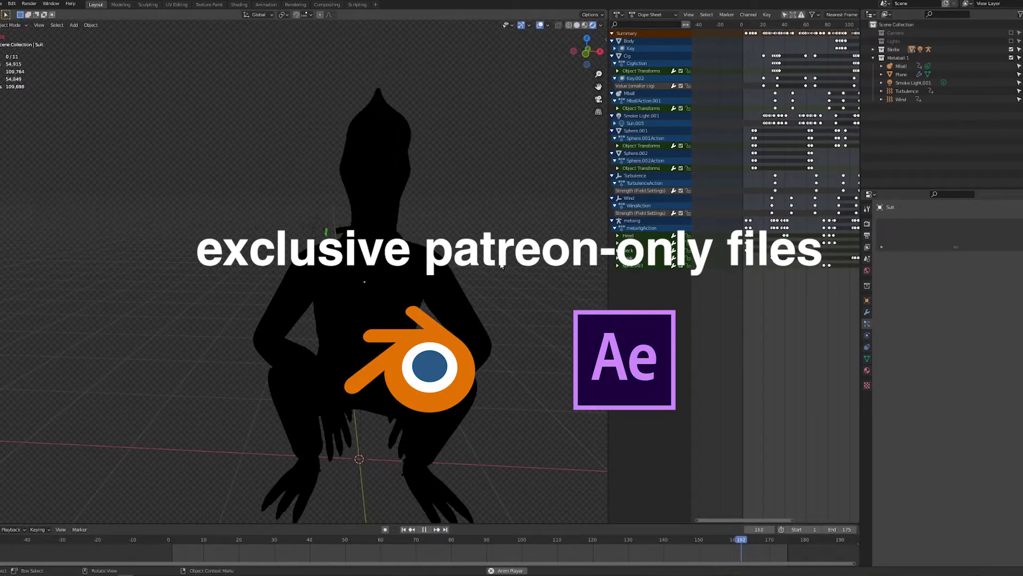
pyautogui.press('space')
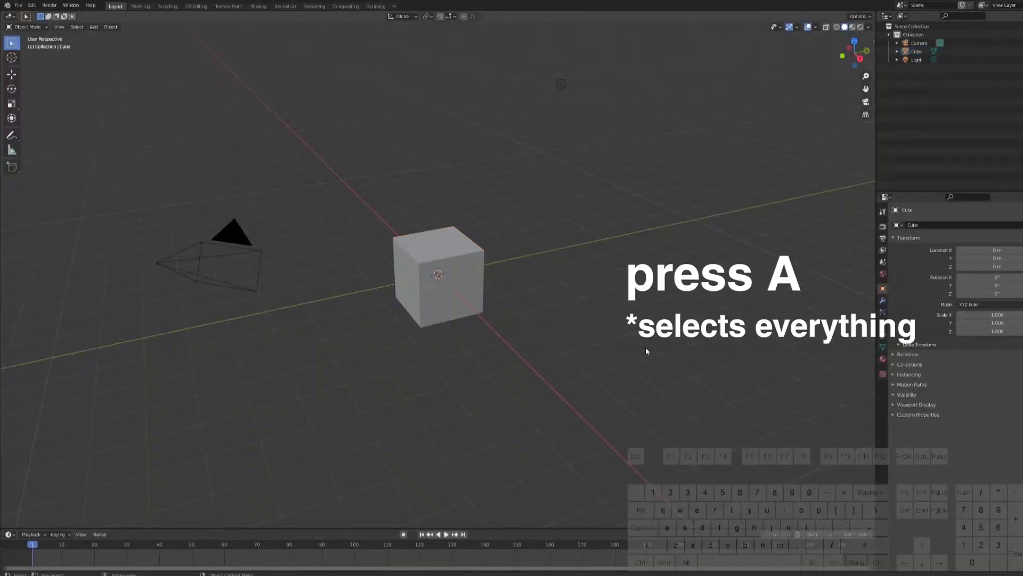
# - Select all default objects in the scene and delete them
pyautogui.press('a')
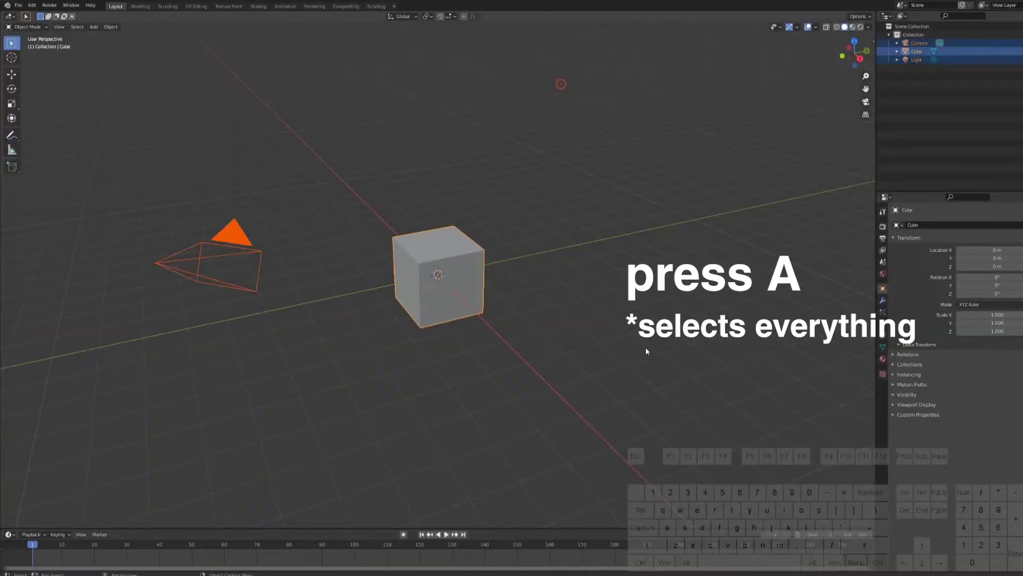
pyautogui.press('x')
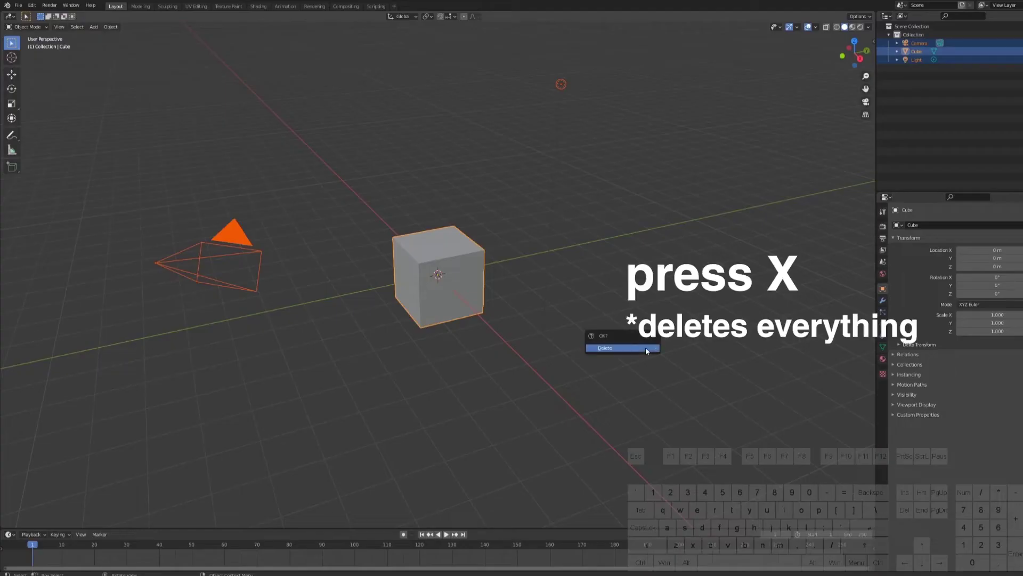
pyautogui.click(646, 349)
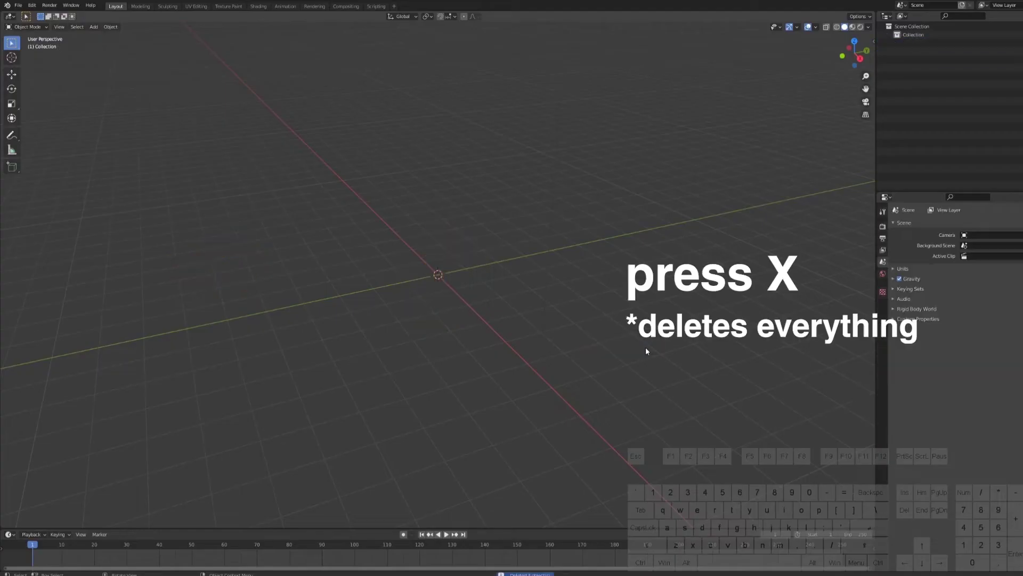
# - Find the Mesh: LoopTools add-on in the preferences, make sure it is enabled, and search the add-ons for rig
pyautogui.click(33, 6)
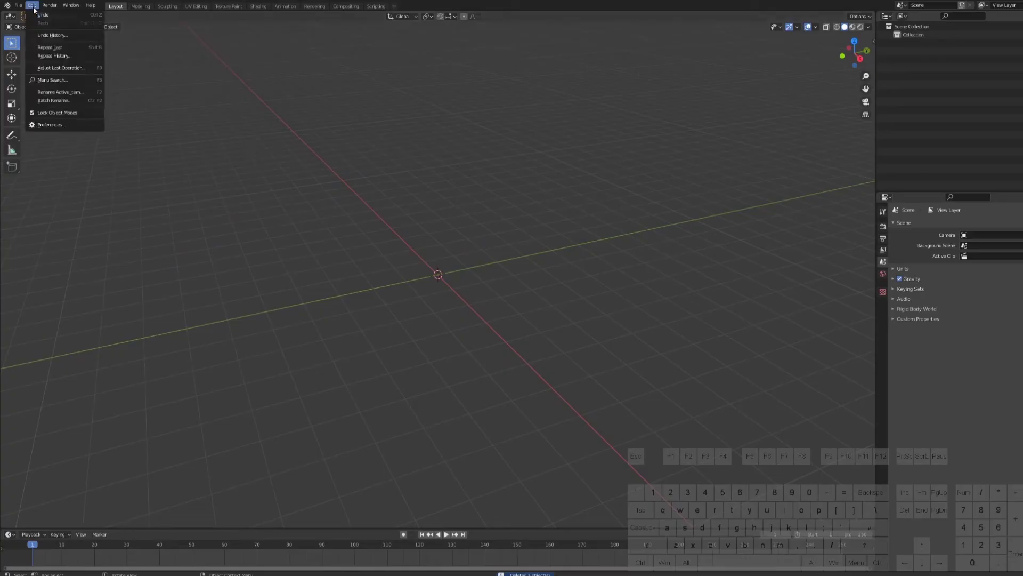
pyautogui.click(61, 125)
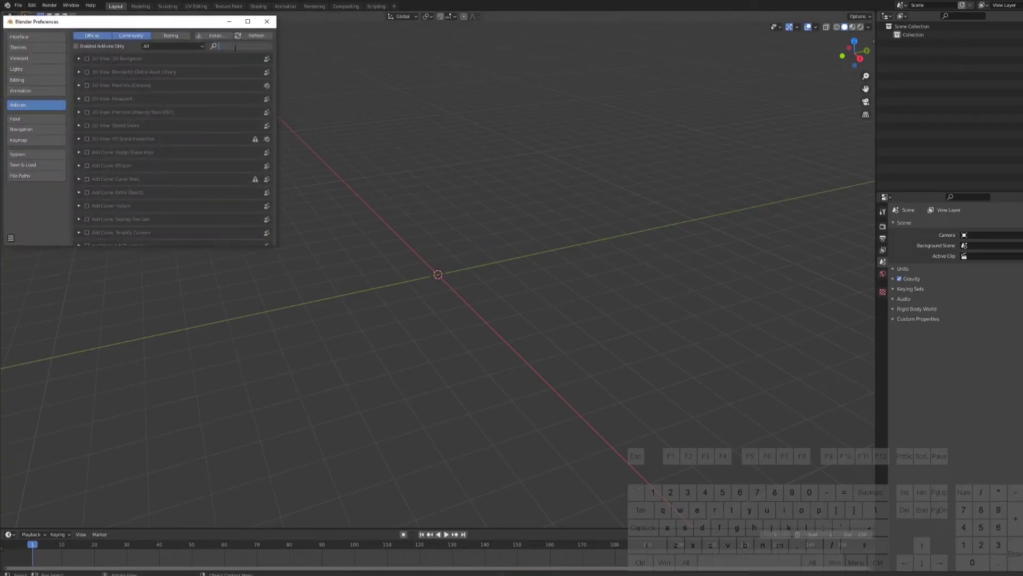
pyautogui.write('looptools')
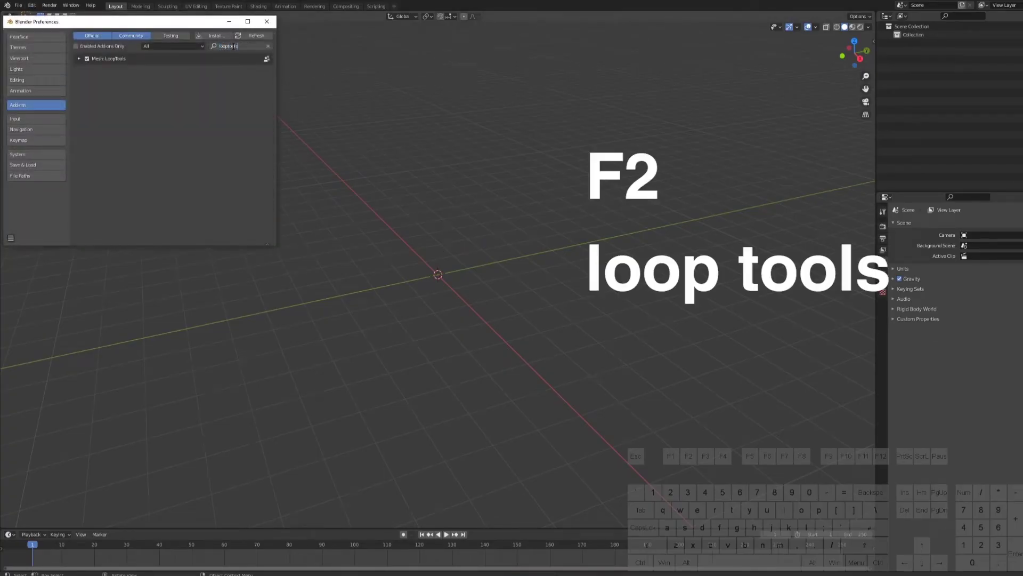
pyautogui.hotkey('ctrl', 'a')
pyautogui.write('rig')
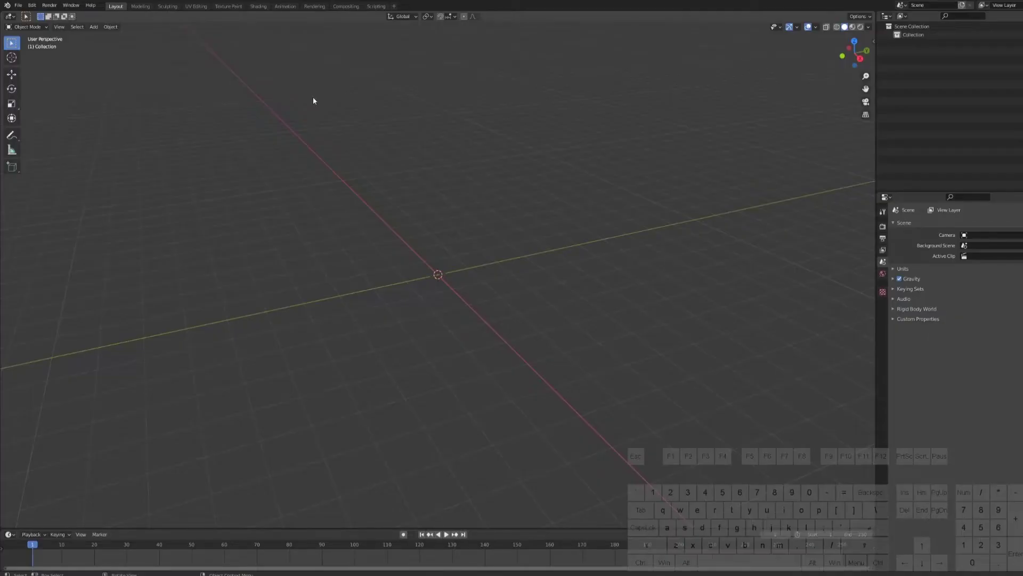
# - Add the image Shoebill reference front.png in the front view and Shoebill reference side.png in the right side view
pyautogui.press('KP_1')
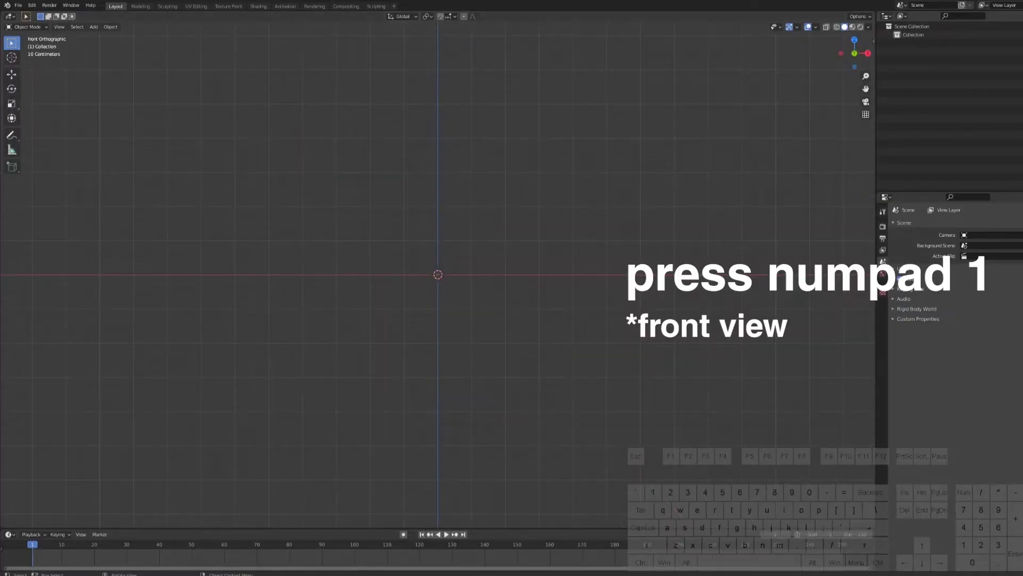
pyautogui.moveTo(451, 202); pyautogui.dragTo(452, 202)
pyautogui.press('KP_3')
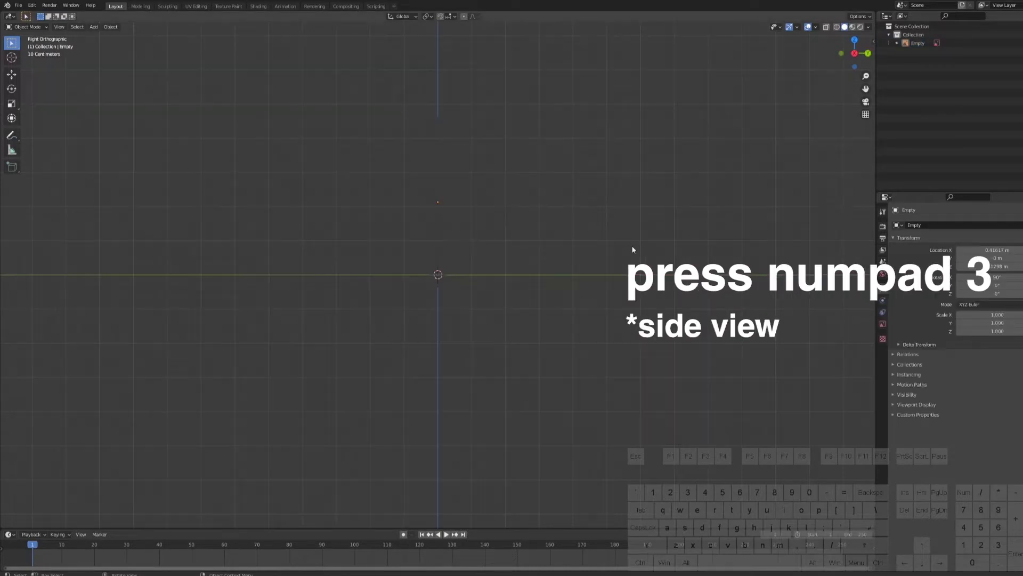
pyautogui.moveTo(528, 186); pyautogui.dragTo(528, 186)
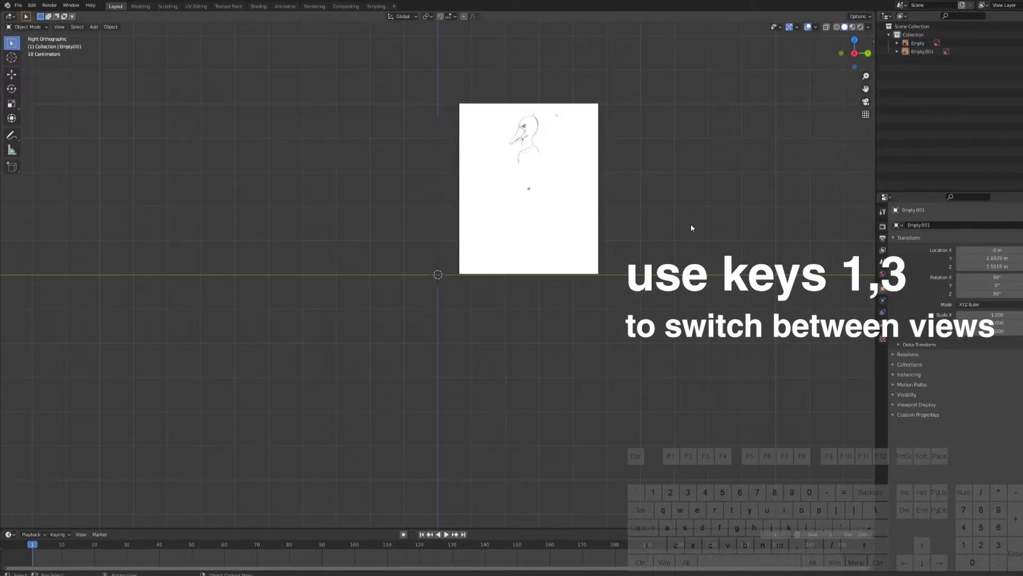
# - Reset the location of both reference images to the world origin
pyautogui.press('KP_1')
pyautogui.moveTo(691, 223); pyautogui.dragTo(634, 243, button='middle')
pyautogui.press('a')
pyautogui.hotkey('alt', 'g')
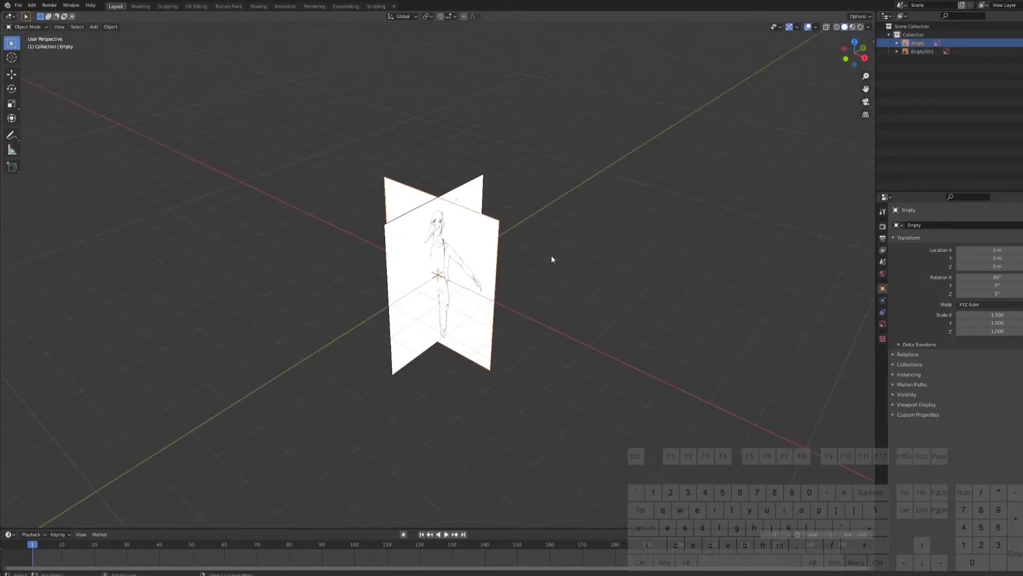
# - Move the front reference image back along the Y axis, behind the world origin
pyautogui.moveTo(551, 255); pyautogui.dragTo(560, 258, button='middle')
pyautogui.press('g')
pyautogui.press('y')
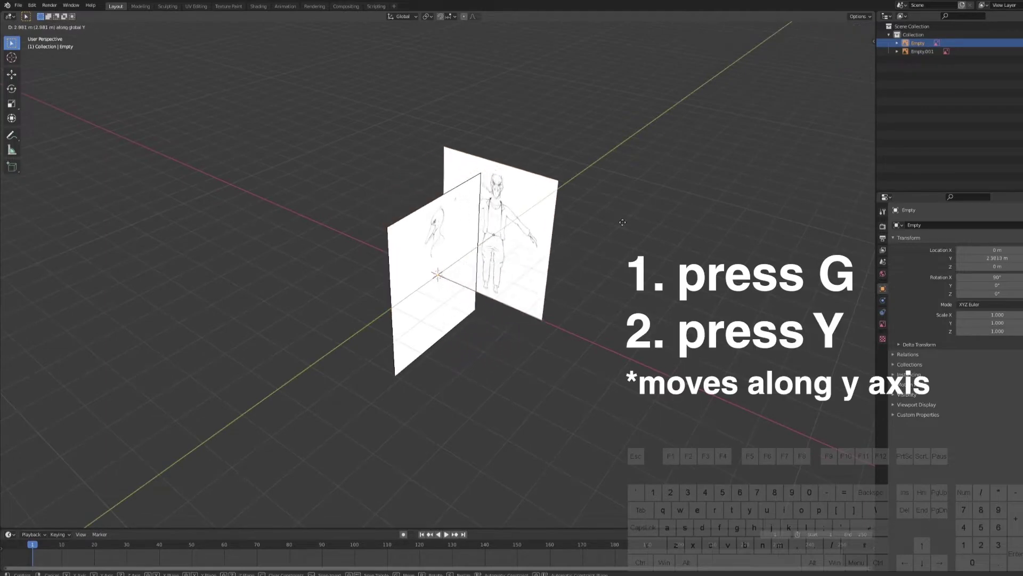
pyautogui.click(672, 199)
# - Move the side reference image along the X axis away from the origin and set its opacity to 0.3
pyautogui.click(461, 249)
pyautogui.moveTo(461, 248); pyautogui.dragTo(546, 243, button='middle')
pyautogui.press('g')
pyautogui.press('x')
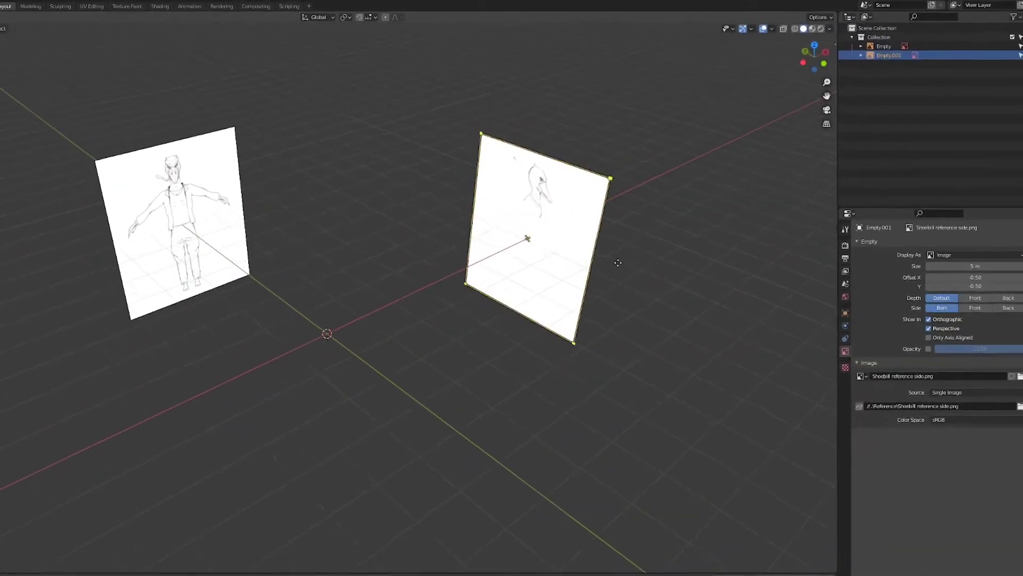
pyautogui.press('Return')
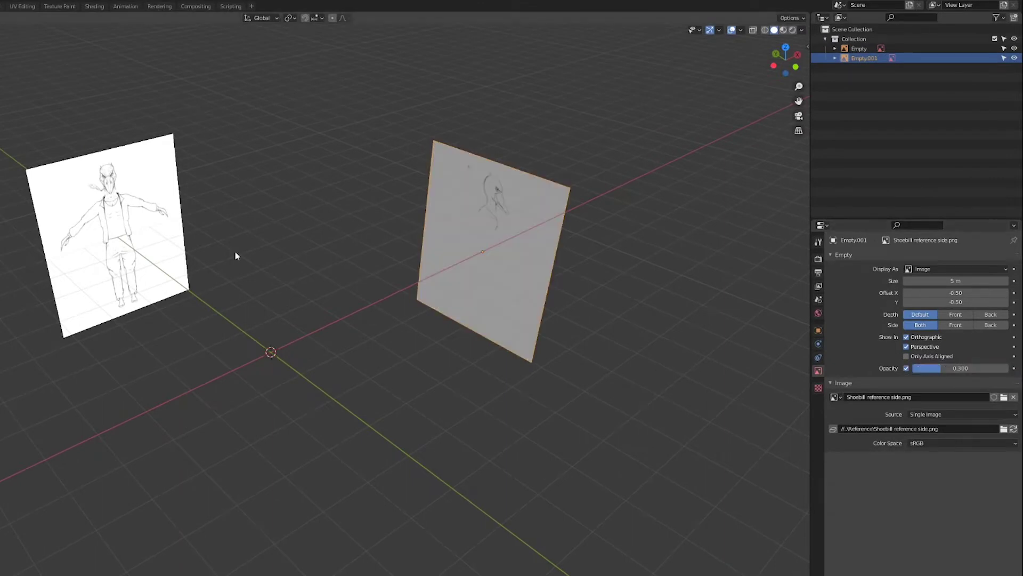
# - Set the opacity of the front reference image to 0.3
pyautogui.click(132, 211)
pyautogui.write('0.3')
pyautogui.press('Return')
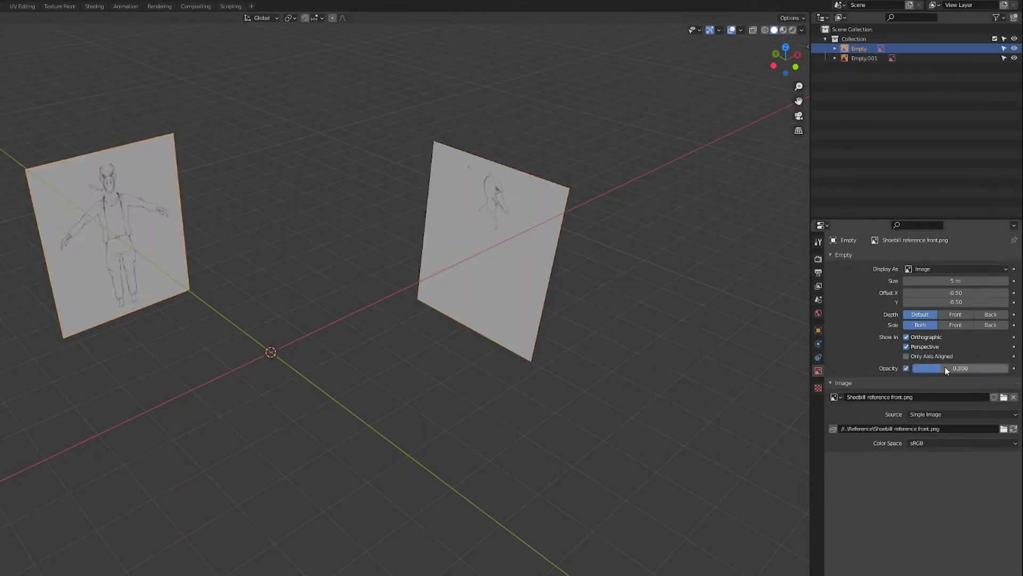
# - Move both reference images into a new collection named Reference
pyautogui.keyDown('shift'); pyautogui.click(483, 250); pyautogui.keyUp('shift')
pyautogui.keyDown('shift'); pyautogui.click(123, 216); pyautogui.keyUp('shift')
pyautogui.press('m')
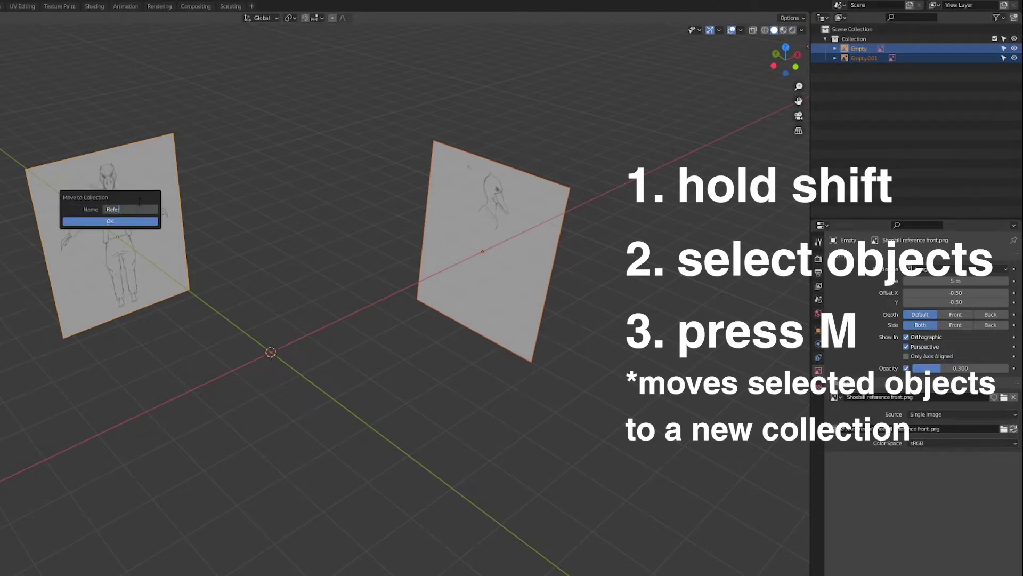
pyautogui.write('ence')
pyautogui.click(130, 221)
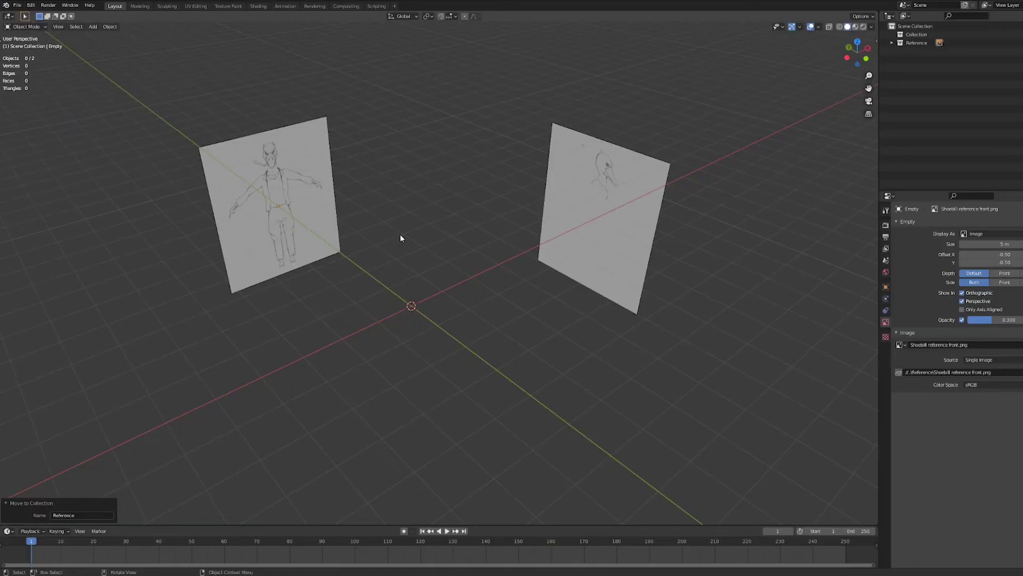
# - Add a cube mesh at the world origin
pyautogui.hotkey('shift', 'a')
pyautogui.moveTo(401, 235)
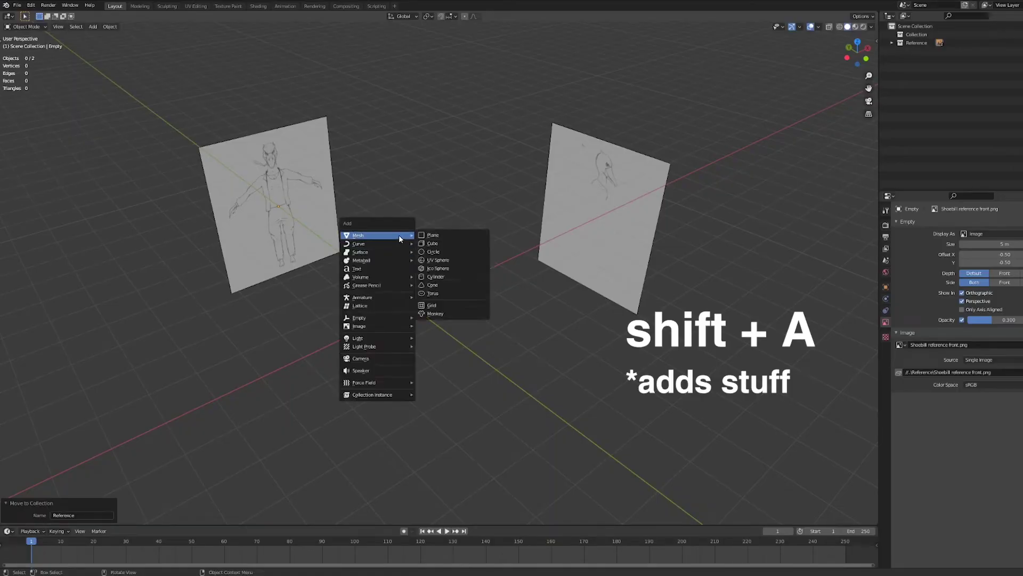
pyautogui.click(431, 243)
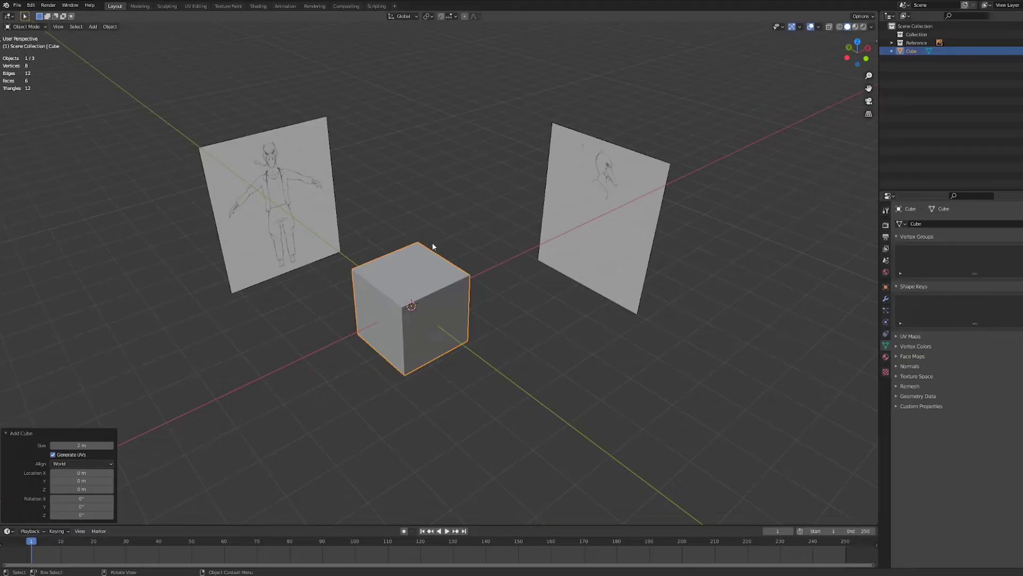
# - In front view, scale the cube down and move it up along Z to cover the character's chest
pyautogui.press('KP_1')
pyautogui.scroll(3, 529, 256)
pyautogui.press('s')
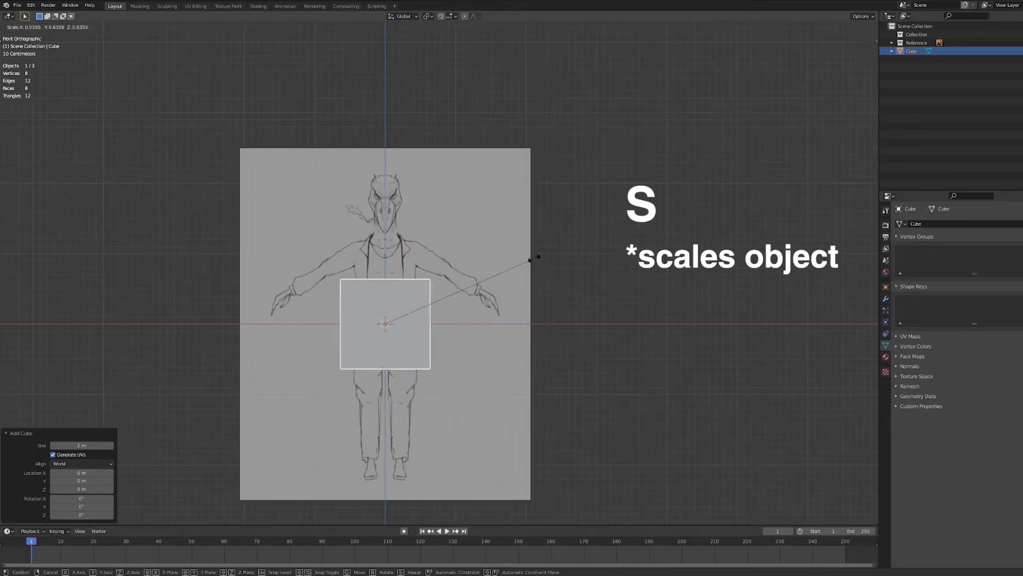
pyautogui.click(469, 291)
pyautogui.press('g')
pyautogui.press('z')
pyautogui.click(491, 228)
pyautogui.scroll(1, 440, 273)
# - Duplicate the chest cube about 0.94 m up along Z onto the head and scale the copy down to head size
pyautogui.hotkey('shift', 'd')
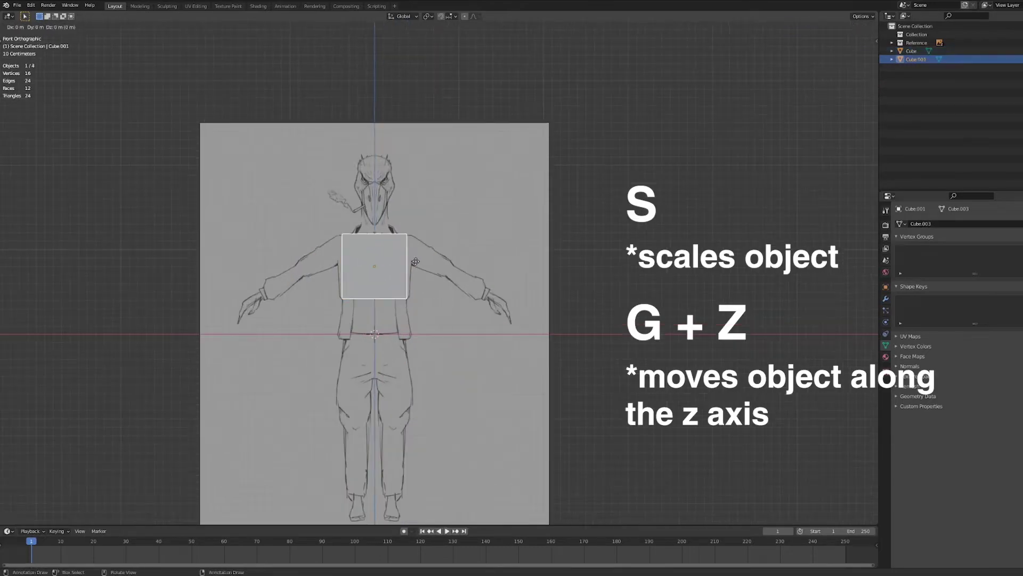
pyautogui.press('z')
pyautogui.click(431, 183)
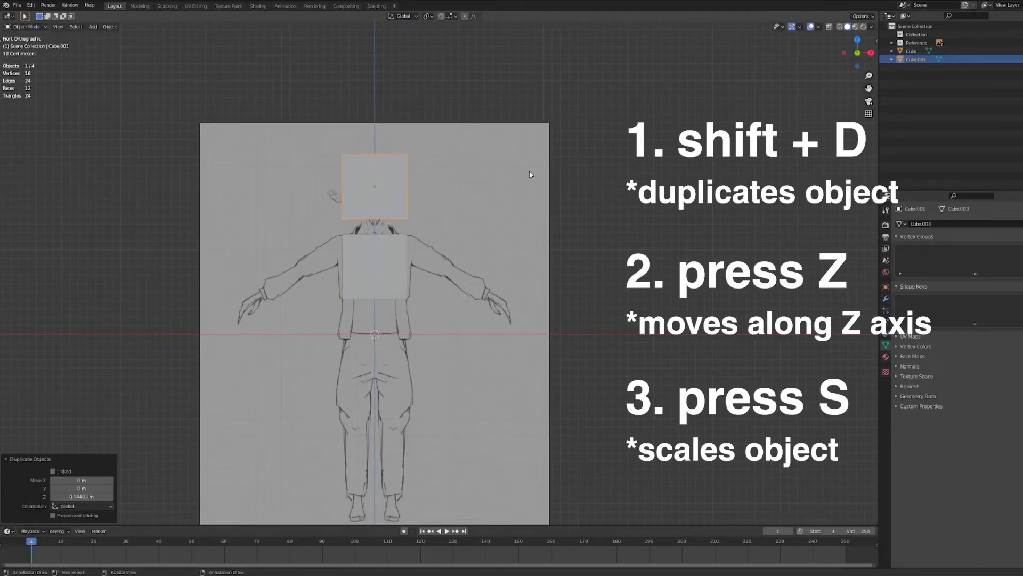
pyautogui.press('s')
pyautogui.click(481, 171)
pyautogui.moveTo(482, 171); pyautogui.dragTo(512, 226, button='middle')
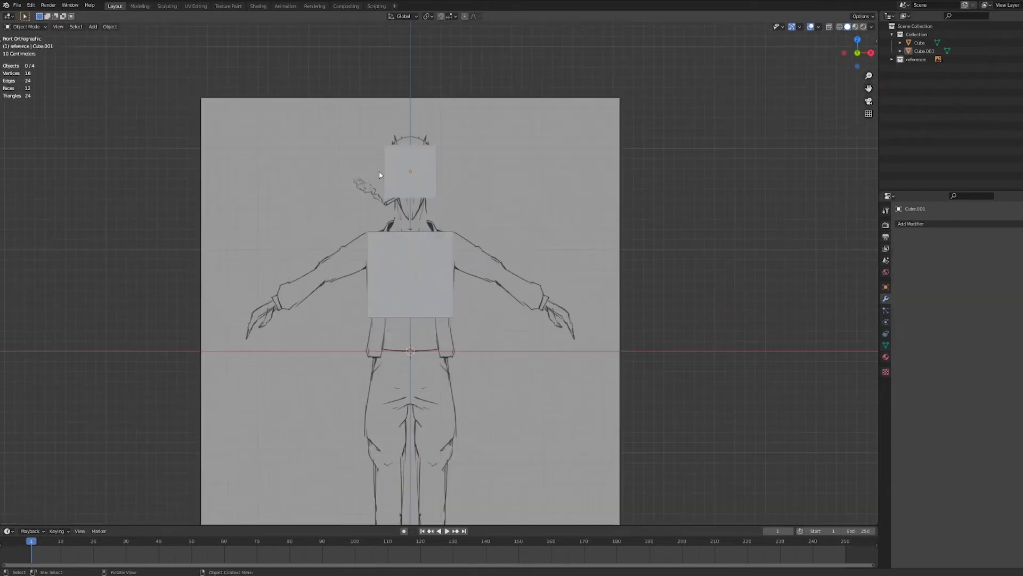
# - Hide the head cube and apply a Subdivision Surface modifier to the chest cube
pyautogui.press('h')
pyautogui.click(410, 271)
pyautogui.scroll(1, 410, 272)
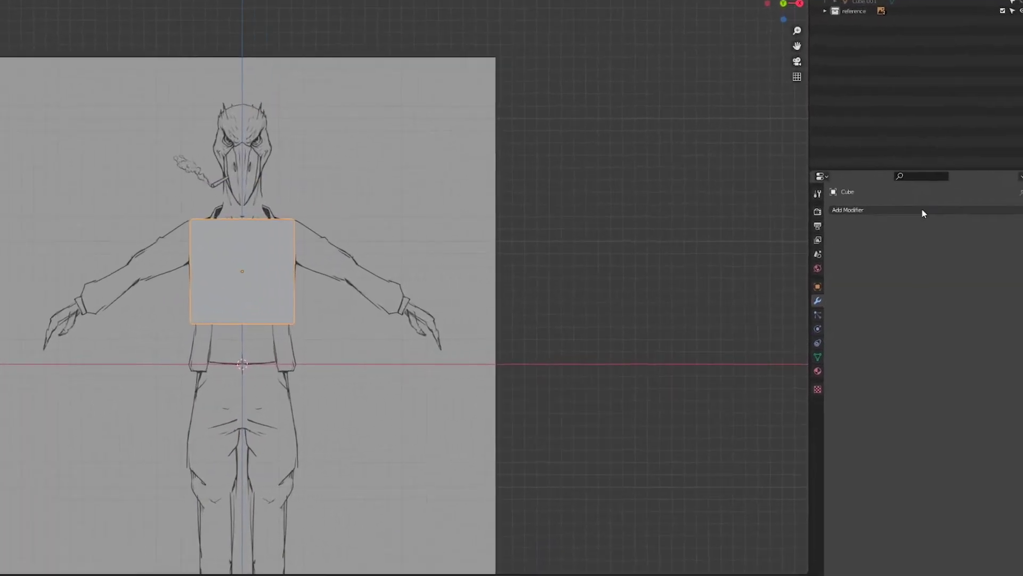
pyautogui.click(975, 223)
pyautogui.click(853, 397)
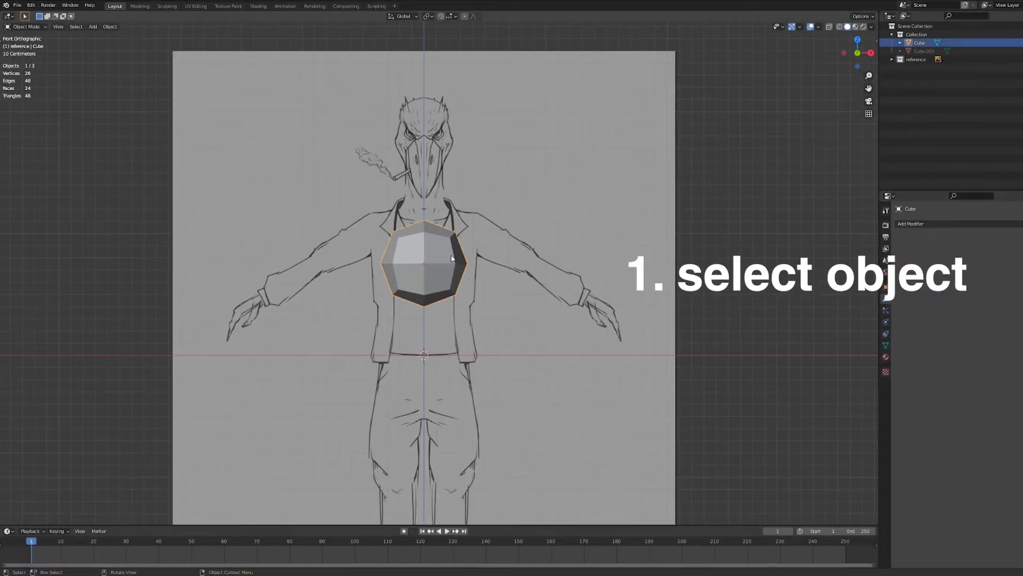
# - Enter Edit Mode on the subdivided chest mesh
pyautogui.scroll(1, 451, 259)
pyautogui.press('Tab')
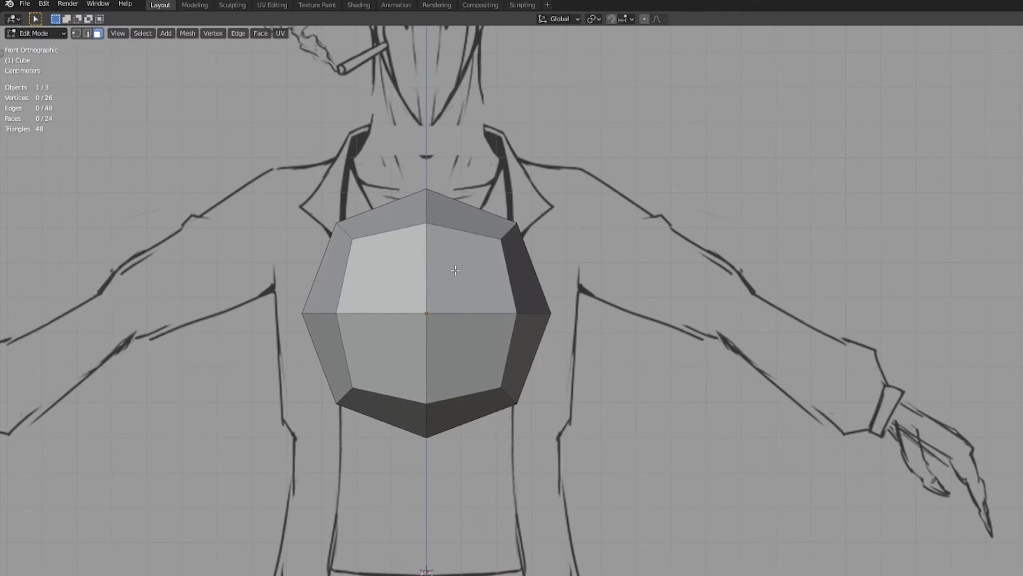
# - Try moving an upper front face of the chest mesh in face select mode
pyautogui.click(408, 264)
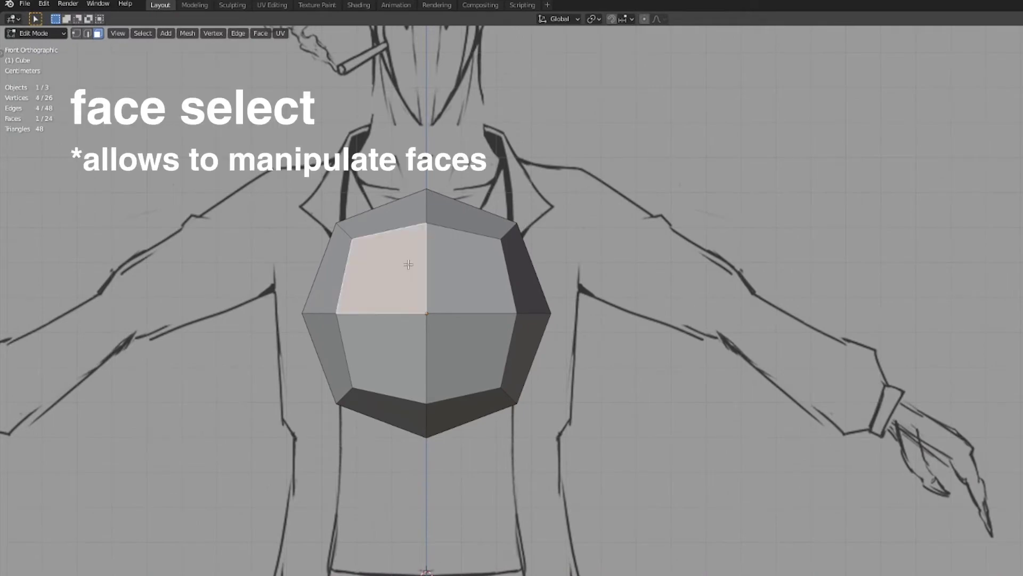
pyautogui.moveTo(408, 264); pyautogui.dragTo(788, 368, button='middle')
pyautogui.press('g')
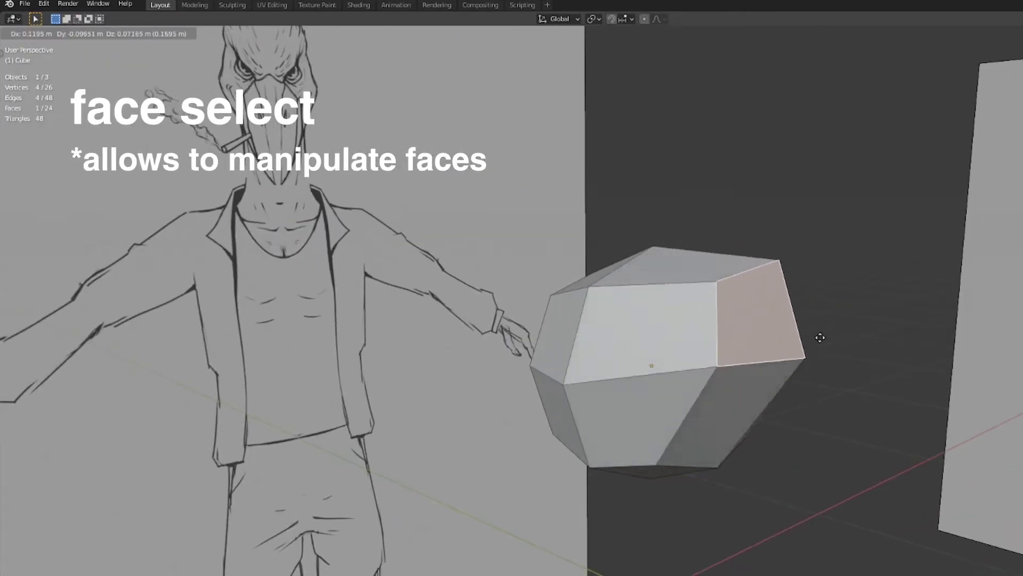
pyautogui.rightClick(819, 338)
# - Try moving an upper front edge of the chest mesh in edge select mode
pyautogui.click(88, 33)
pyautogui.click(700, 296)
pyautogui.press('g')
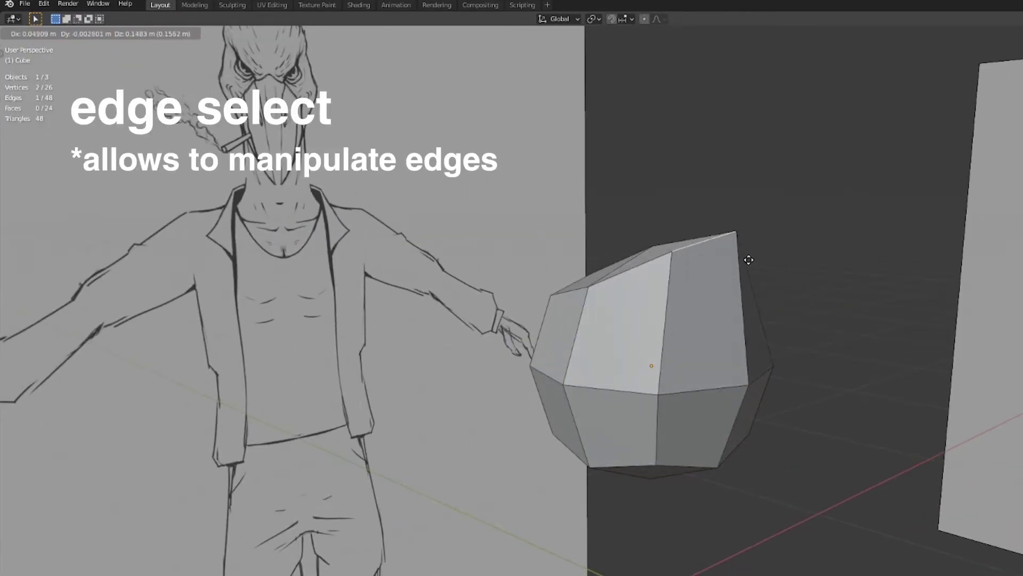
pyautogui.press('Escape')
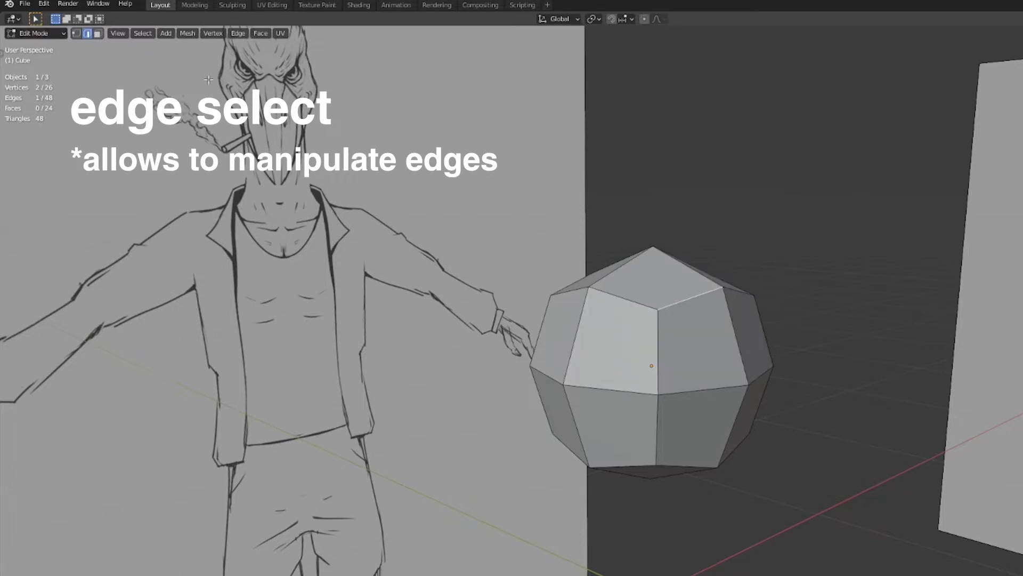
# - Switch to vertex select mode and try moving the upper front centre vertex of the chest mesh
pyautogui.click(76, 33)
pyautogui.click(660, 311)
pyautogui.moveTo(660, 311); pyautogui.dragTo(826, 338, button='middle')
pyautogui.press('g')
pyautogui.rightClick(995, 386)
# - In front view, select the whole chest mesh and scale it up to the width of the drawn torso
pyautogui.press('KP_1')
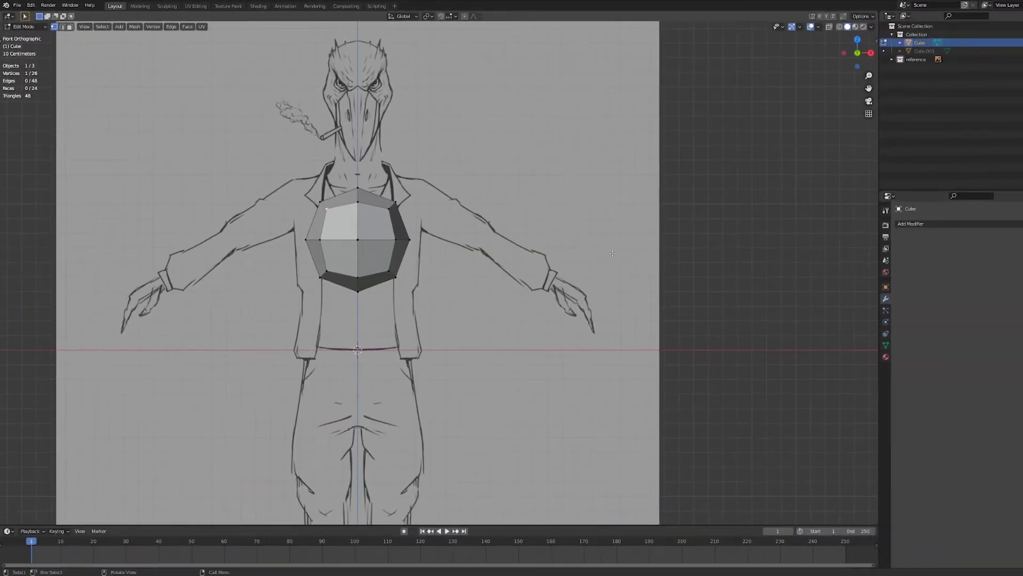
pyautogui.press('a')
pyautogui.press('s')
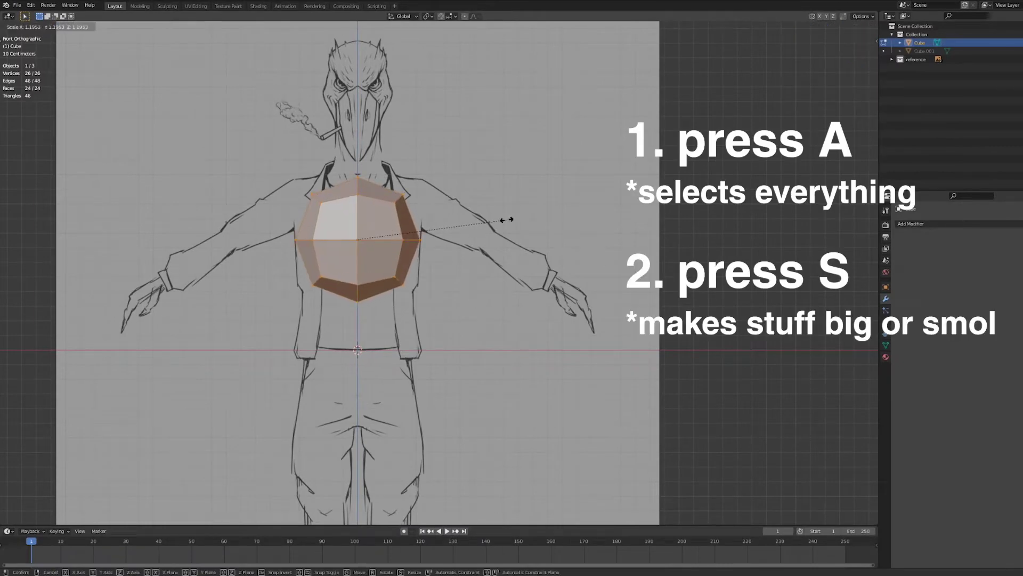
pyautogui.click(507, 220)
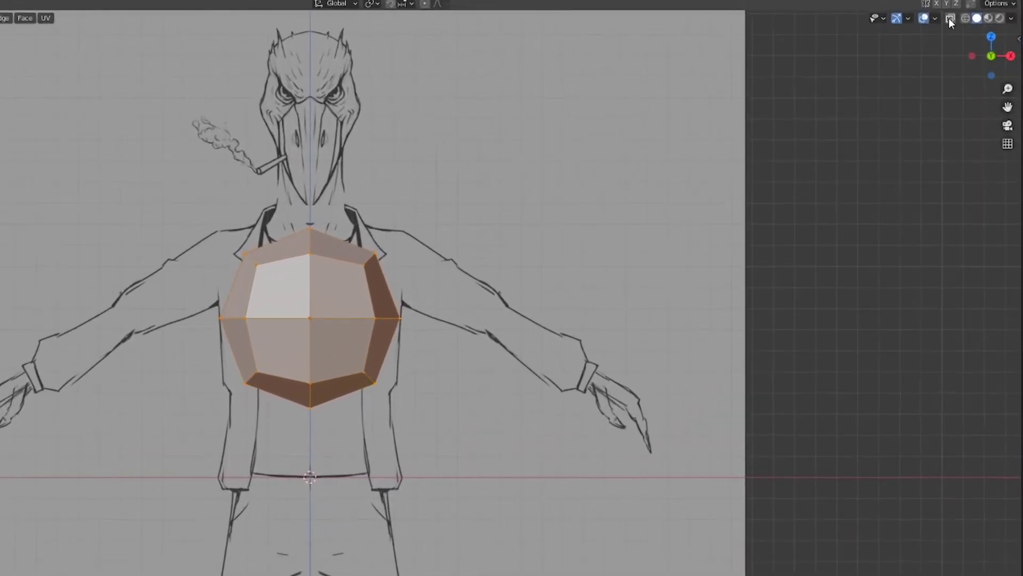
# - Turn on X-ray display and clear the mesh selection
pyautogui.click(950, 20)
pyautogui.click(888, 91)
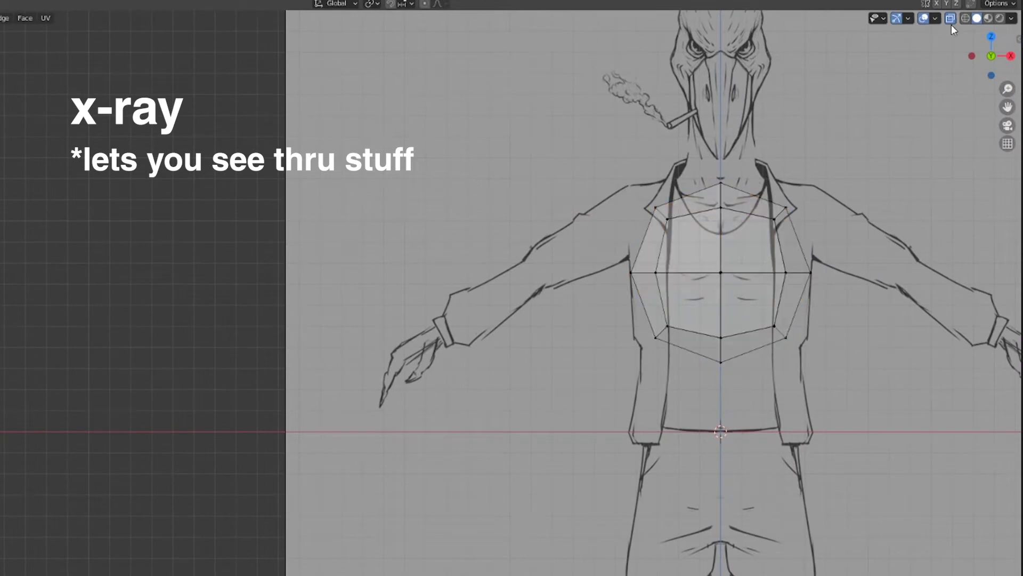
# - With X-ray on, delete the chest mesh vertices on the cigarette side of the centre line
pyautogui.click(951, 21)
pyautogui.click(950, 21)
pyautogui.click(951, 21)
pyautogui.click(951, 22)
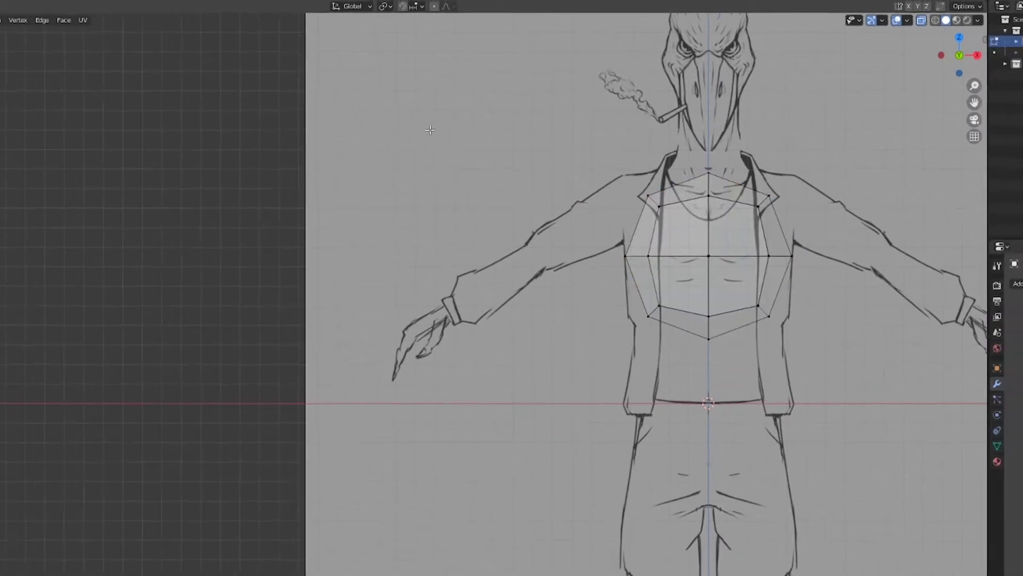
pyautogui.moveTo(560, 122); pyautogui.dragTo(710, 449)
pyautogui.press('x')
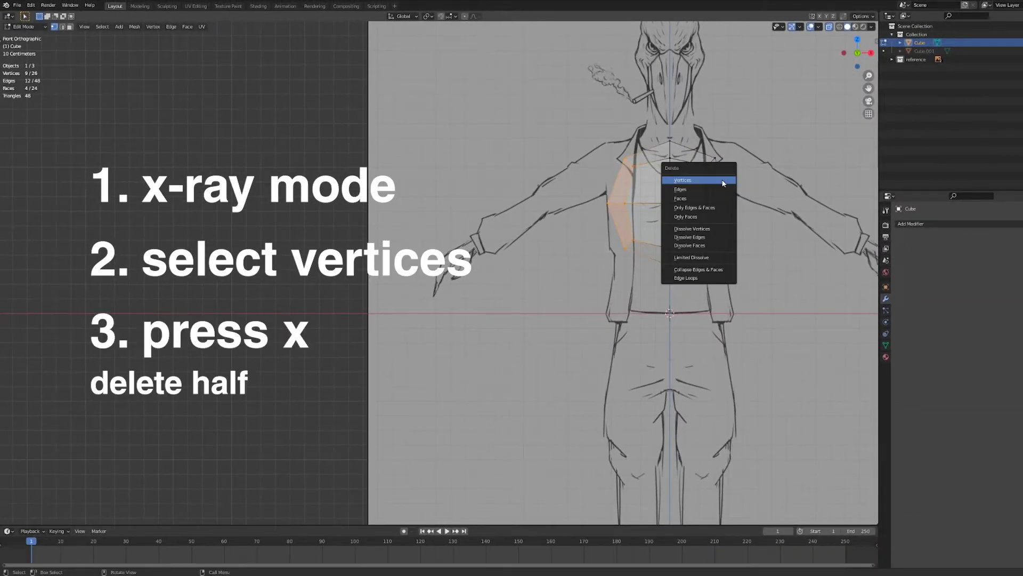
pyautogui.click(723, 183)
# - Return to Object Mode and turn off the X-ray display
pyautogui.press('Tab')
pyautogui.press('Home')
pyautogui.click(829, 26)
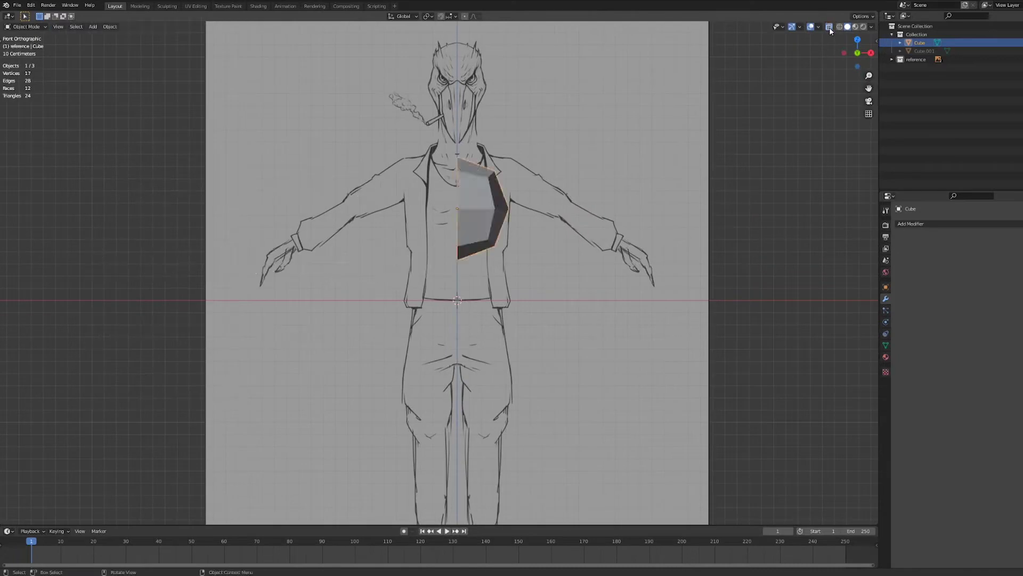
pyautogui.keyDown('shift'); pyautogui.moveTo(759, 168); pyautogui.dragTo(739, 183, button='middle'); pyautogui.keyUp('shift')
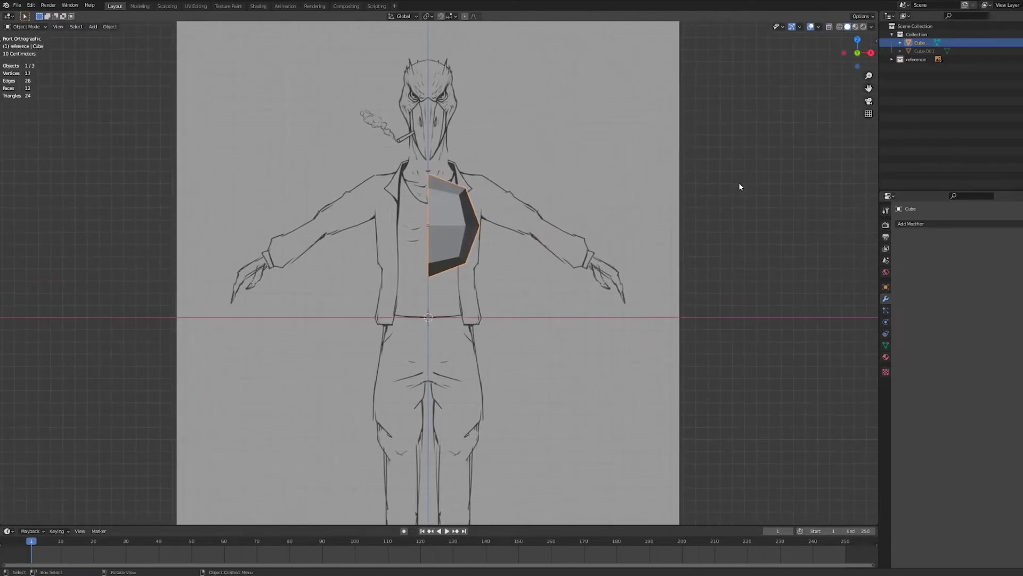
# - Add a Mirror modifier to the half chest mesh on the X axis with Clipping enabled
pyautogui.click(427, 216)
pyautogui.click(911, 224)
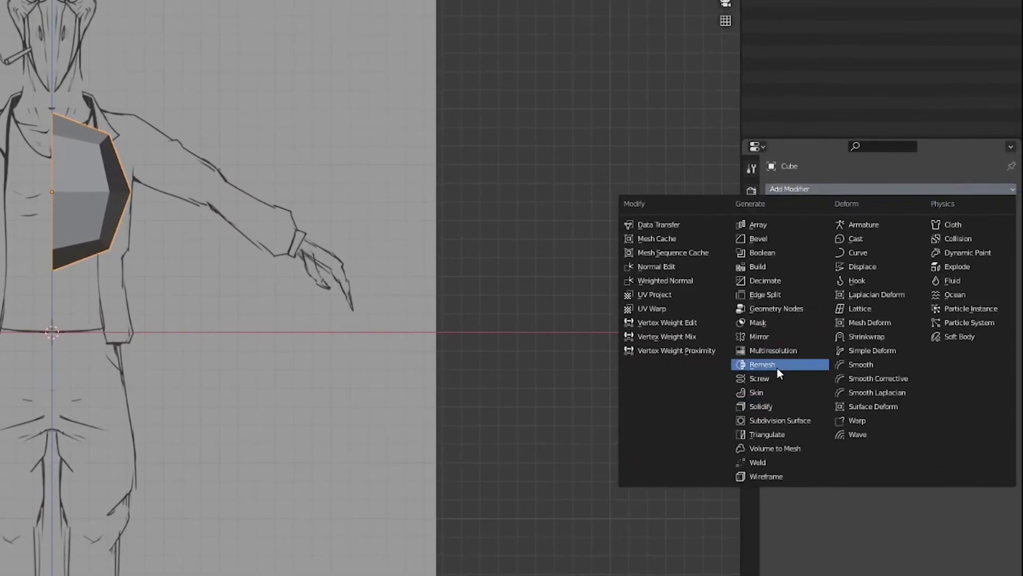
pyautogui.click(782, 336)
pyautogui.click(869, 291)
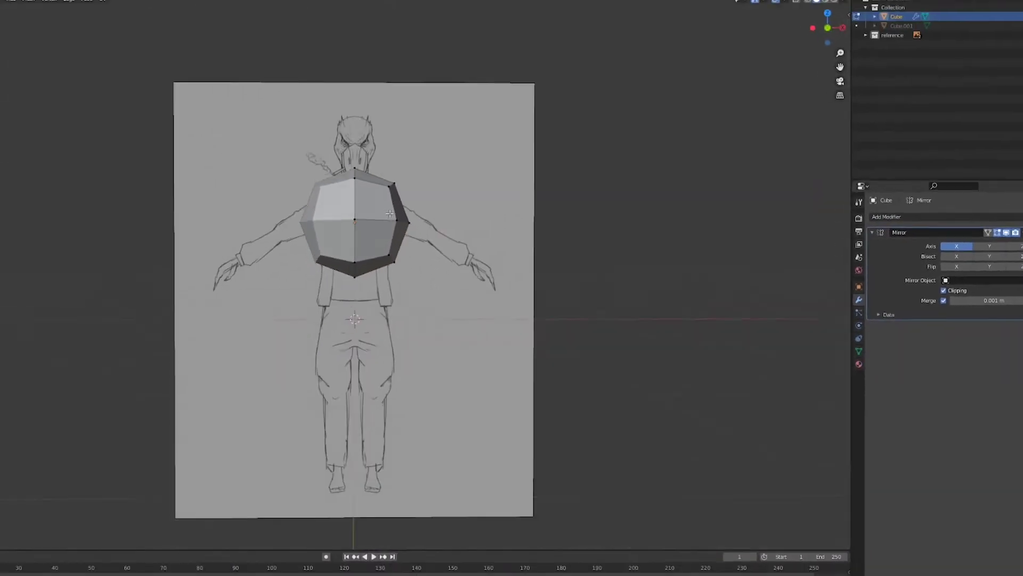
pyautogui.moveTo(389, 214)
pyautogui.mouseDown(button='middle')
pyautogui.moveTo(373, 219)
pyautogui.moveTo(389, 222)
pyautogui.mouseUp(button='middle')
pyautogui.press('KP_1')
pyautogui.scroll(-1, 460, 229)
pyautogui.press('Tab')
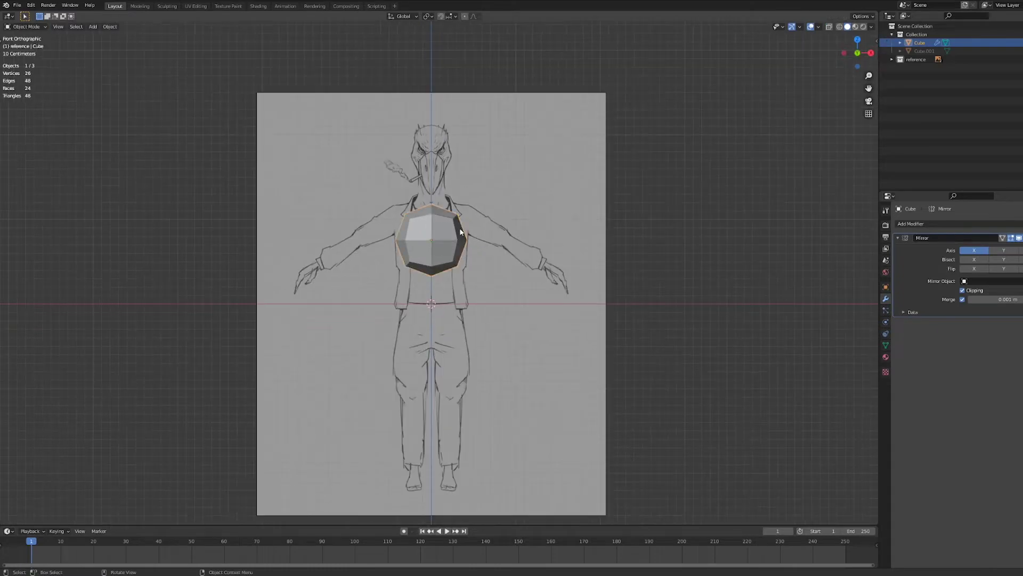
# - In Edit Mode, select the underside faces of the chest mesh in face select mode and extrude them down toward the waist
pyautogui.press('Tab')
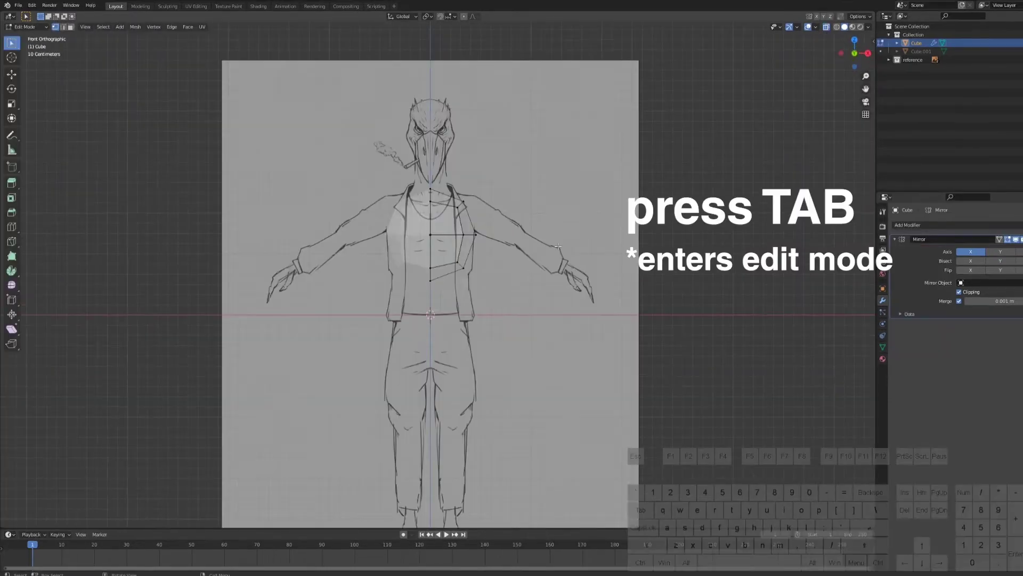
pyautogui.press('3')
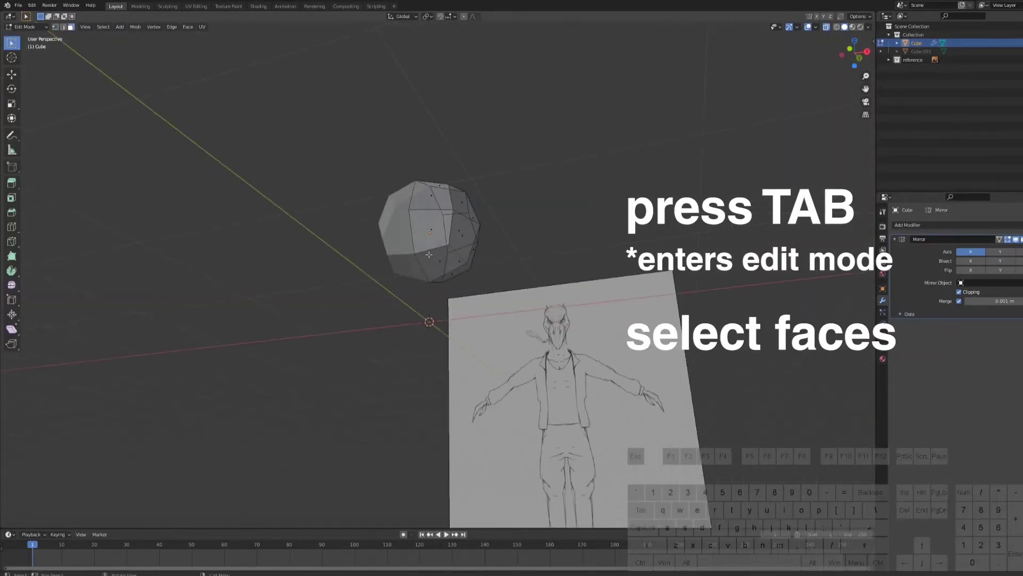
pyautogui.click(429, 255)
pyautogui.moveTo(429, 254); pyautogui.dragTo(374, 239, button='middle')
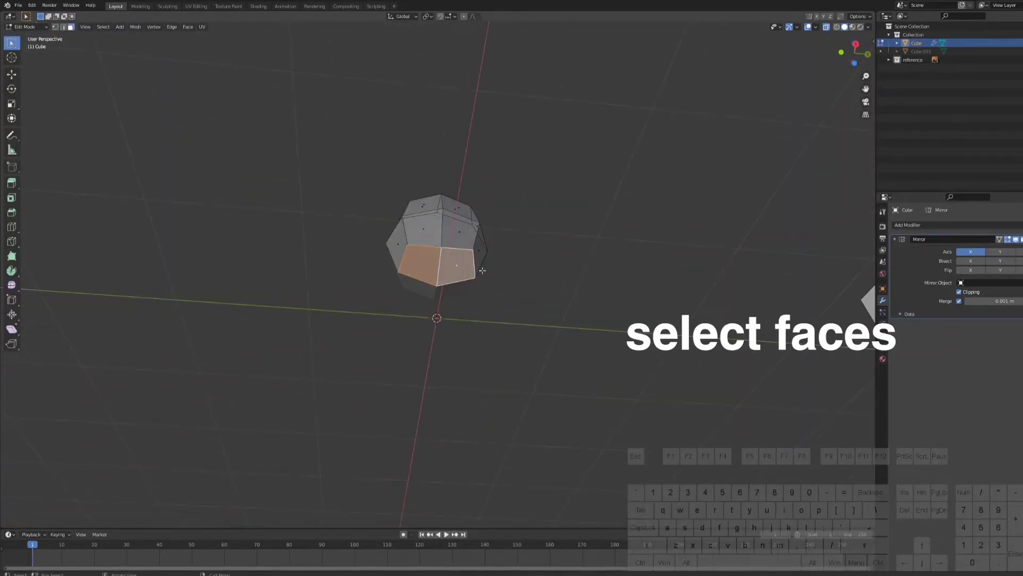
pyautogui.press('KP_1')
pyautogui.press('e')
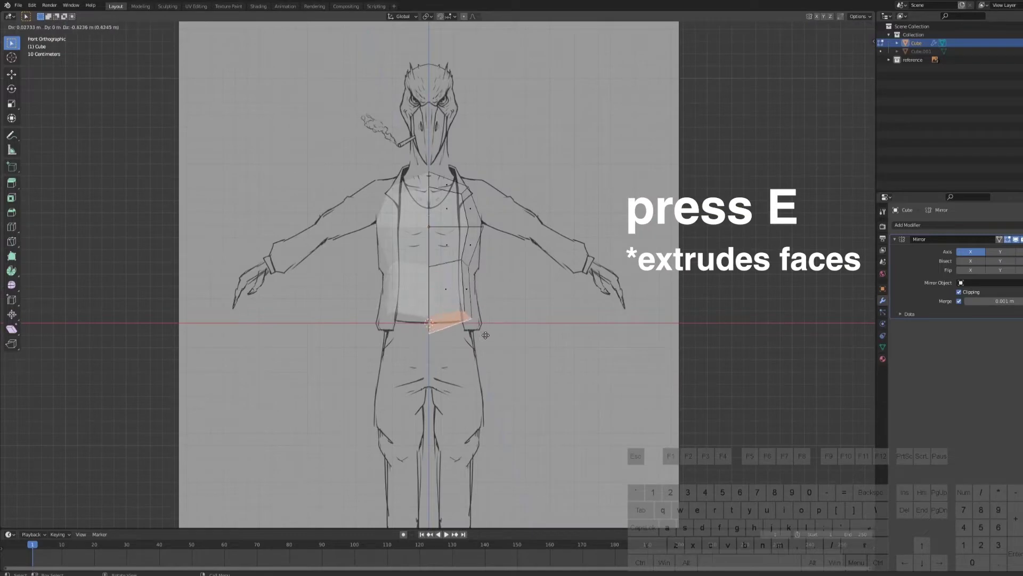
# - Flatten the extruded waist faces with a Z scale of 0 and move them vertically to the shirt's hem line
pyautogui.press('s')
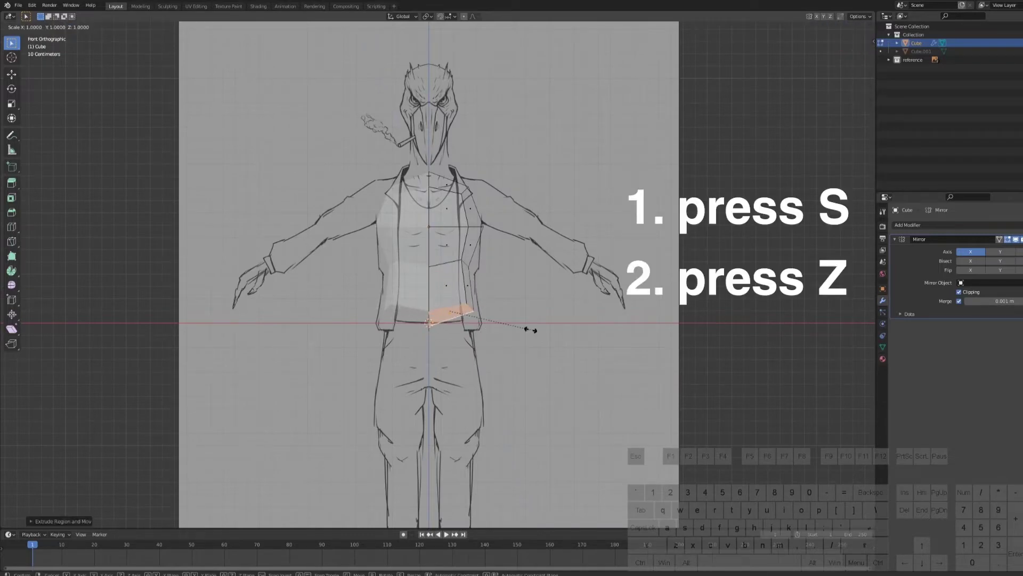
pyautogui.press('0')
pyautogui.press('g')
pyautogui.press('z')
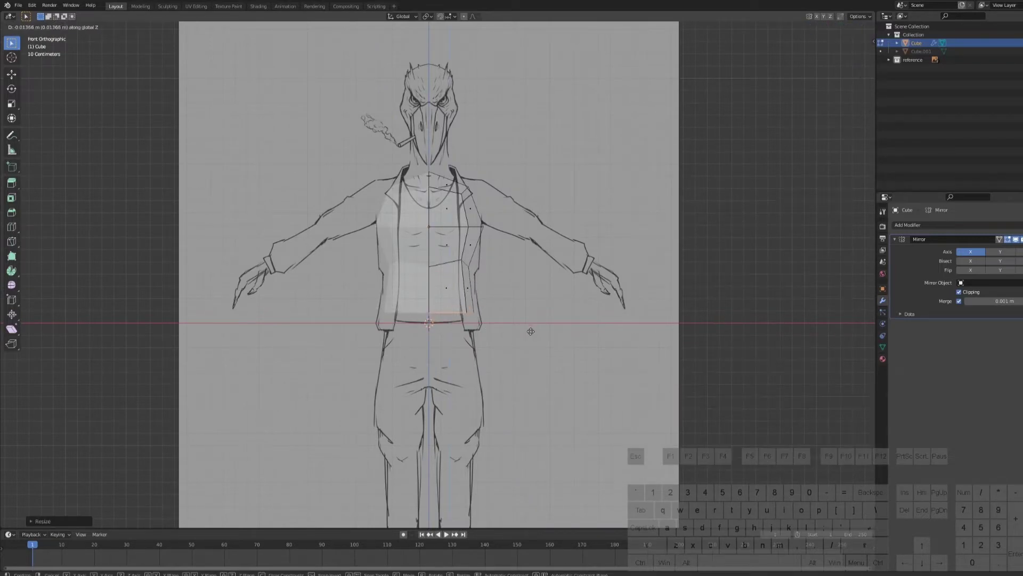
pyautogui.click(532, 339)
pyautogui.moveTo(532, 340); pyautogui.dragTo(505, 333, button='middle')
pyautogui.click(826, 27)
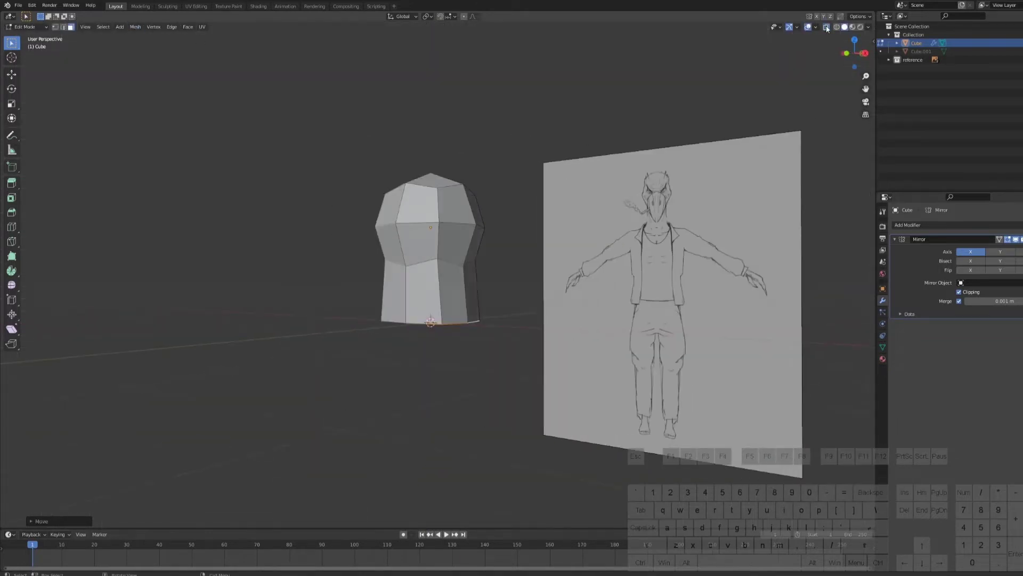
# - Delete the upper side faces of the torso for an arm socket and add a vertical loop cut through the torso's front and back
pyautogui.moveTo(512, 195); pyautogui.dragTo(482, 207, button='middle')
pyautogui.keyDown('shift'); pyautogui.click(460, 207); pyautogui.keyUp('shift')
pyautogui.press('x')
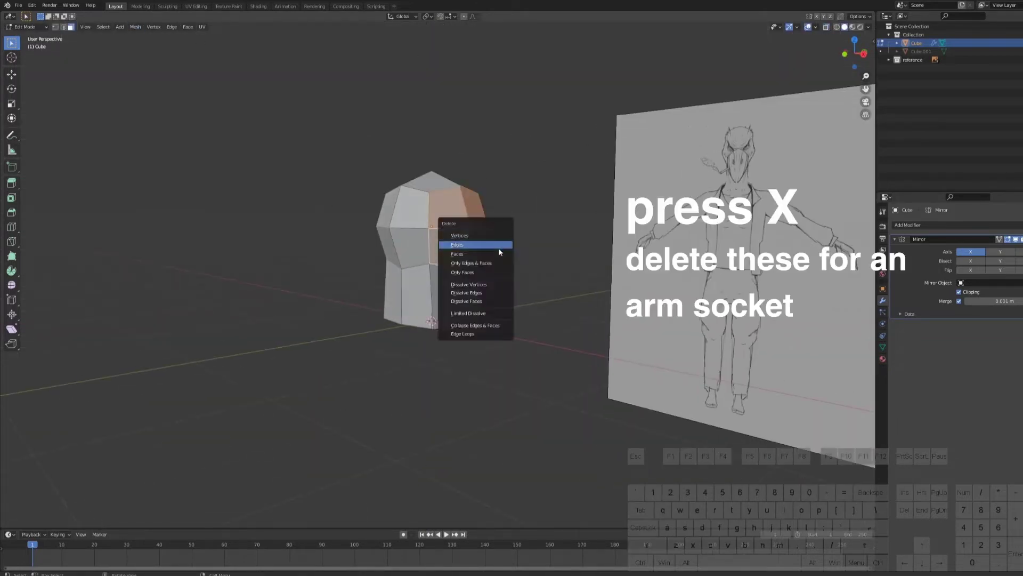
pyautogui.press('1')
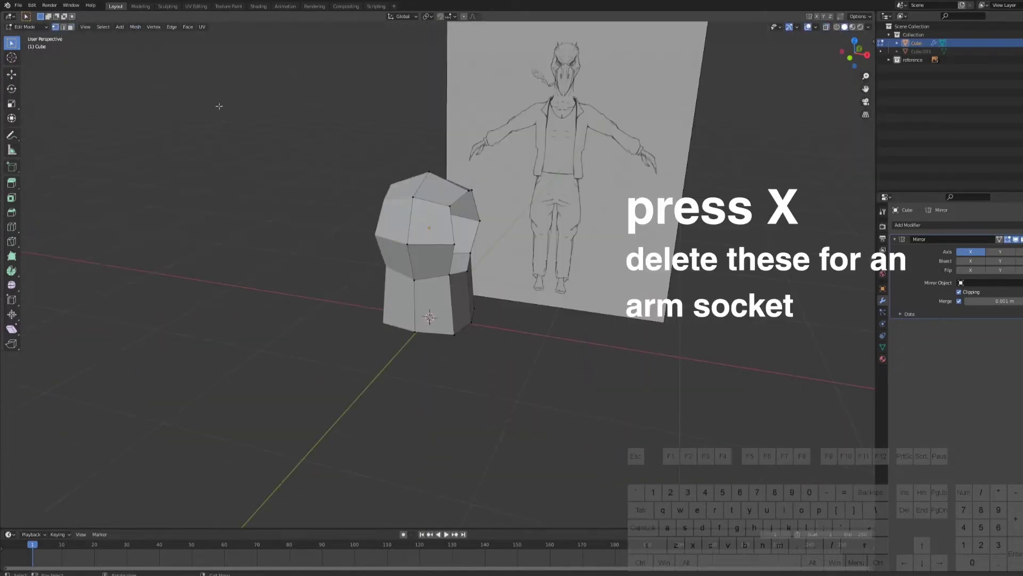
pyautogui.hotkey('ctrl', 'r')
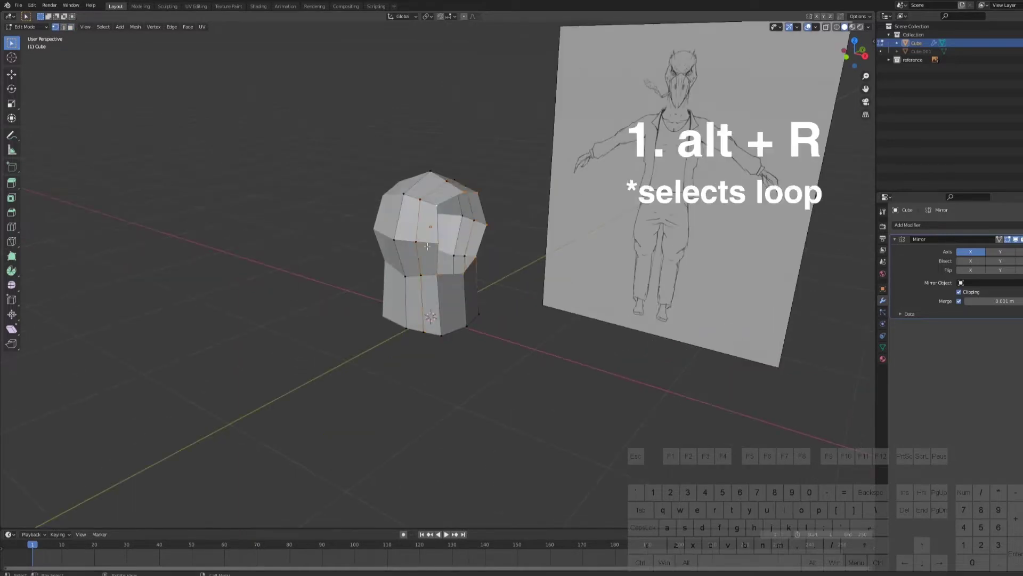
# - Shape the armhole edge loop with LoopTools Circle and move it outward to the drawn shoulder in front view
pyautogui.rightClick(368, 101)
pyautogui.moveTo(380, 101)
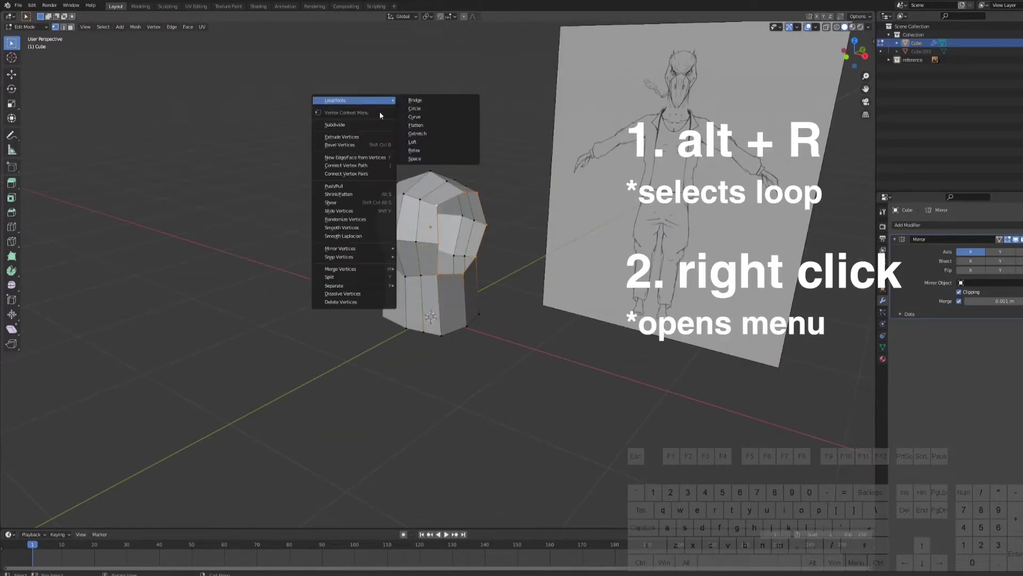
pyautogui.click(437, 109)
pyautogui.press('KP_1')
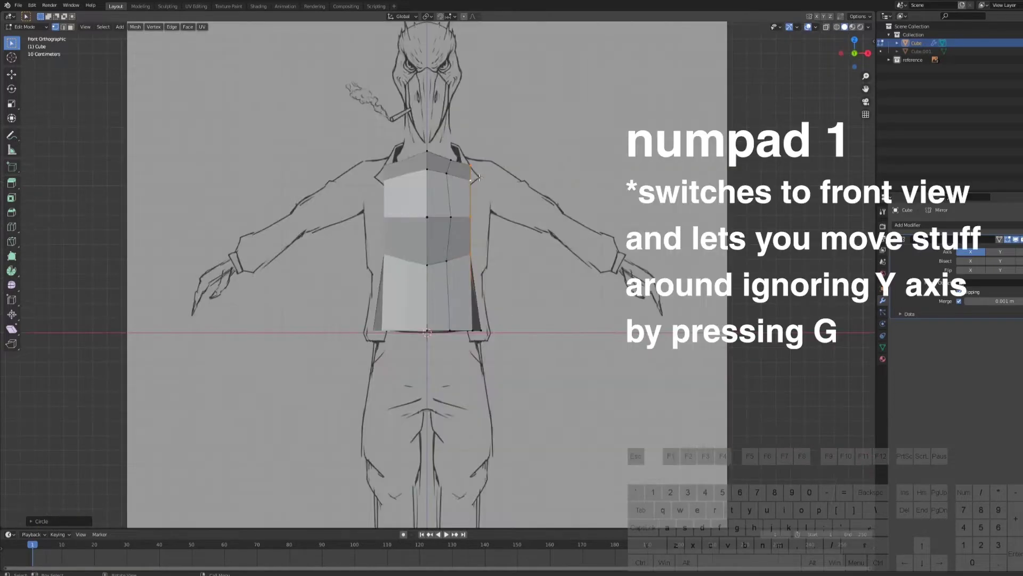
pyautogui.press('g')
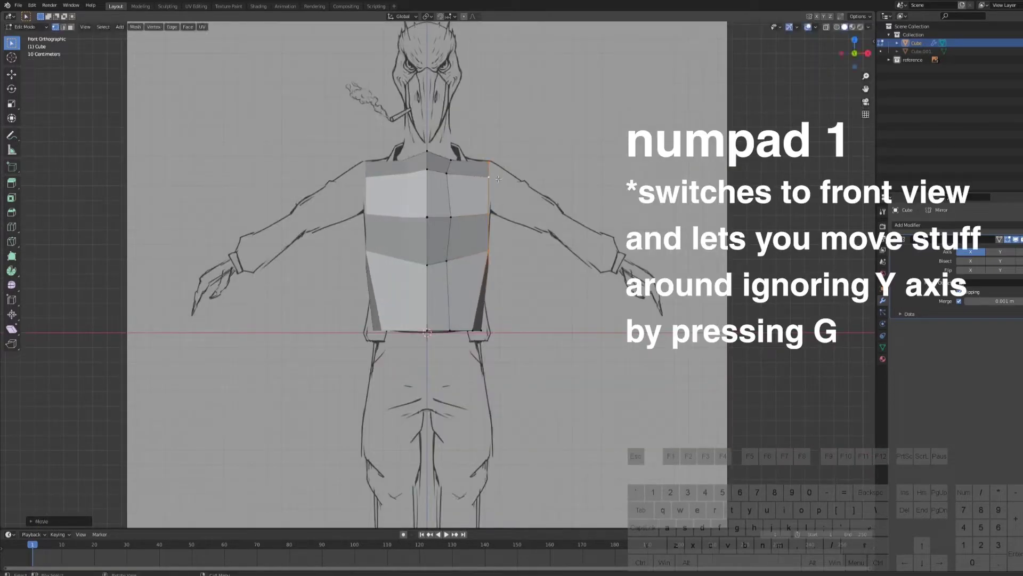
# - Slide the vertical edge loop on the torso outward toward the armhole and adjust the placement in front view
pyautogui.keyDown('alt'); pyautogui.click(447, 182); pyautogui.keyUp('alt')
pyautogui.press('g')
pyautogui.press('g')
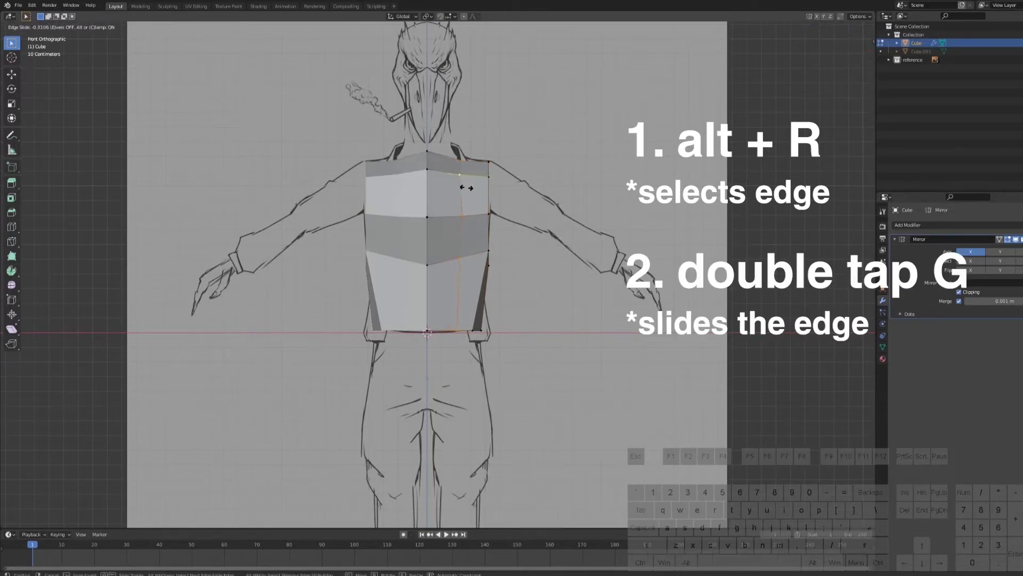
pyautogui.moveTo(465, 188); pyautogui.dragTo(479, 191, button='middle')
pyautogui.press('KP_1')
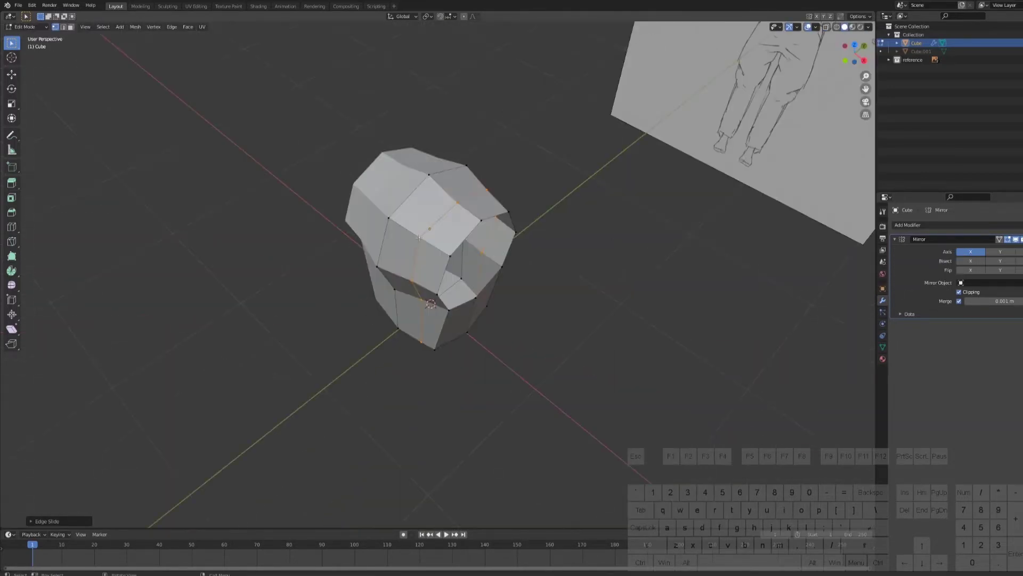
pyautogui.press('KP_1')
pyautogui.press('g')
pyautogui.click(492, 187)
# - Select the faces closing the underside of the torso and delete them
pyautogui.scroll(-1, 491, 187)
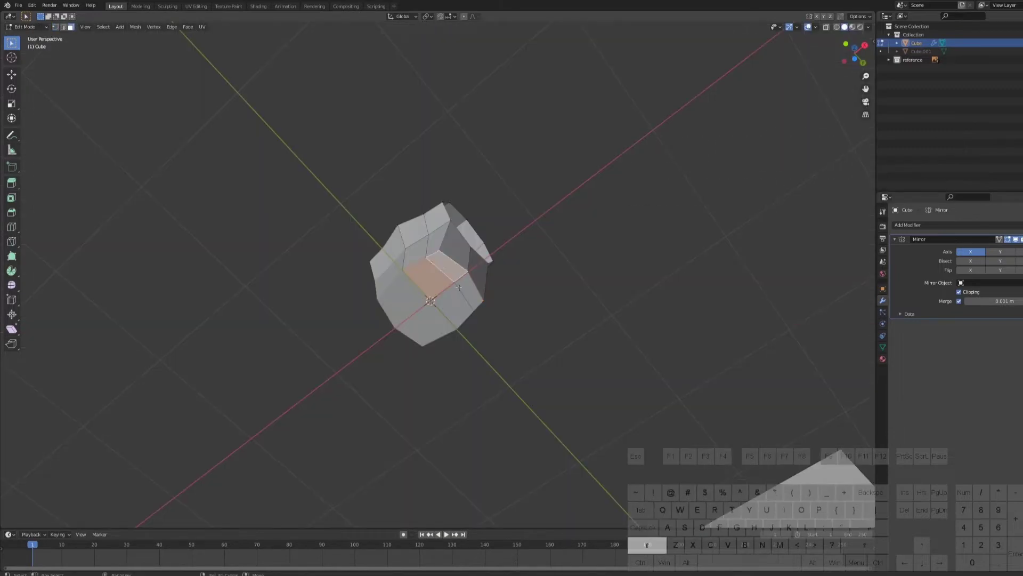
pyautogui.press('x')
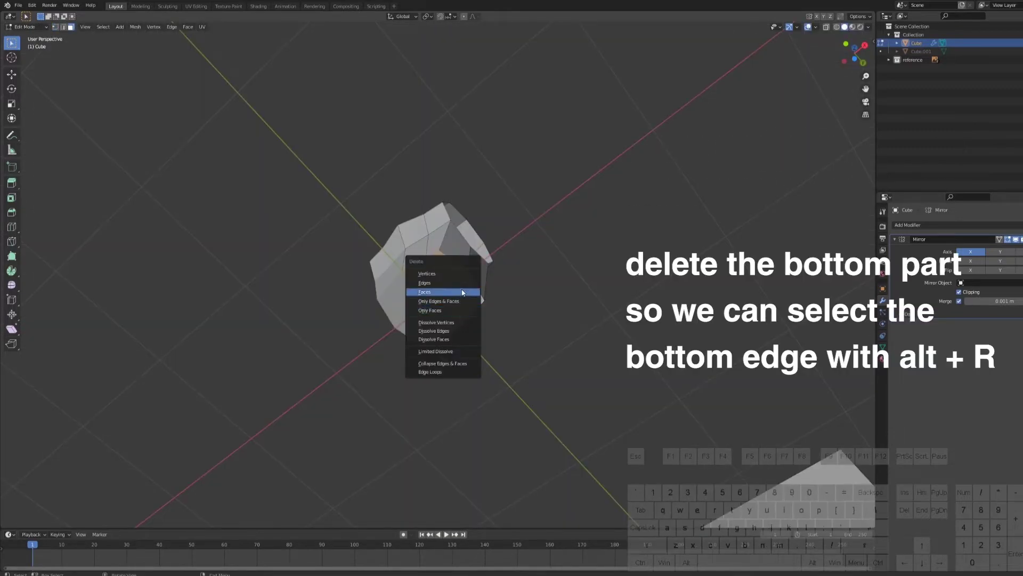
pyautogui.click(462, 292)
# - Apply Smooth Vertices to the torso's open waist edge loop and flatten it with a Z scale of 0
pyautogui.moveTo(462, 292)
pyautogui.mouseDown(button='middle')
pyautogui.moveTo(464, 318)
pyautogui.moveTo(484, 323)
pyautogui.moveTo(518, 296)
pyautogui.mouseUp(button='middle')
pyautogui.rightClick(467, 279)
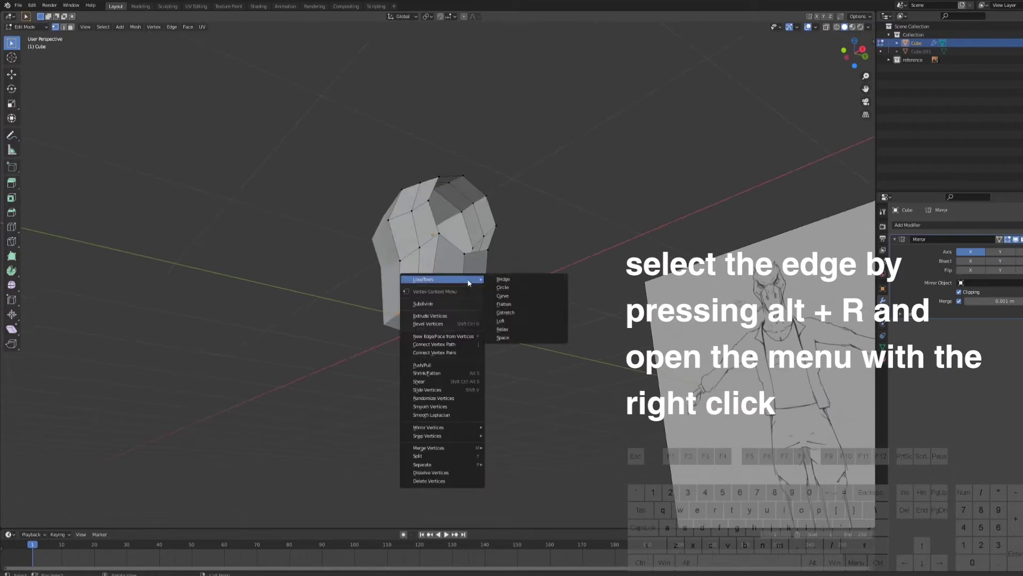
pyautogui.click(456, 408)
pyautogui.moveTo(455, 408); pyautogui.dragTo(484, 232, button='middle')
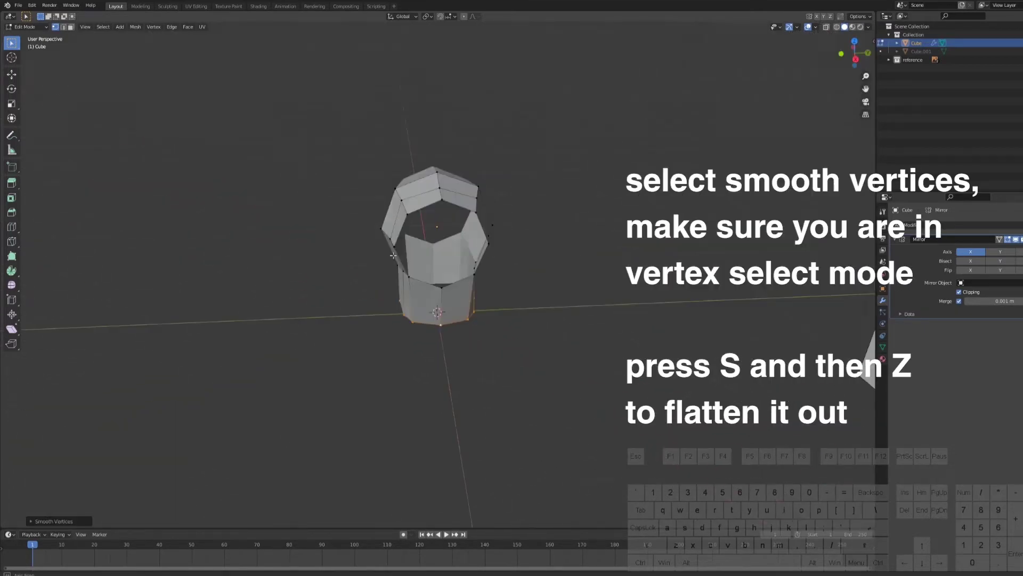
pyautogui.press('KP_1')
pyautogui.press('s')
pyautogui.press('z')
pyautogui.press('0')
pyautogui.press('Return')
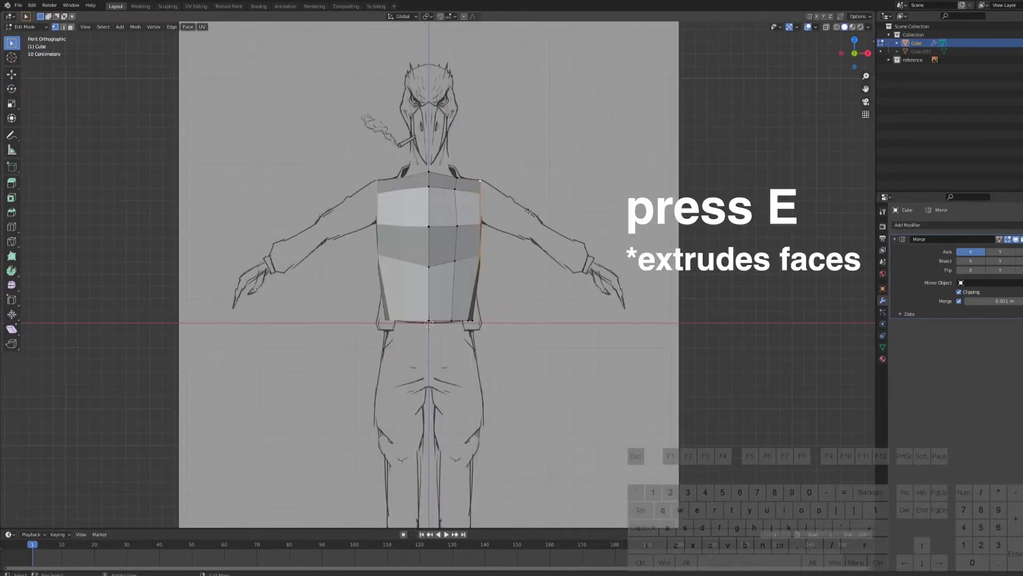
# - Extrude the armhole loop outward and scale it down, with its base loop moved inward along X
pyautogui.click(550, 212)
pyautogui.press('s')
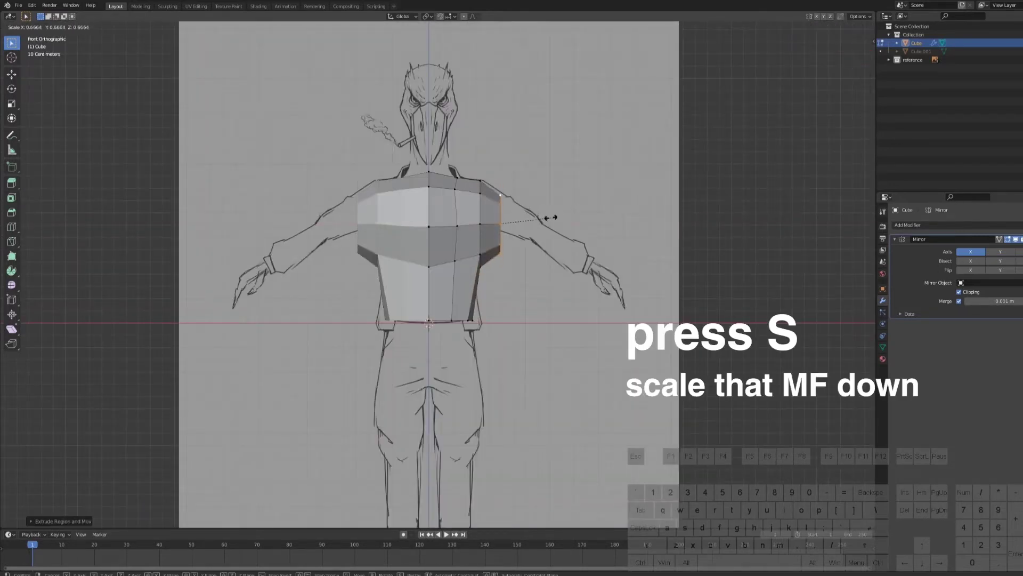
pyautogui.click(549, 216)
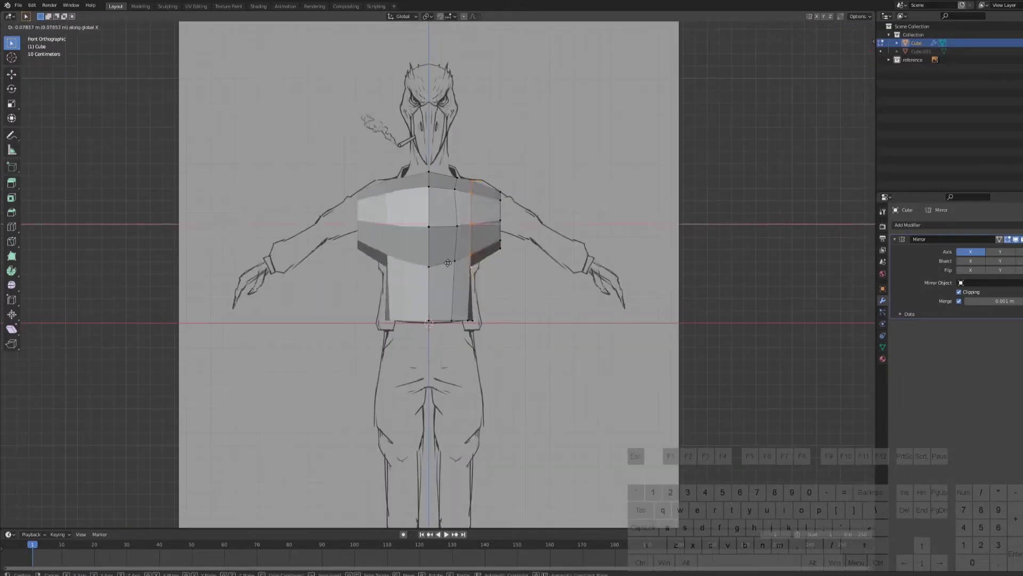
pyautogui.click(448, 262)
pyautogui.press('g')
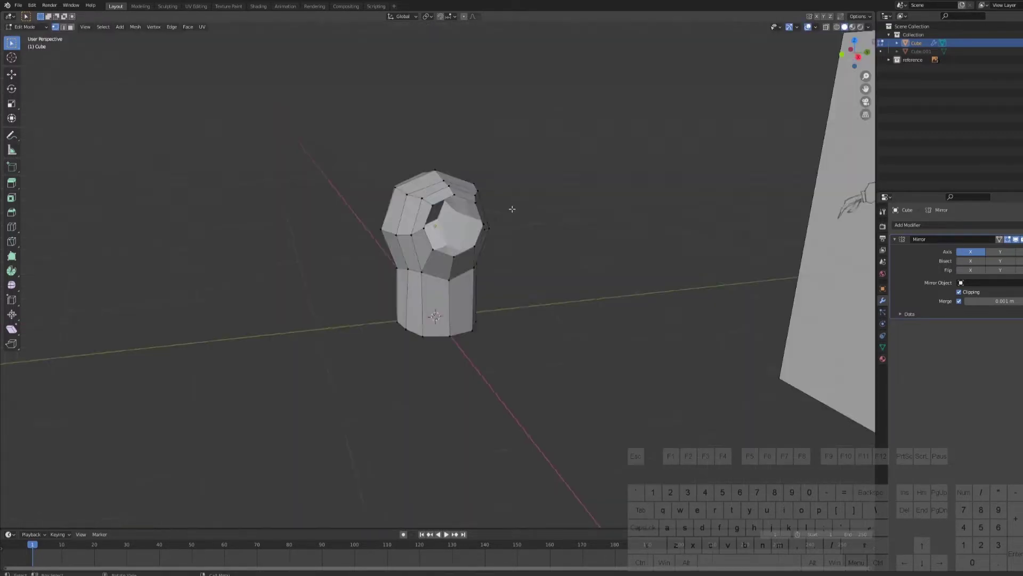
# - Select the edge running along the top of the shoulder and bevel it
pyautogui.moveTo(512, 208); pyautogui.dragTo(490, 200, button='middle')
pyautogui.keyDown('shift'); pyautogui.click(445, 197); pyautogui.keyUp('shift')
pyautogui.keyDown('shift'); pyautogui.click(452, 209); pyautogui.keyUp('shift')
pyautogui.keyDown('shift'); pyautogui.click(458, 222); pyautogui.keyUp('shift')
pyautogui.keyDown('shift'); pyautogui.moveTo(490, 200); pyautogui.dragTo(470, 217, button='middle'); pyautogui.keyUp('shift')
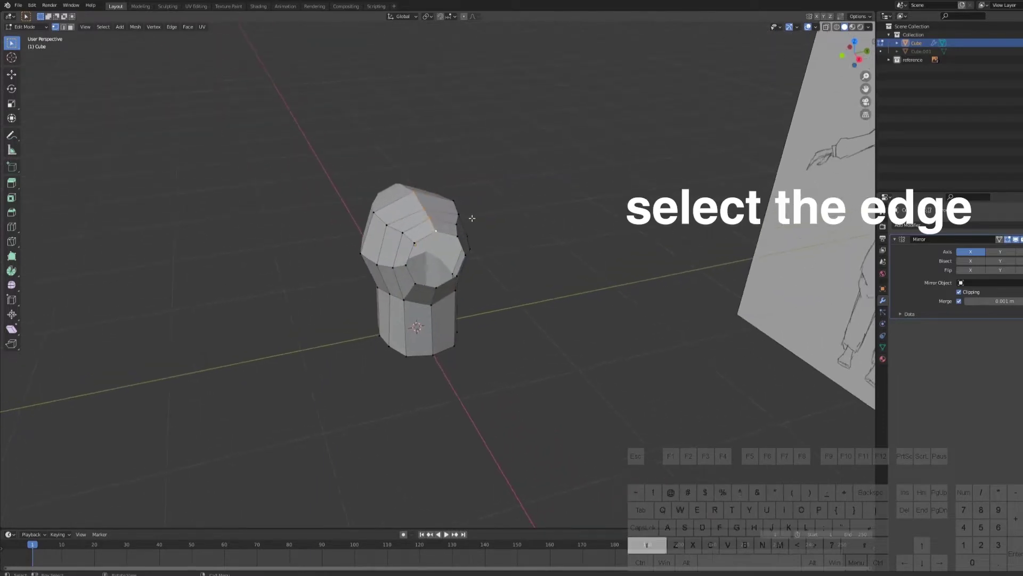
pyautogui.click(529, 212)
pyautogui.moveTo(529, 213); pyautogui.dragTo(443, 201, button='middle')
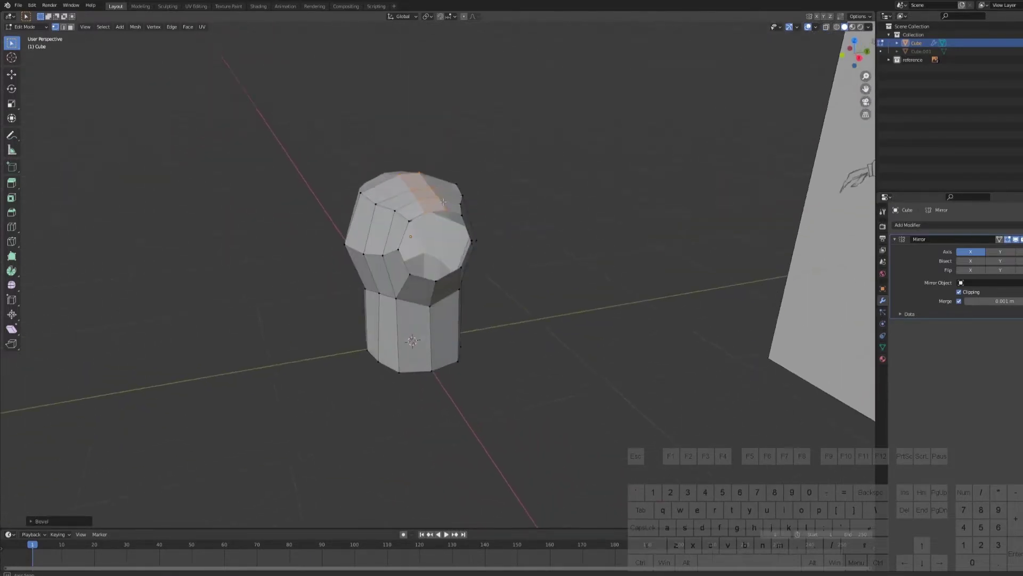
# - In front view, move the shoulder's top edge along Z to follow the drawn shoulder line
pyautogui.press('KP_1')
pyautogui.press('g')
pyautogui.press('z')
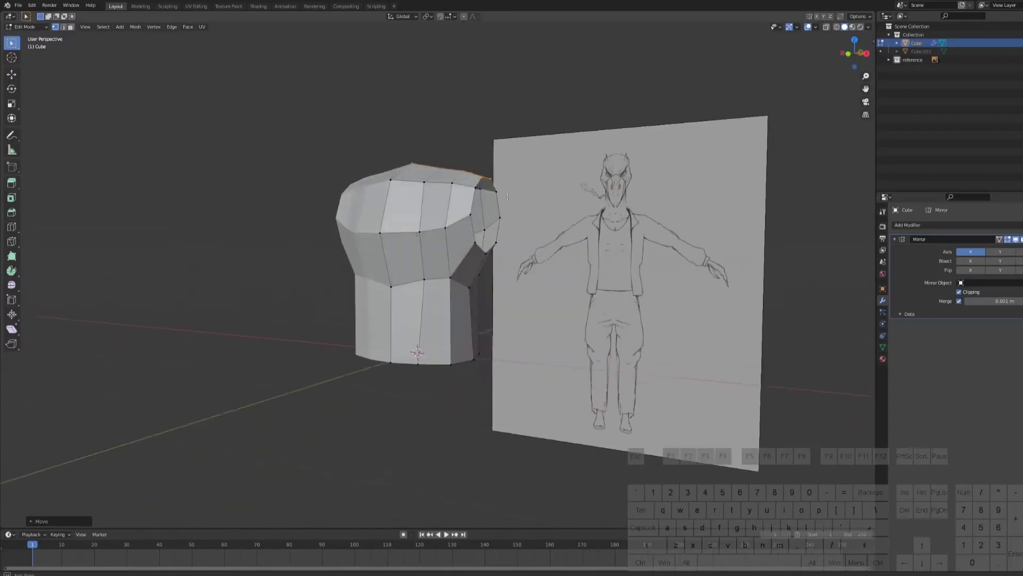
# - Select the open edge loop at the end of the shoulder and round it with LoopTools Circle
pyautogui.moveTo(479, 240); pyautogui.dragTo(421, 206, button='middle')
pyautogui.keyDown('alt'); pyautogui.click(434, 205); pyautogui.keyUp('alt')
pyautogui.rightClick(591, 191)
pyautogui.moveTo(577, 65)
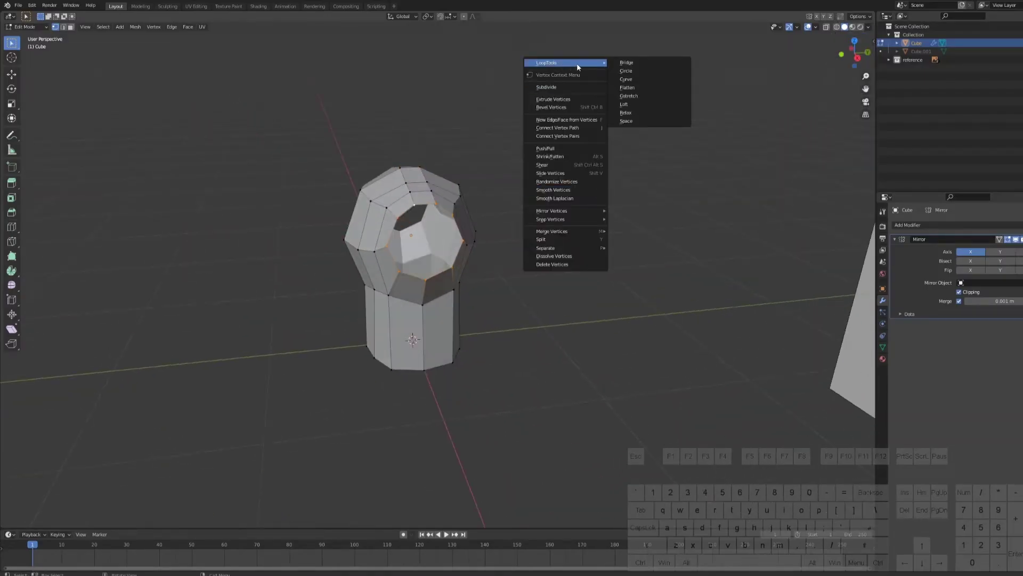
pyautogui.click(626, 71)
pyautogui.moveTo(585, 101); pyautogui.dragTo(485, 194, button='middle')
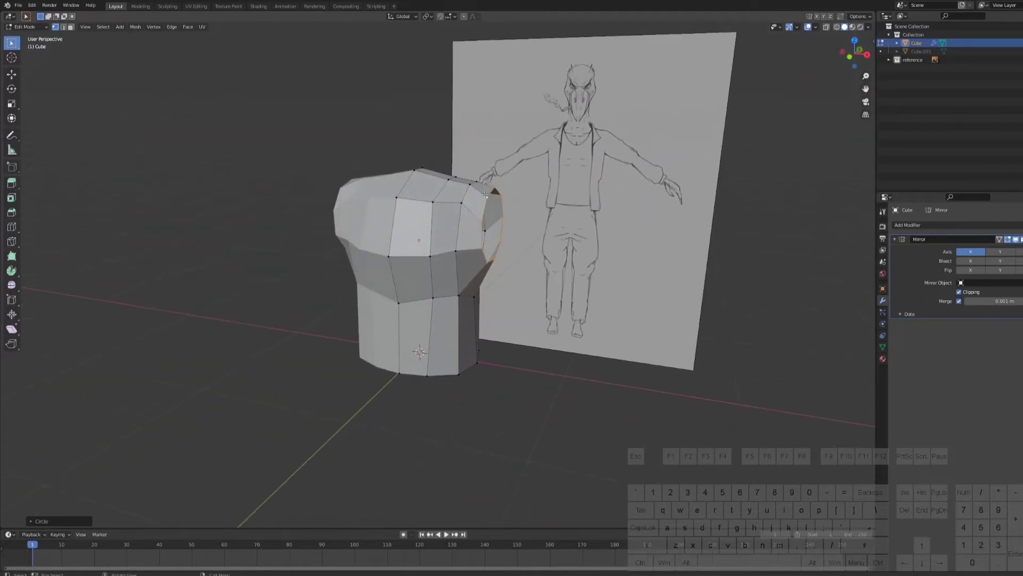
# - Adjust the Circle operation's angle to rotate the rounded armhole loop so its vertices line up with the shoulder edges
pyautogui.moveTo(484, 229); pyautogui.dragTo(218, 372, button='middle')
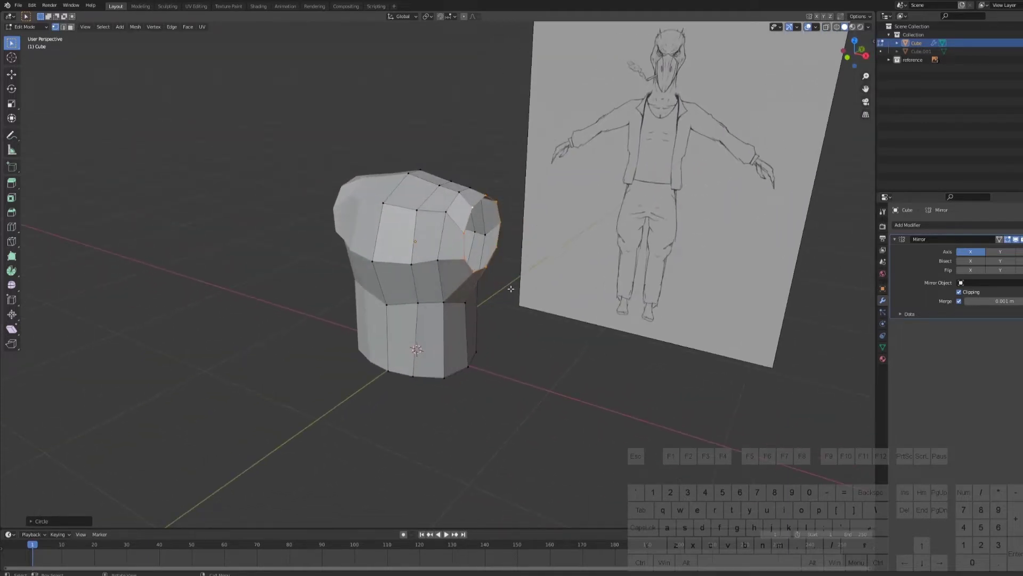
pyautogui.moveTo(510, 289)
pyautogui.mouseDown(button='middle')
pyautogui.moveTo(469, 293)
pyautogui.moveTo(434, 199)
pyautogui.mouseUp(button='middle')
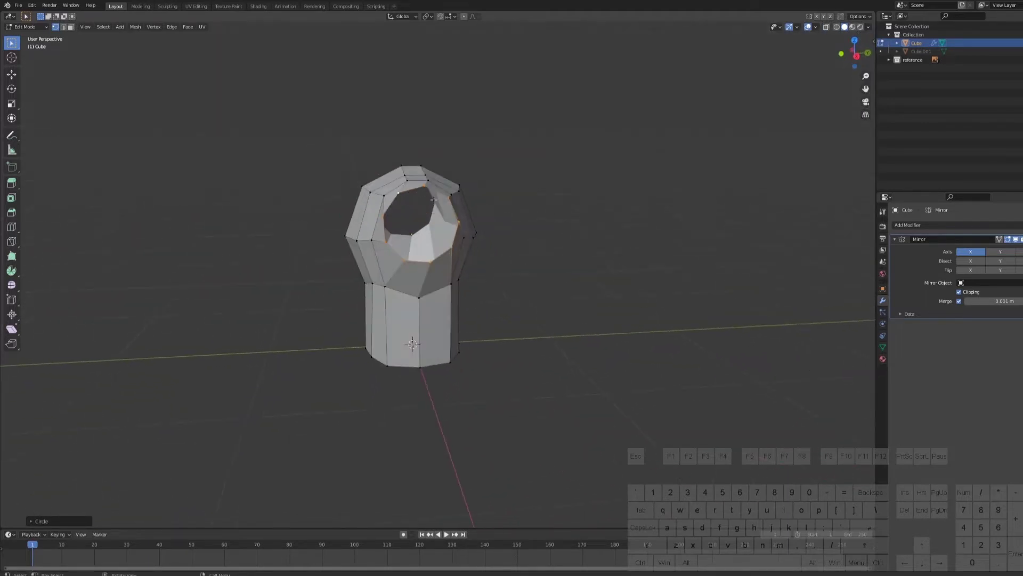
pyautogui.click(31, 522)
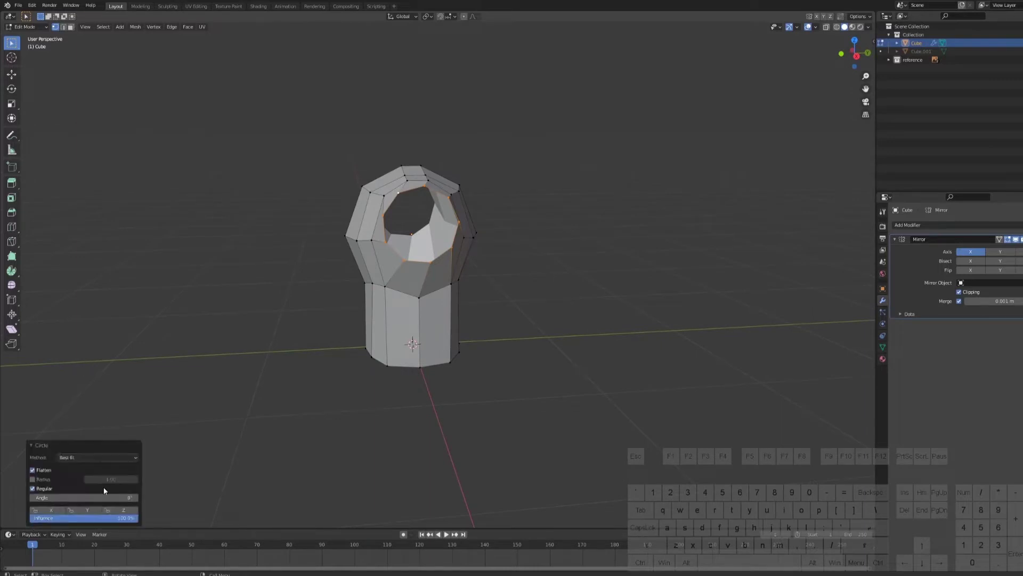
pyautogui.click(36, 445)
pyautogui.click(33, 522)
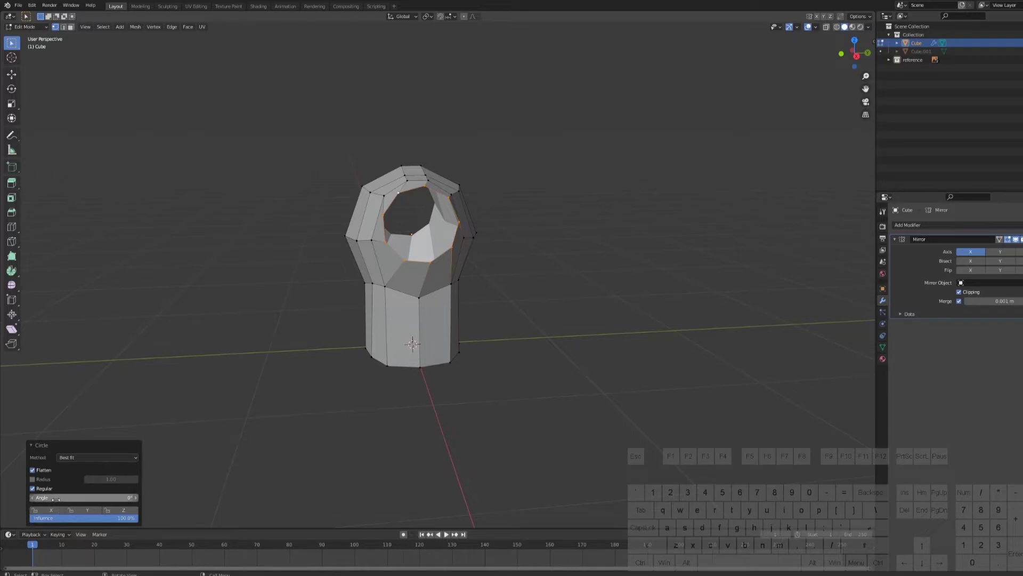
pyautogui.moveTo(56, 498); pyautogui.dragTo(200, 512)
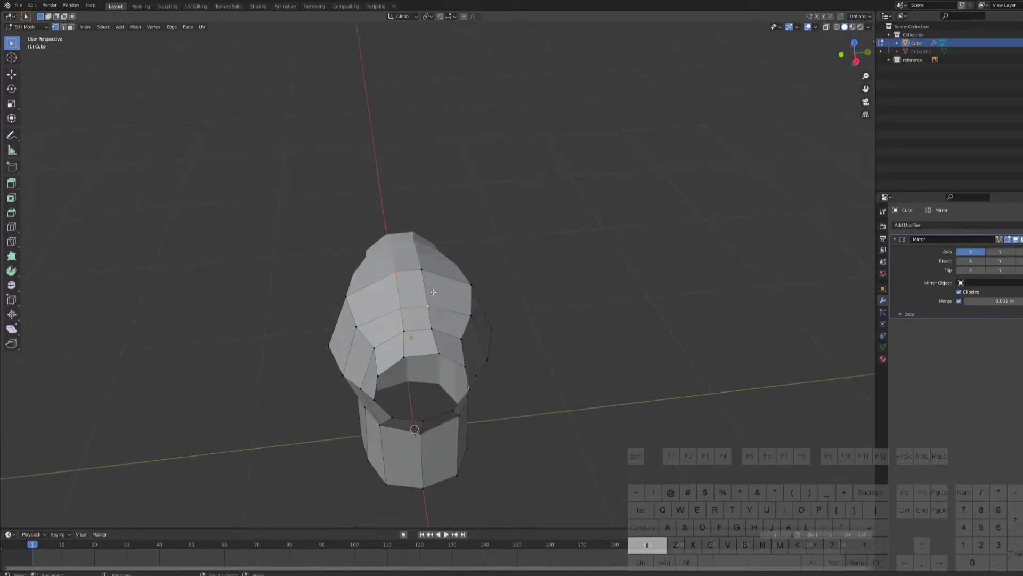
# - Edge-slide the two edges running along the top of the shoulder to adjust the spacing of its faces
pyautogui.press('g')
pyautogui.press('g')
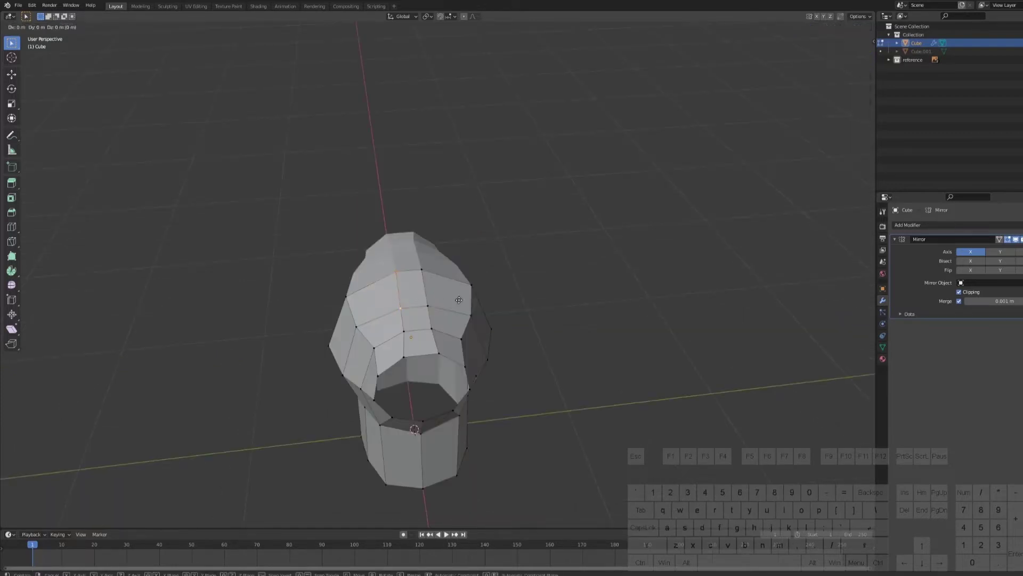
pyautogui.click(454, 300)
pyautogui.click(422, 269)
pyautogui.keyDown('shift'); pyautogui.click(428, 306); pyautogui.keyUp('shift')
pyautogui.press('g')
pyautogui.press('g')
pyautogui.click(434, 294)
pyautogui.moveTo(434, 294); pyautogui.dragTo(497, 334, button='middle')
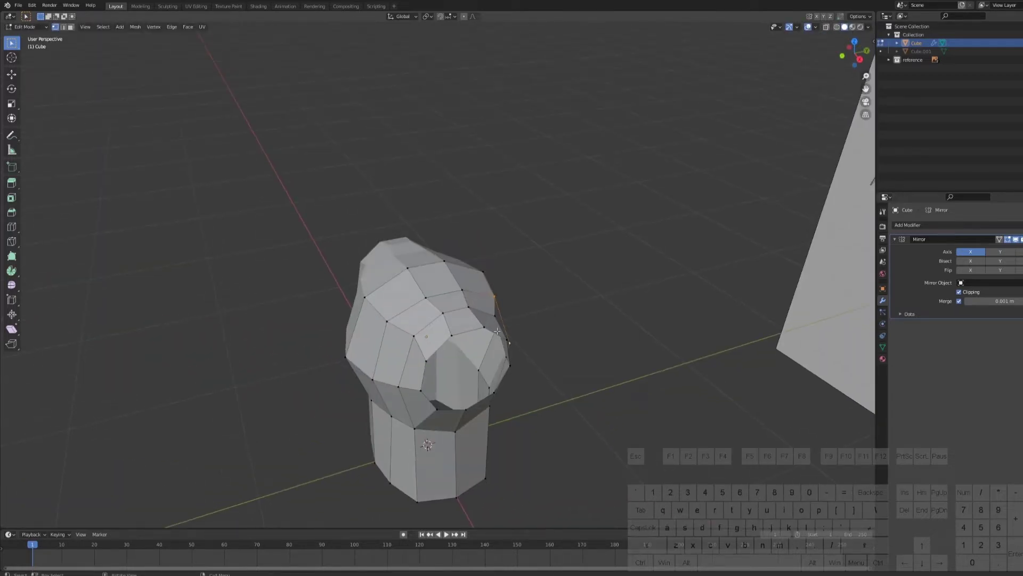
# - Add a centred horizontal loop cut around the lowest section of the torso
pyautogui.moveTo(497, 331)
pyautogui.mouseDown(button='middle')
pyautogui.moveTo(484, 257)
pyautogui.moveTo(459, 267)
pyautogui.moveTo(448, 380)
pyautogui.mouseUp(button='middle')
pyautogui.hotkey('ctrl', 'r')
pyautogui.click(442, 378)
pyautogui.rightClick(441, 378)
# - In front view with X-ray on, scale the armhole loop up by about 1.25 and move it to match the drawn armhole
pyautogui.press('KP_1')
pyautogui.scroll(1, 572, 268)
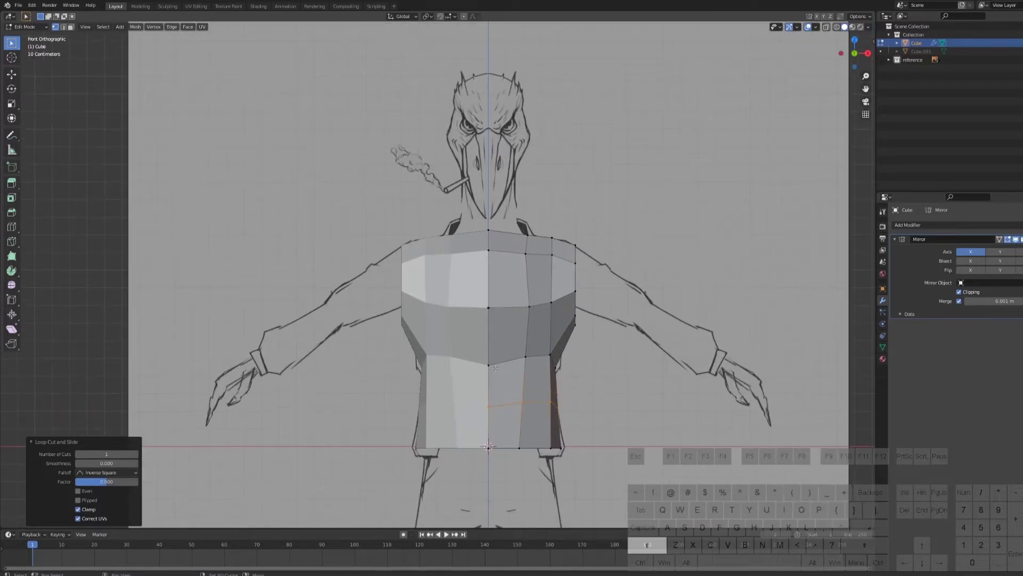
pyautogui.moveTo(572, 269)
pyautogui.keyDown('shift'); pyautogui.mouseDown(button='middle')
pyautogui.moveTo(469, 289)
pyautogui.moveTo(498, 256)
pyautogui.moveTo(564, 274)
pyautogui.mouseUp(button='middle'); pyautogui.keyUp('shift')
pyautogui.hotkey('alt', 'z')
pyautogui.keyDown('alt'); pyautogui.click(499, 256); pyautogui.keyUp('alt')
pyautogui.press('s')
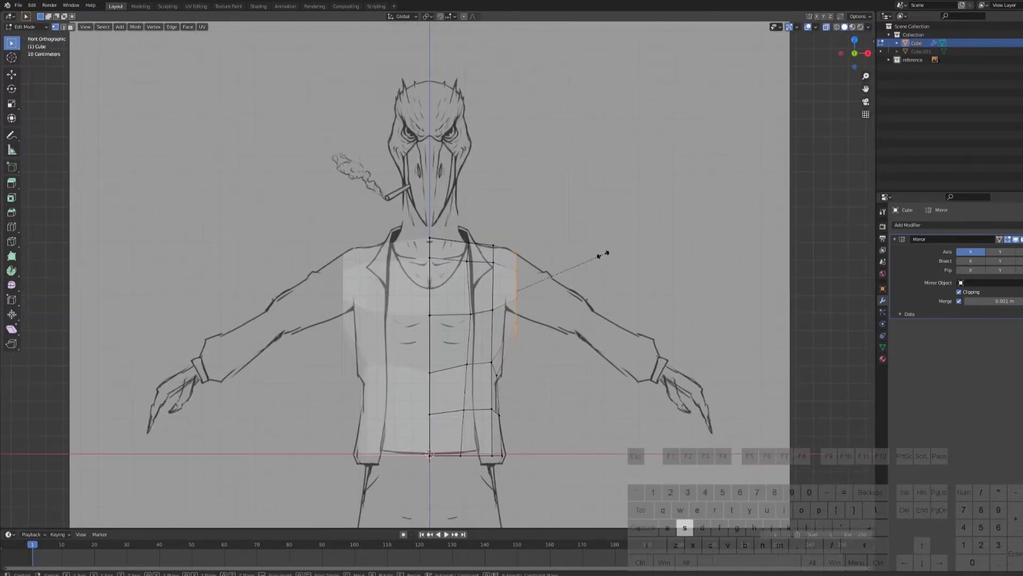
pyautogui.click(576, 267)
pyautogui.press('g')
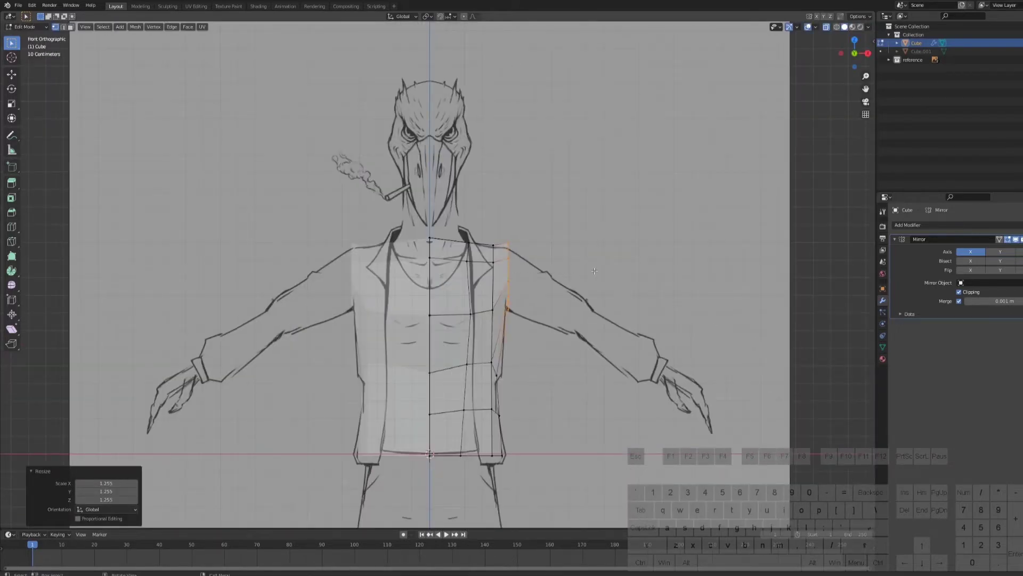
pyautogui.press('g')
pyautogui.press('z')
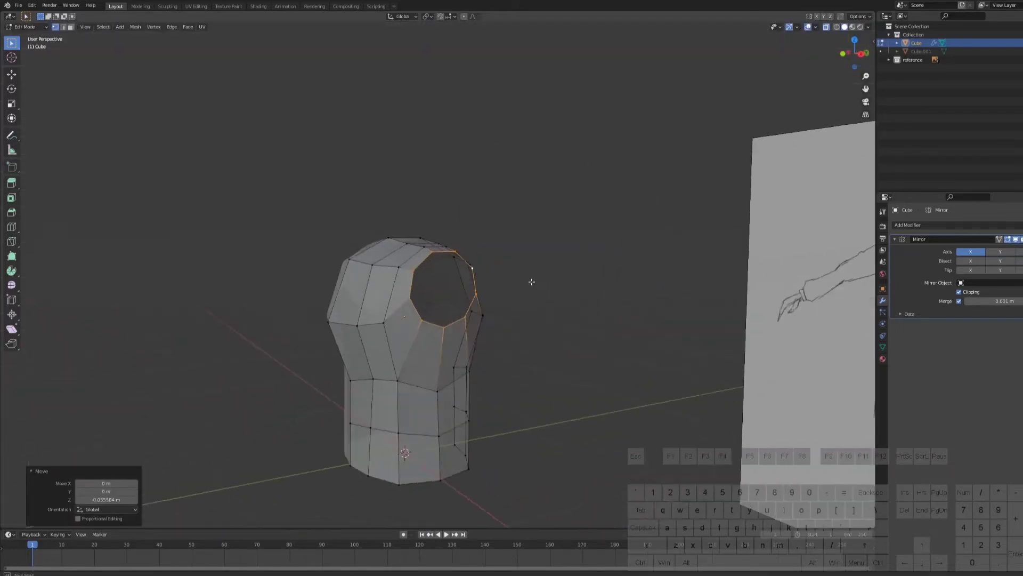
# - In side view, invert the selection to everything except the armhole loop and scale it along Y to about 0.82
pyautogui.moveTo(531, 280); pyautogui.dragTo(543, 283, button='middle')
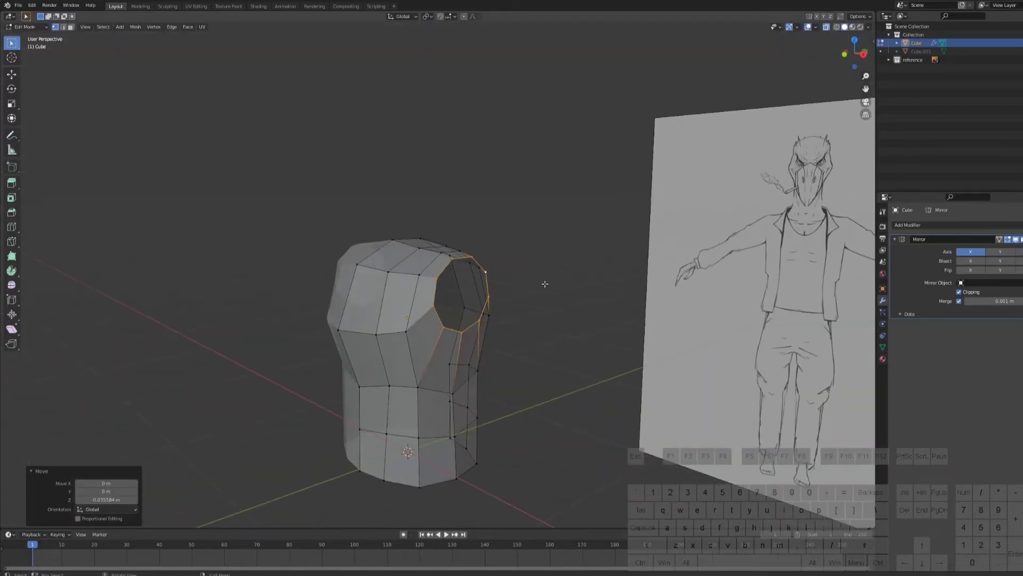
pyautogui.press('KP_3')
pyautogui.scroll(3, 560, 286)
pyautogui.scroll(1, 560, 286)
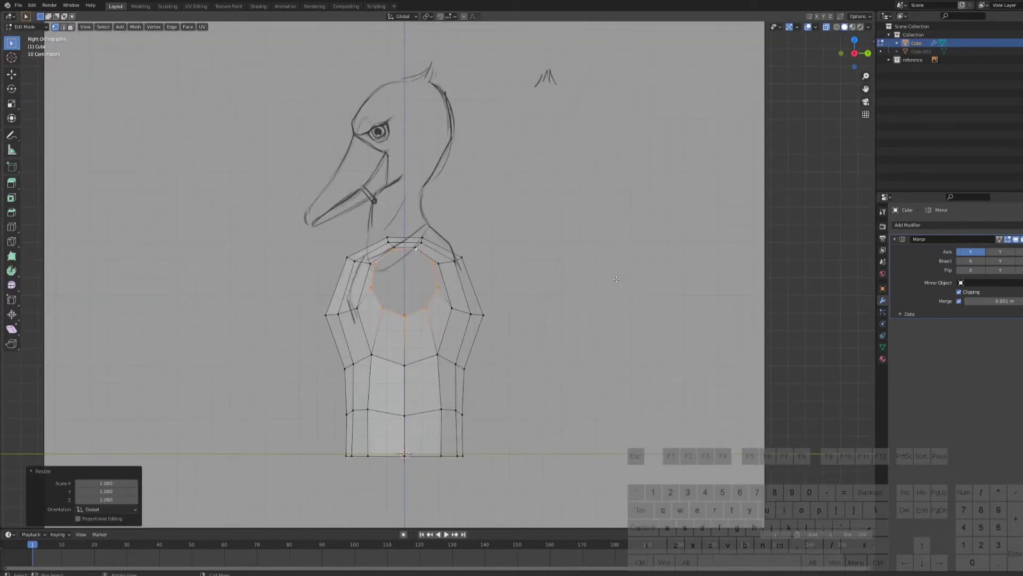
pyautogui.hotkey('ctrl', 'i')
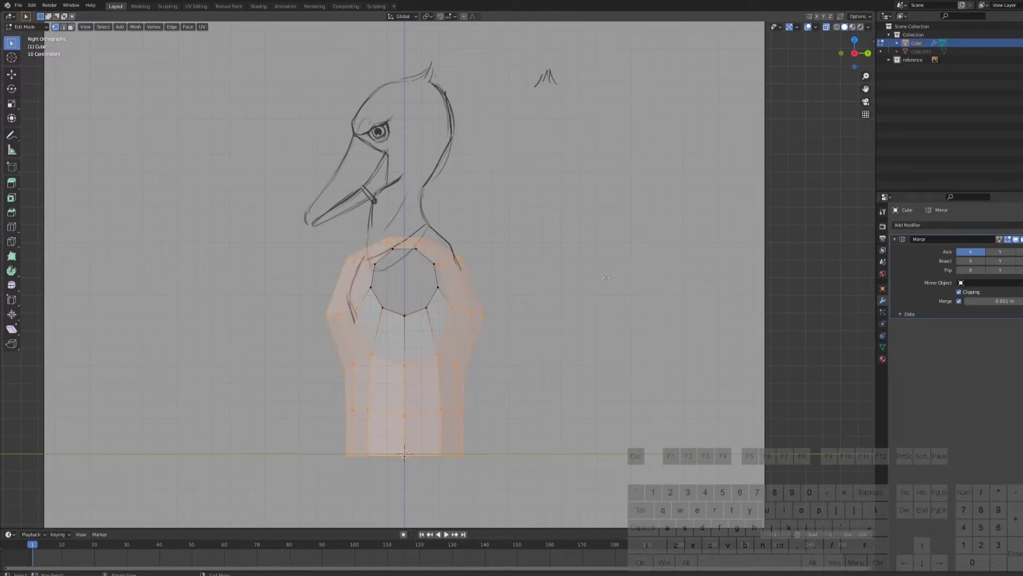
pyautogui.press('s')
pyautogui.press('y')
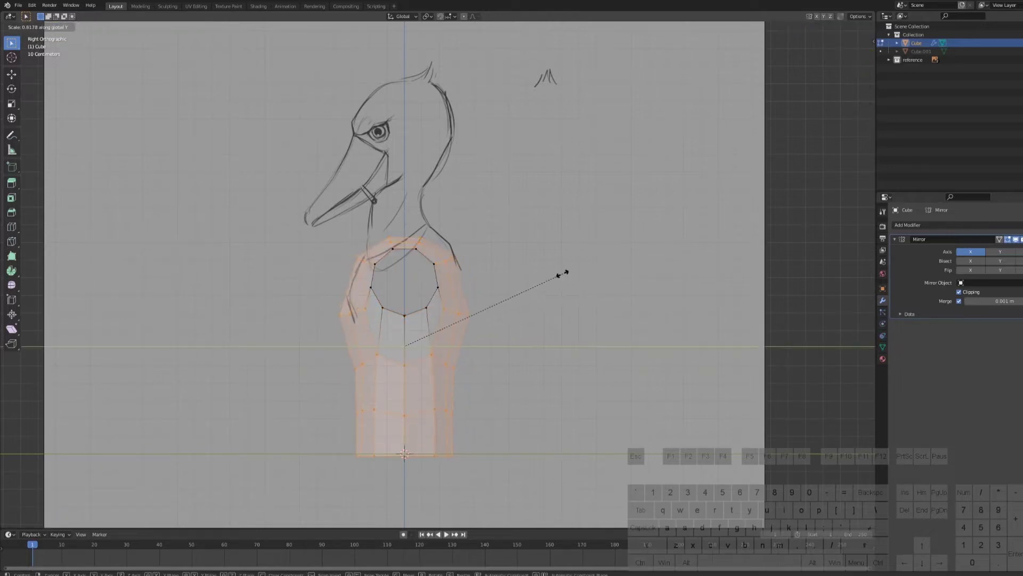
pyautogui.click(566, 272)
pyautogui.moveTo(566, 273); pyautogui.dragTo(689, 152, button='middle')
pyautogui.scroll(-2, 565, 266)
pyautogui.press('Tab')
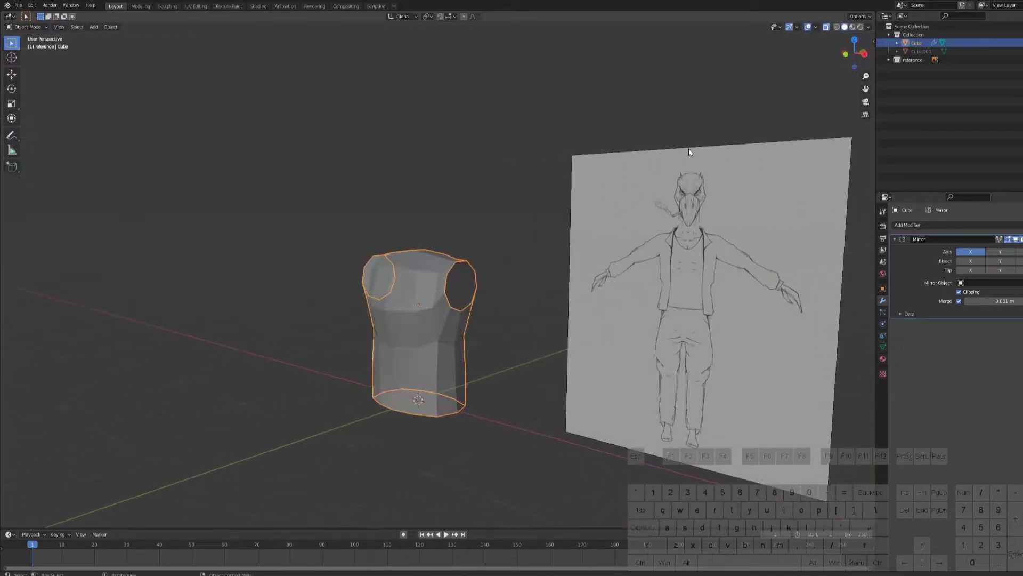
pyautogui.moveTo(693, 203); pyautogui.dragTo(539, 182, button='middle')
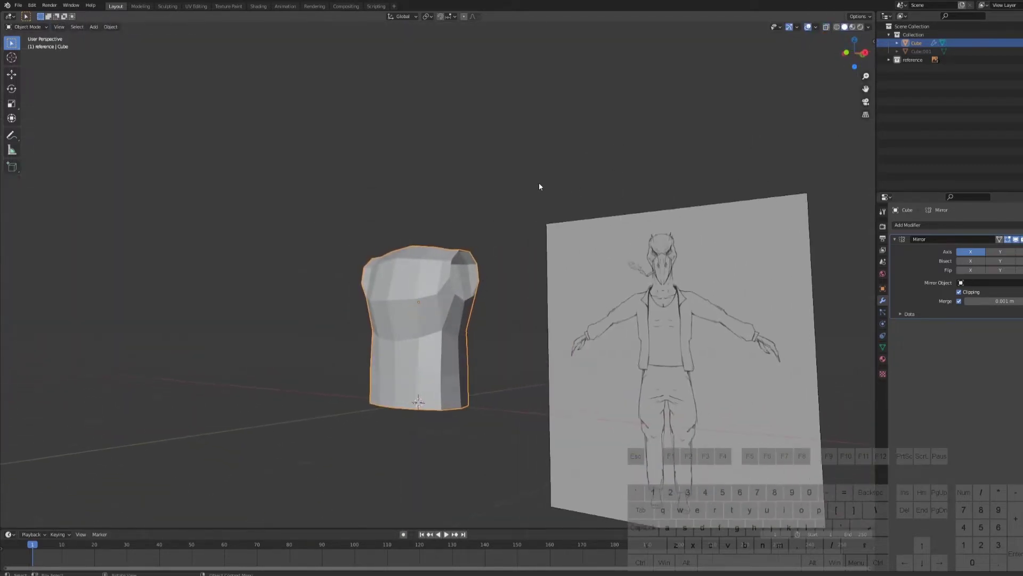
# - In front view, add a centred horizontal loop cut in the torso section directly above the lowest inner loop
pyautogui.press('KP_1')
pyautogui.press('Tab')
pyautogui.scroll(3, 458, 367)
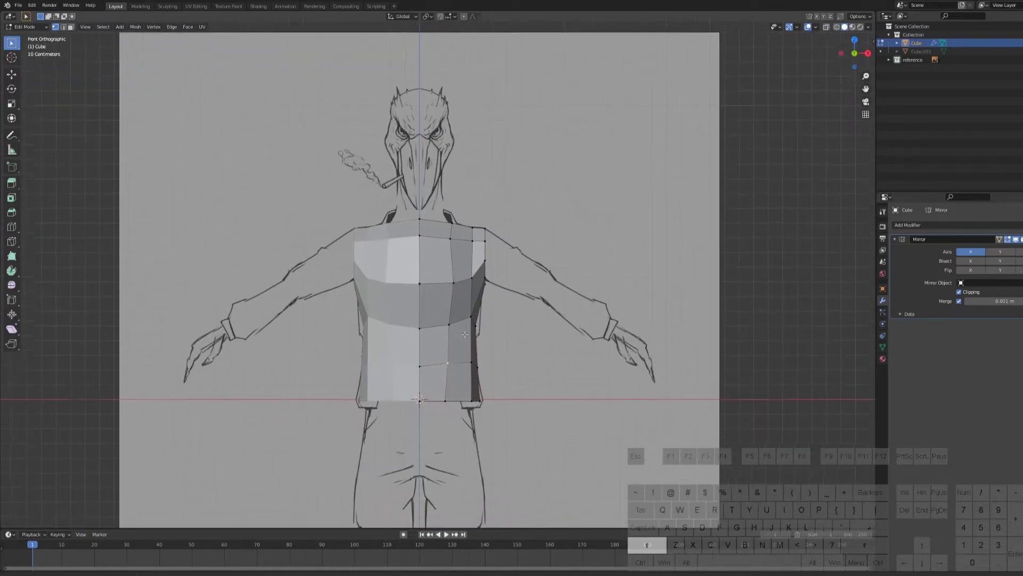
pyautogui.hotkey('ctrl', 'r')
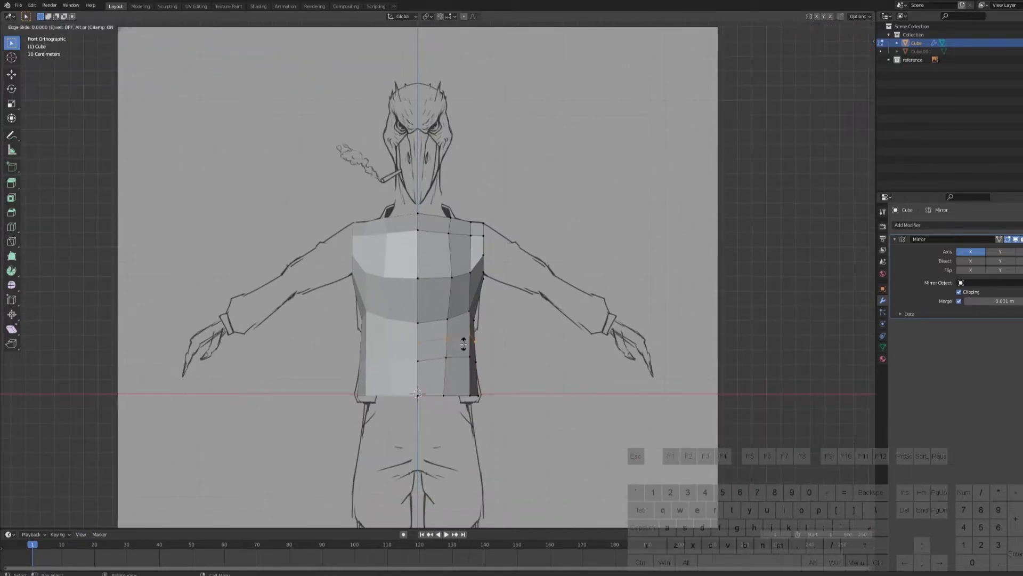
pyautogui.click(468, 341)
pyautogui.rightClick(523, 347)
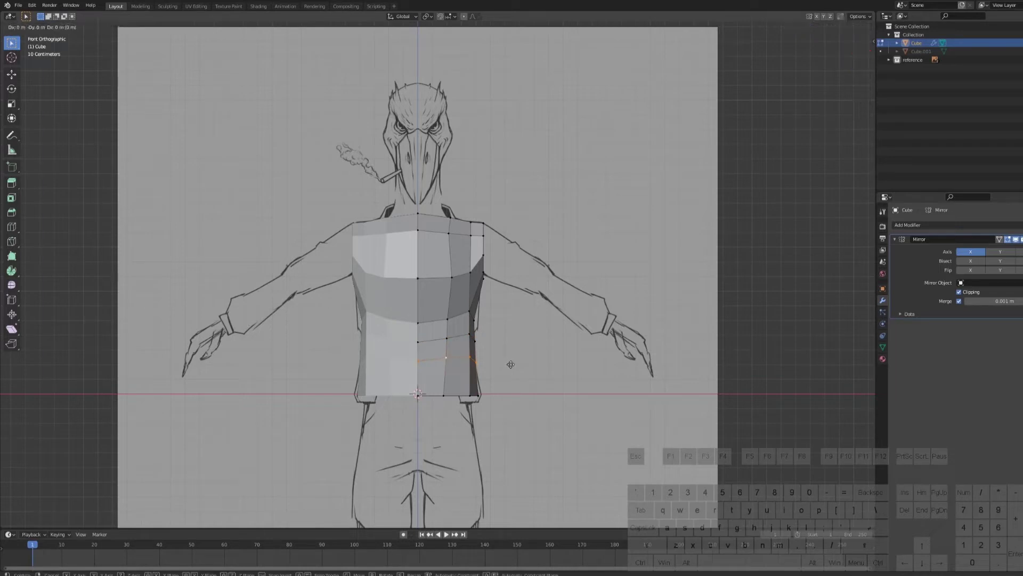
# - Scale the new waist loop down to about 0.93 and move it along X to follow the drawn waistline
pyautogui.keyDown('alt'); pyautogui.click(465, 338); pyautogui.keyUp('alt')
pyautogui.press('s')
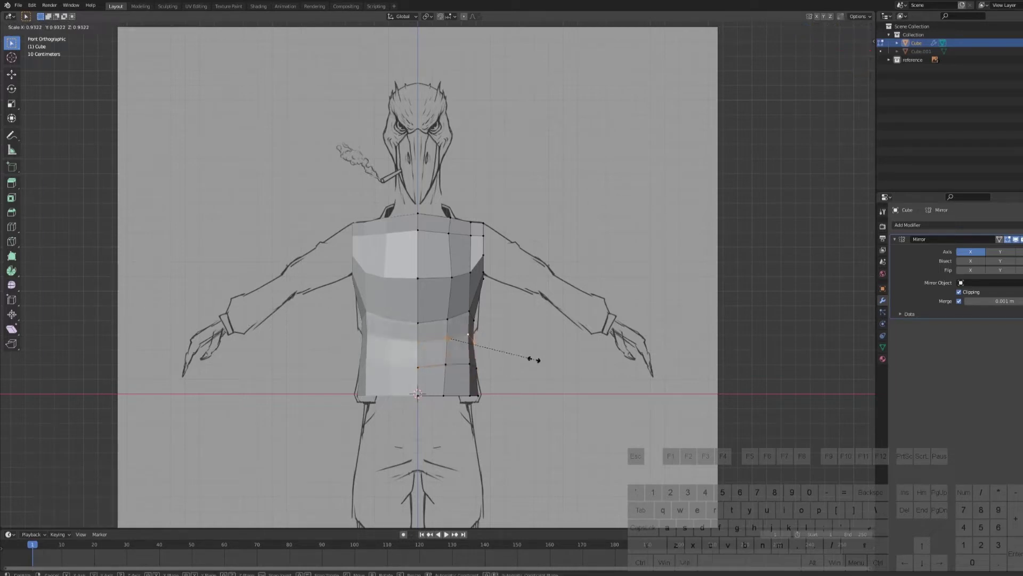
pyautogui.click(534, 359)
pyautogui.press('g')
pyautogui.press('x')
pyautogui.click(532, 359)
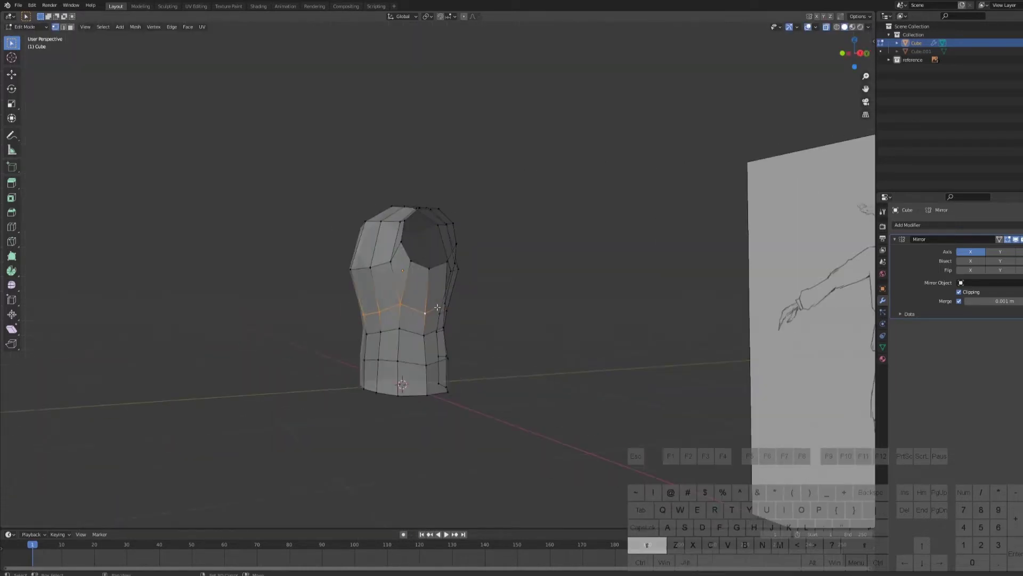
# - Select the edge loop below the chest and slide it upward to even out the torso's loop spacing
pyautogui.moveTo(503, 308); pyautogui.dragTo(460, 308, button='middle')
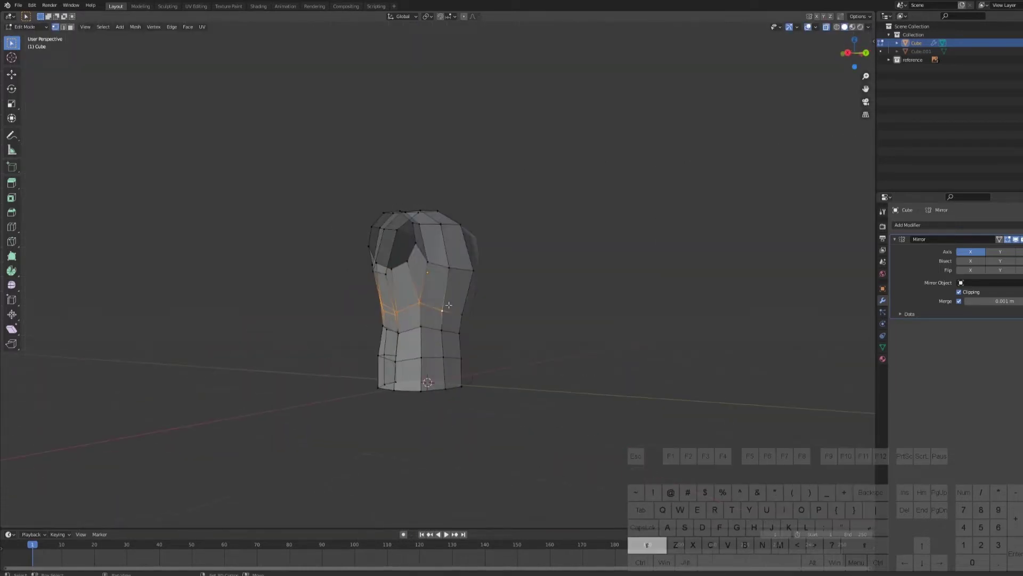
pyautogui.press('KP_1')
pyautogui.hotkey('alt', 'z')
pyautogui.press('g')
pyautogui.press('g')
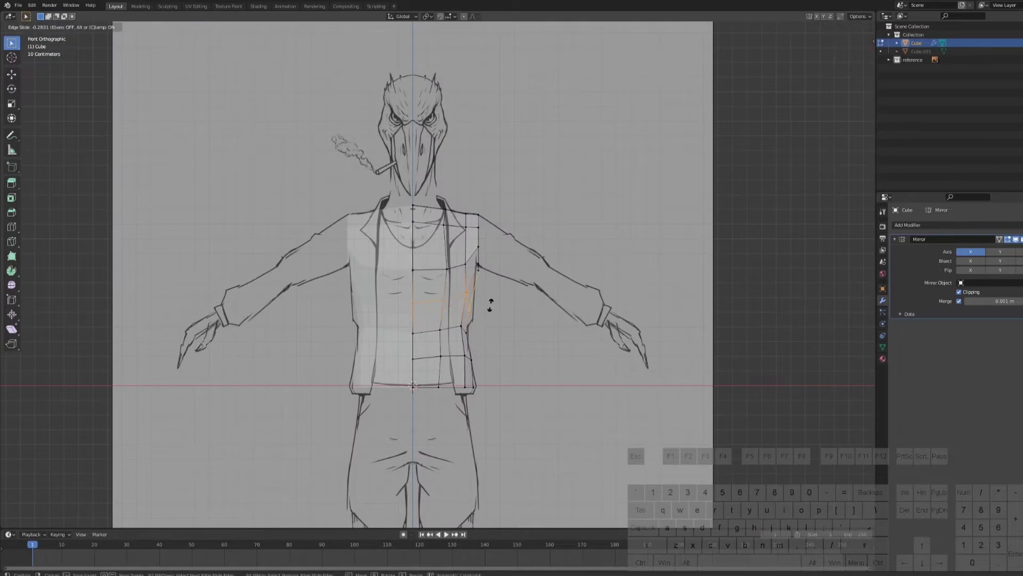
pyautogui.click(491, 303)
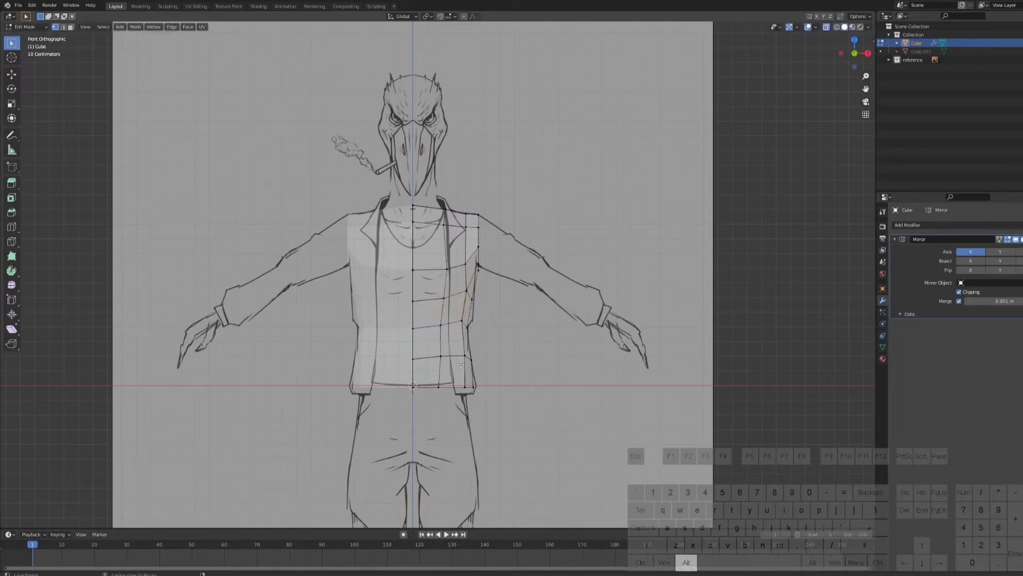
# - Slide the lower waist loop upward and move it inward along X, adjusting the loop above it along X as well
pyautogui.keyDown('alt'); pyautogui.click(453, 355); pyautogui.keyUp('alt')
pyautogui.press('g')
pyautogui.press('g')
pyautogui.click(521, 353)
pyautogui.press('g')
pyautogui.press('x')
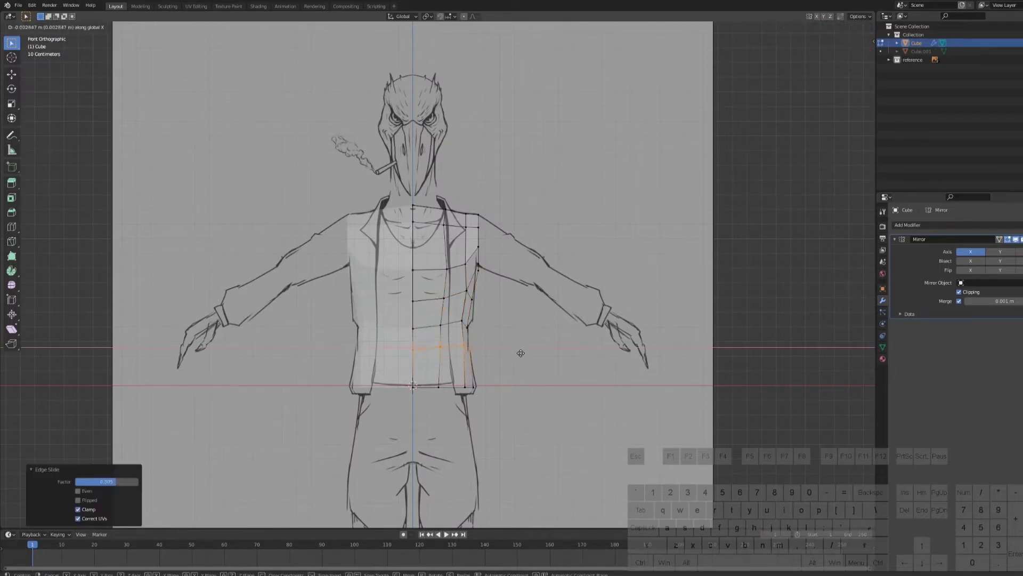
pyautogui.click(515, 354)
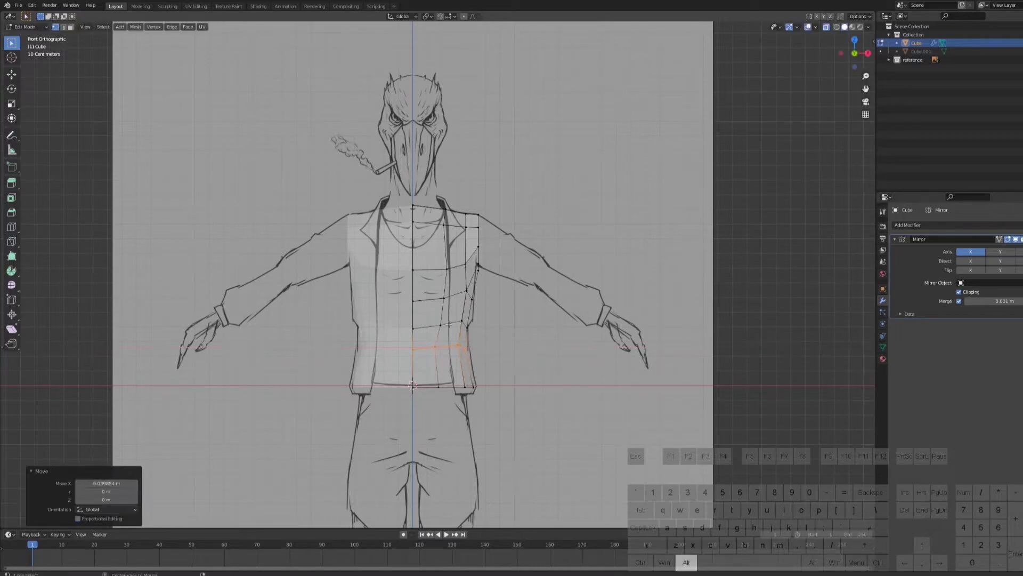
pyautogui.keyDown('alt'); pyautogui.click(515, 335); pyautogui.keyUp('alt')
pyautogui.keyDown('shift'); pyautogui.moveTo(508, 351); pyautogui.dragTo(507, 345, button='middle'); pyautogui.keyUp('shift')
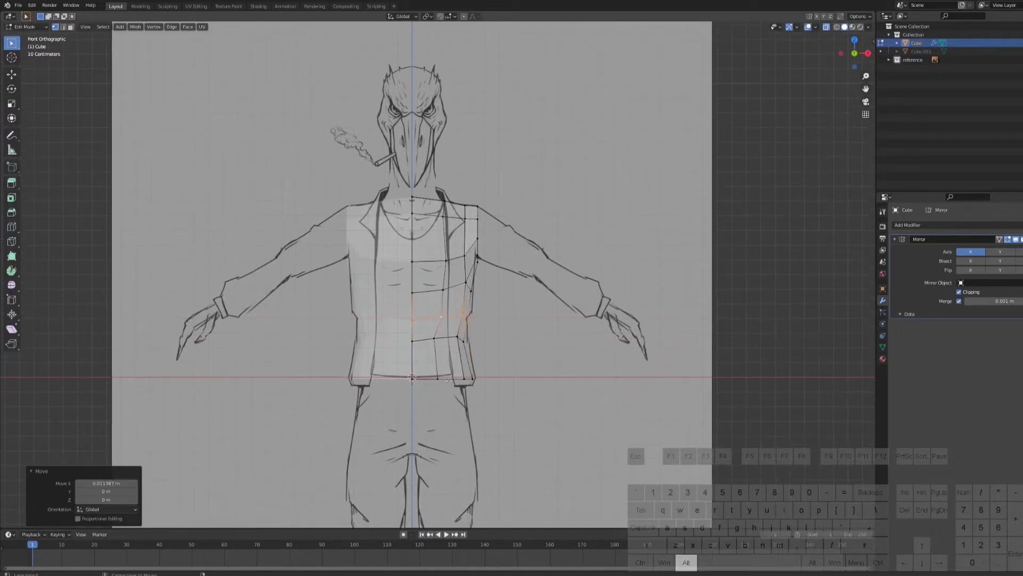
# - Raise the torso's bottom edge loop along Z and extrude it down to the drawn jacket hem
pyautogui.keyDown('alt'); pyautogui.click(518, 387); pyautogui.keyUp('alt')
pyautogui.press('g')
pyautogui.press('z')
pyautogui.click(521, 375)
pyautogui.press('g')
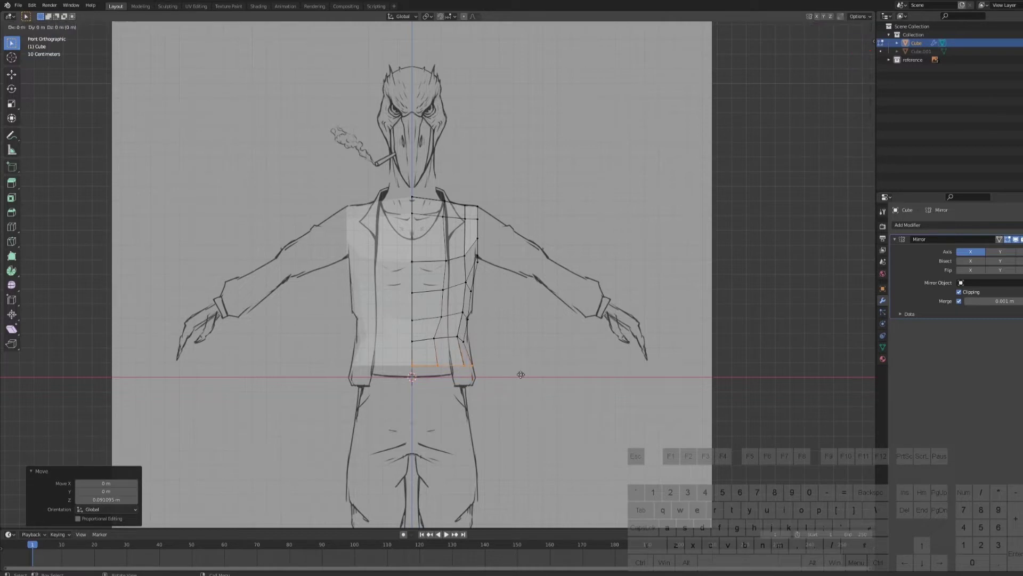
pyautogui.press('z')
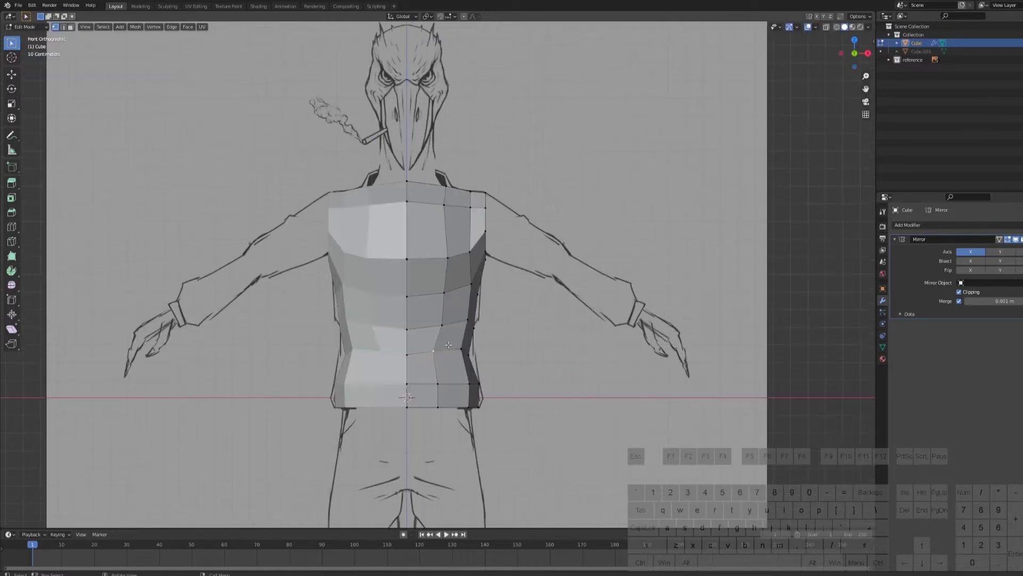
# - Slide the front vertex on the lower waist loop outward to line up with the vertical edge line
pyautogui.press('g')
pyautogui.press('g')
pyautogui.click(465, 347)
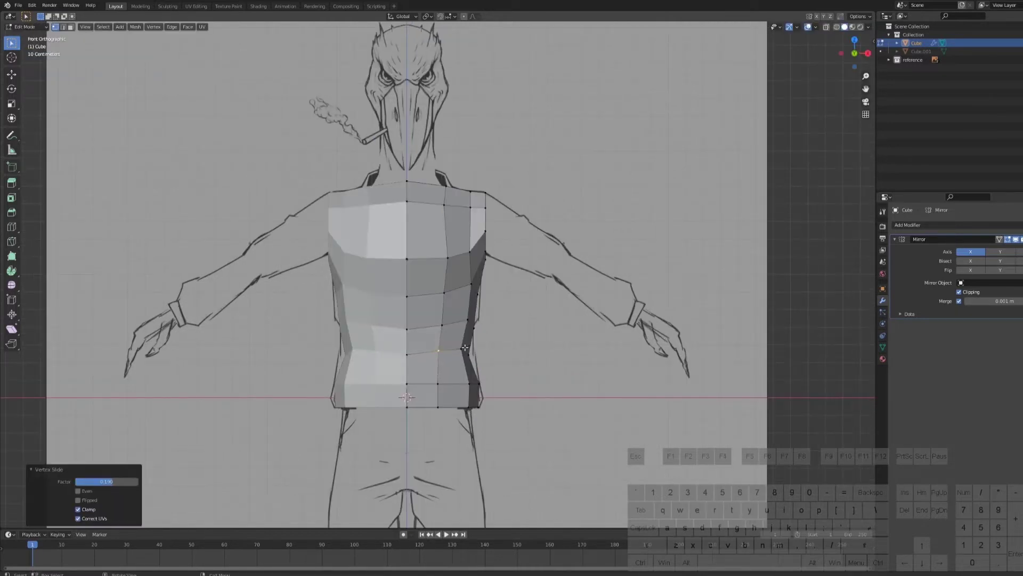
pyautogui.click(438, 377)
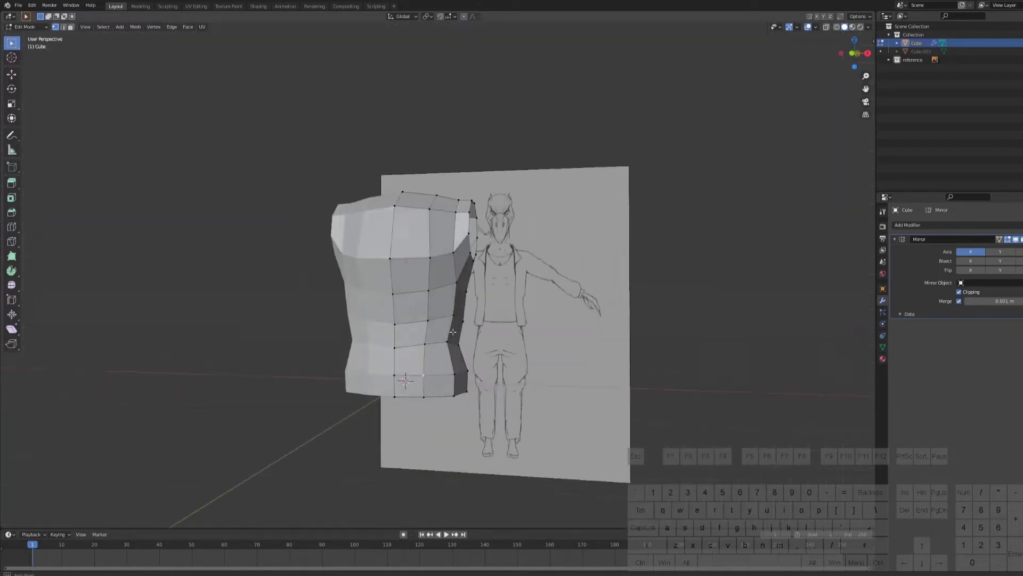
# - Widen the edge across the top of the shoulder by scaling it along Y to about 1.4
pyautogui.press('s')
pyautogui.press('y')
pyautogui.click(460, 314)
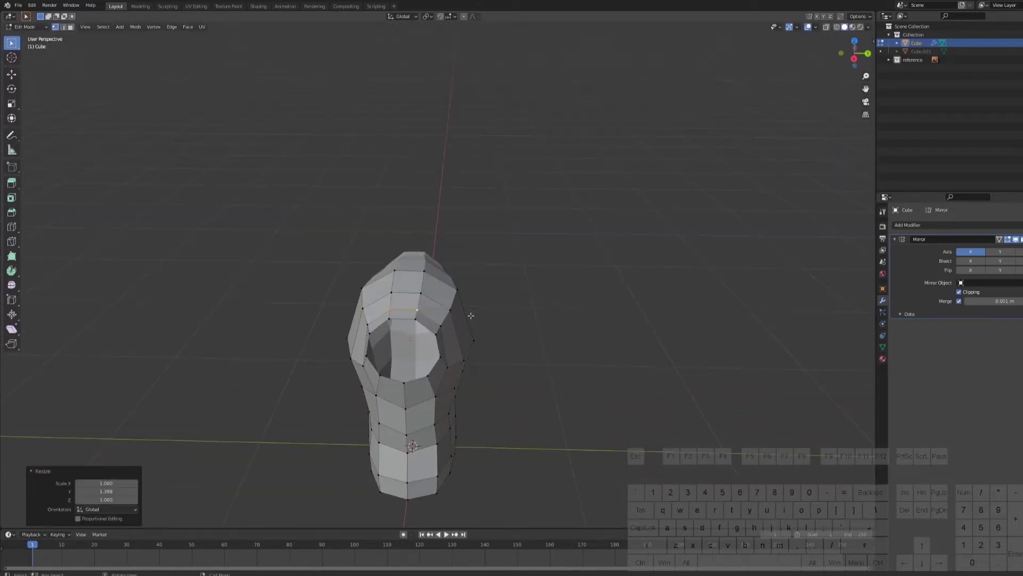
pyautogui.moveTo(459, 314); pyautogui.dragTo(389, 260, button='middle')
# - Scale the torso's armhole loop down uniformly to about 0.89 in side view
pyautogui.press('Tab')
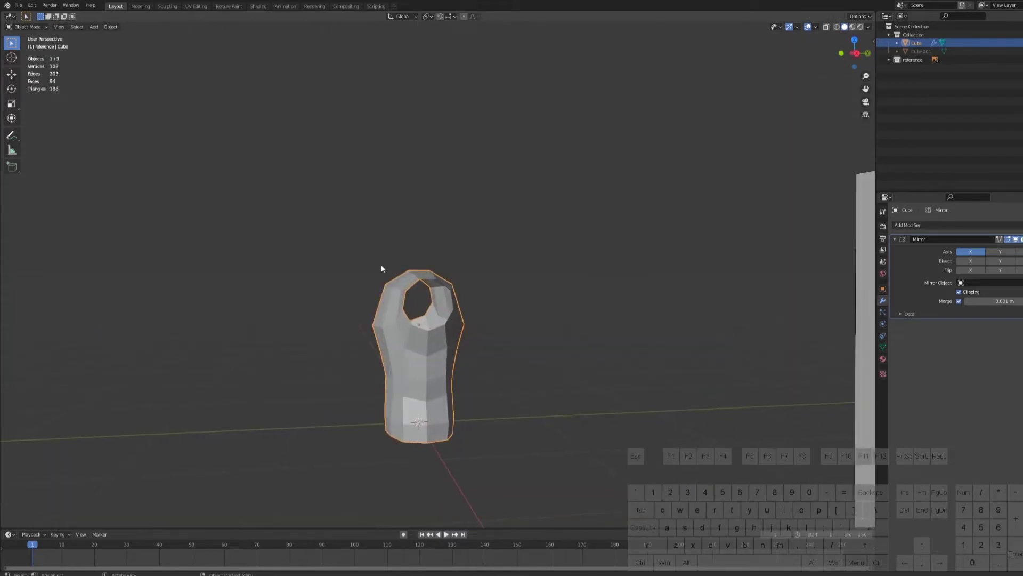
pyautogui.press('KP_3')
pyautogui.press('Tab')
pyautogui.keyDown('alt'); pyautogui.click(427, 282); pyautogui.keyUp('alt')
pyautogui.scroll(1, 489, 329)
pyautogui.press('s')
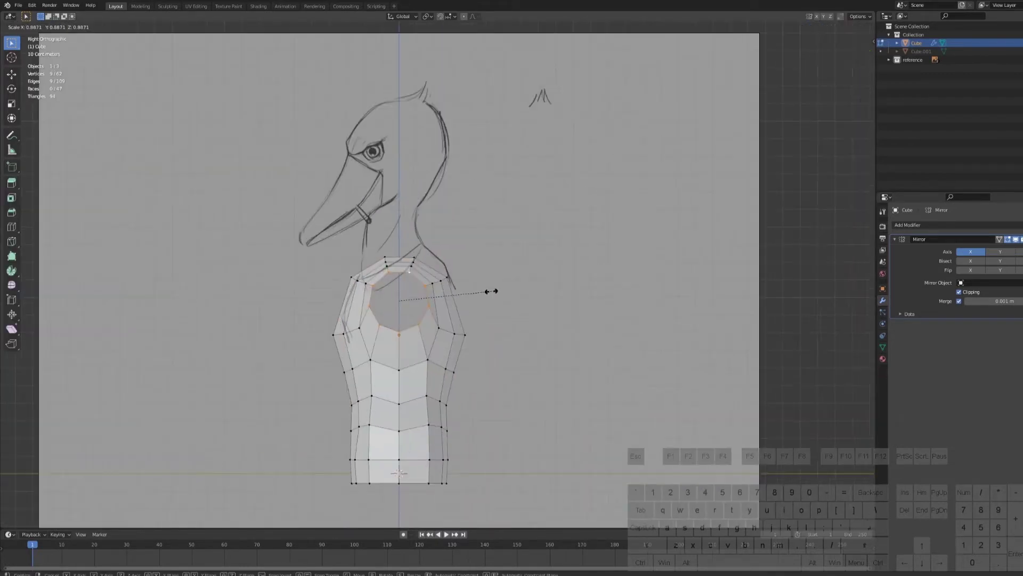
pyautogui.click(491, 291)
# - Slide the edges below the armhole upward and widen them along Y
pyautogui.press('g')
pyautogui.press('g')
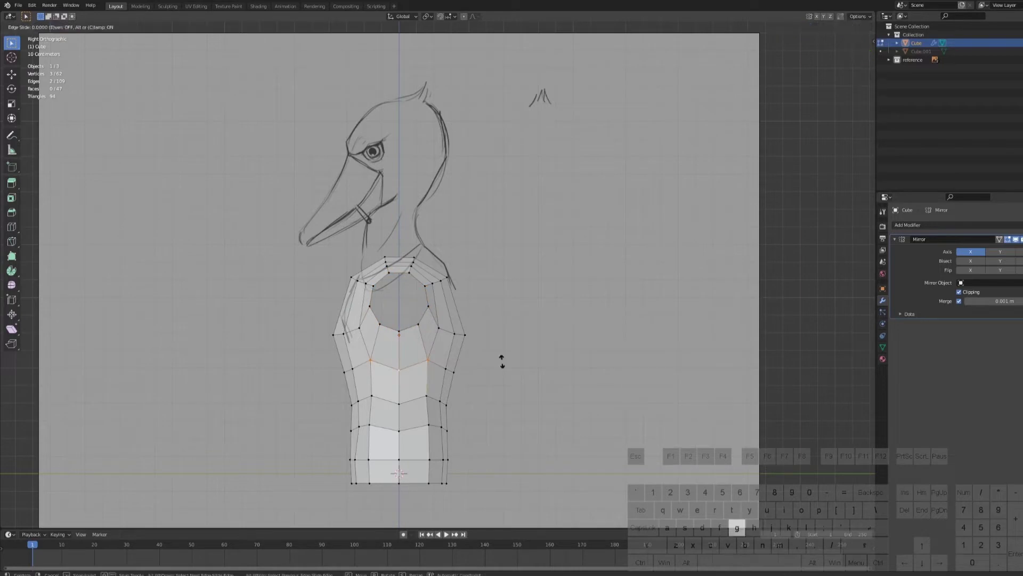
pyautogui.click(500, 354)
pyautogui.press('s')
pyautogui.press('y')
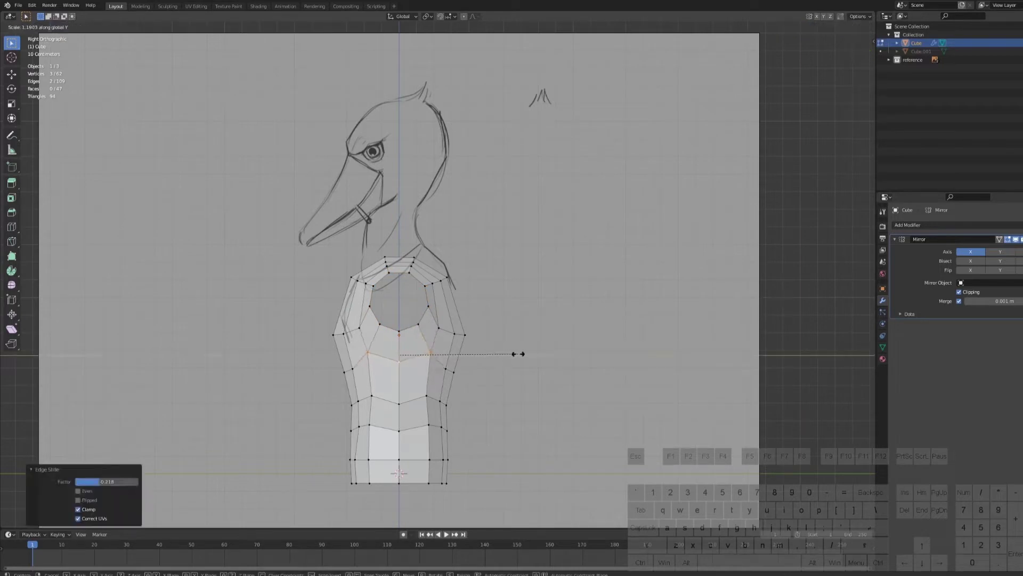
pyautogui.click(518, 354)
# - Slide the waist edge loop slightly upward along the torso's side edges
pyautogui.keyDown('shift'); pyautogui.moveTo(518, 354); pyautogui.dragTo(517, 351, button='middle'); pyautogui.keyUp('shift')
pyautogui.keyDown('alt'); pyautogui.click(429, 394); pyautogui.keyUp('alt')
pyautogui.press('g')
pyautogui.press('g')
pyautogui.click(460, 395)
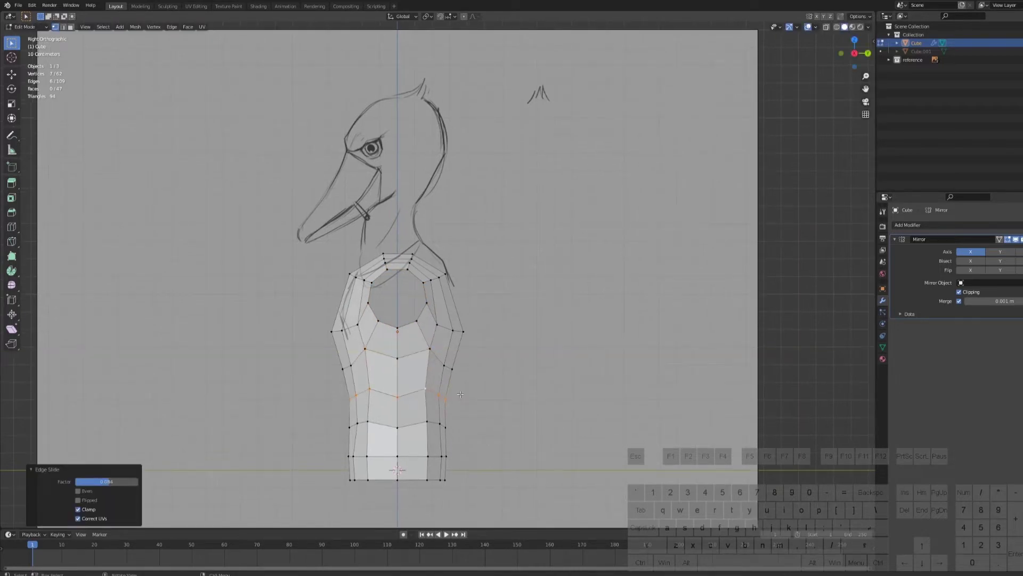
pyautogui.moveTo(554, 386); pyautogui.dragTo(586, 373, button='middle')
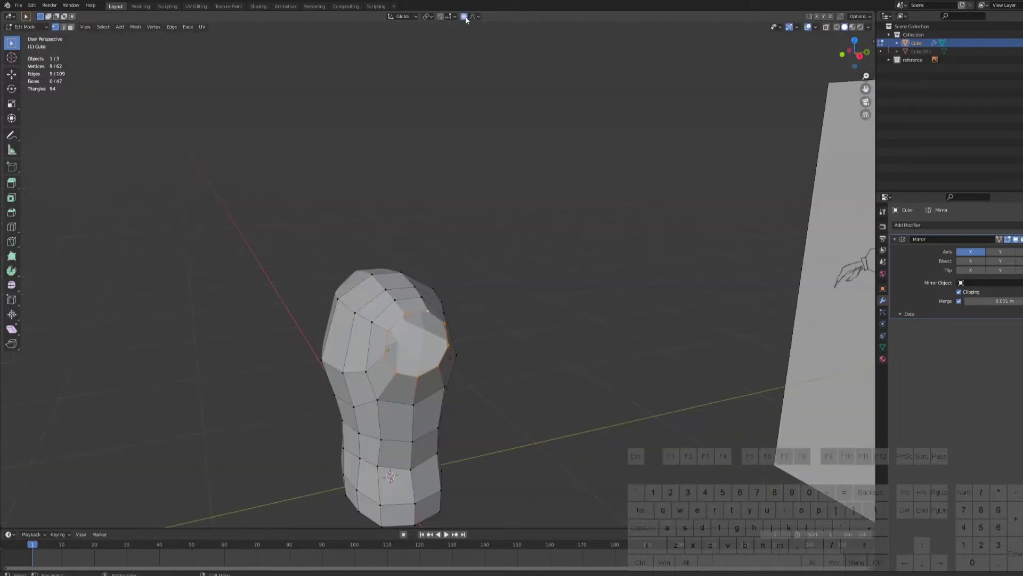
# - Shift the armhole loop backward along Y with proportional editing, and pull the rear waist edges forward along Y by about 0.03 m
pyautogui.moveTo(470, 238); pyautogui.dragTo(466, 250, button='middle')
pyautogui.press('g')
pyautogui.rightClick(465, 239)
pyautogui.press('KP_1')
pyautogui.press('KP_3')
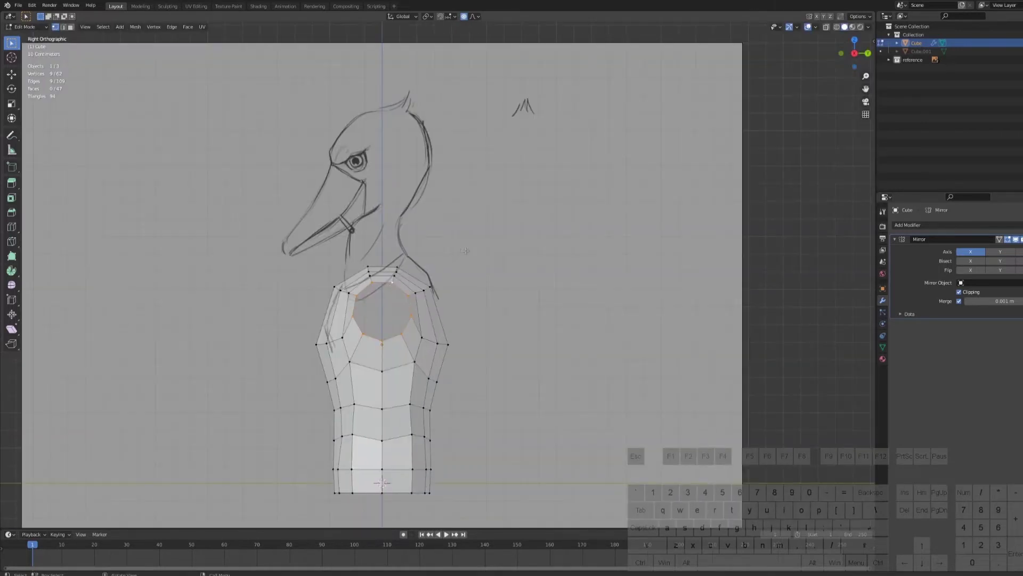
pyautogui.press('g')
pyautogui.press('y')
pyautogui.scroll(1, 469, 251)
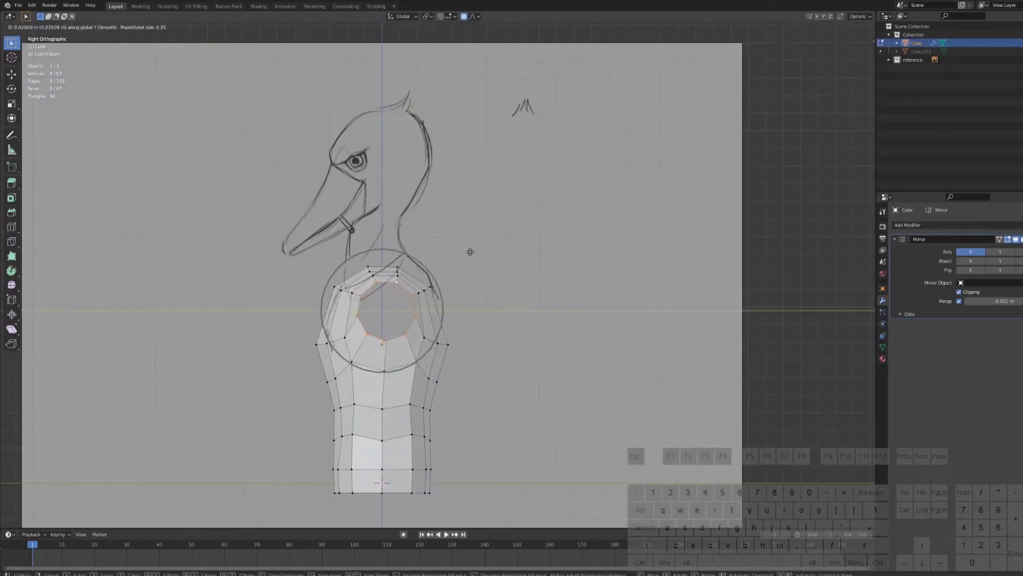
pyautogui.scroll(-1, 470, 252)
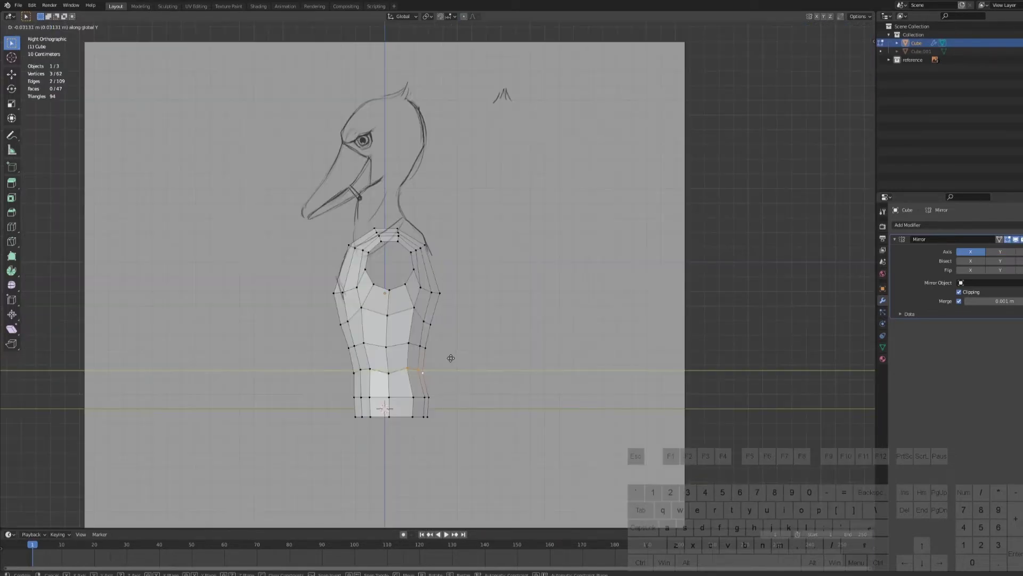
pyautogui.click(451, 358)
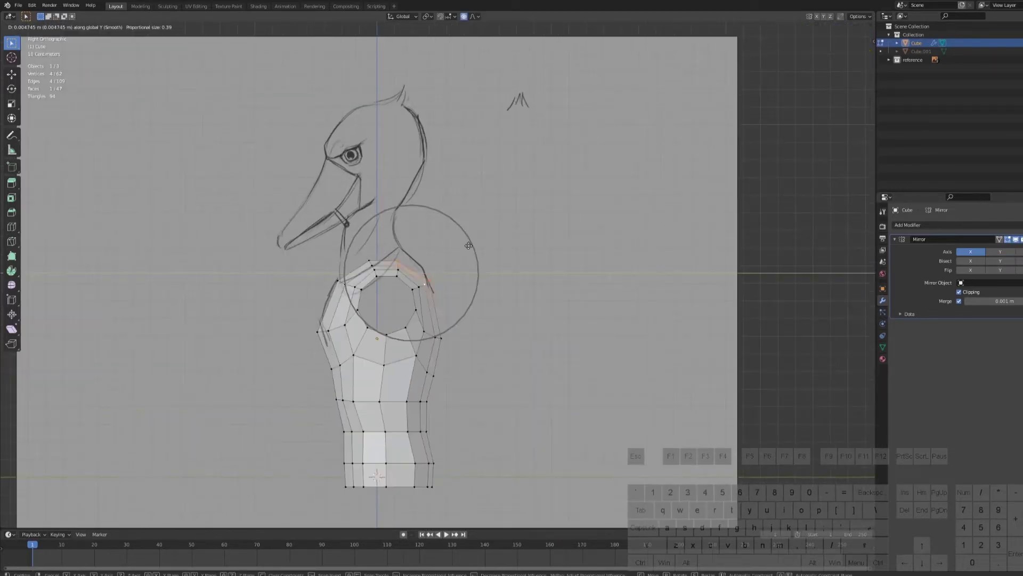
# - Adjust the rear shoulder face along Y and along Z with proportional editing, following the drawn shoulder slope
pyautogui.scroll(2, 468, 251)
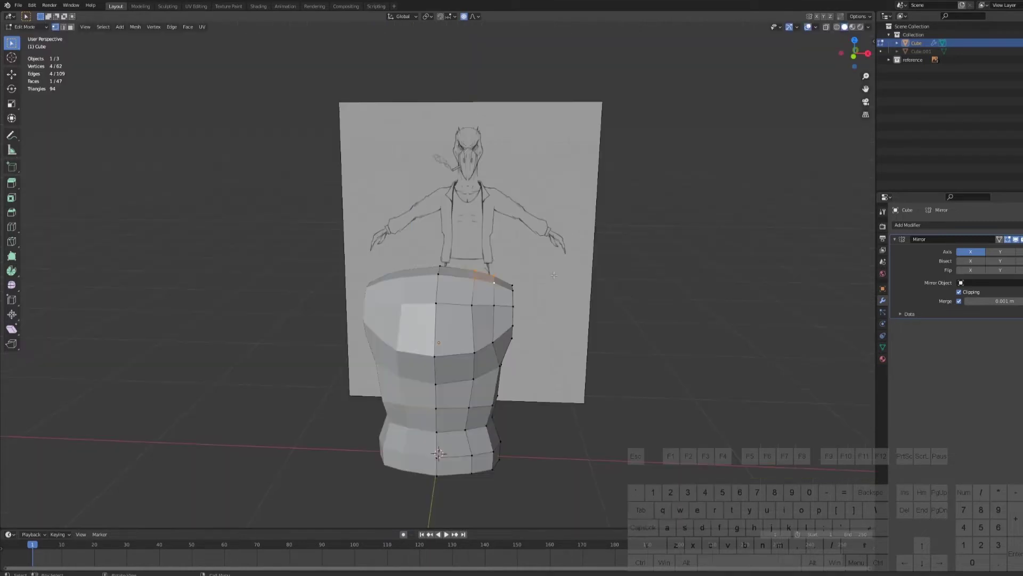
pyautogui.press('KP_1')
pyautogui.press('g')
pyautogui.press('z')
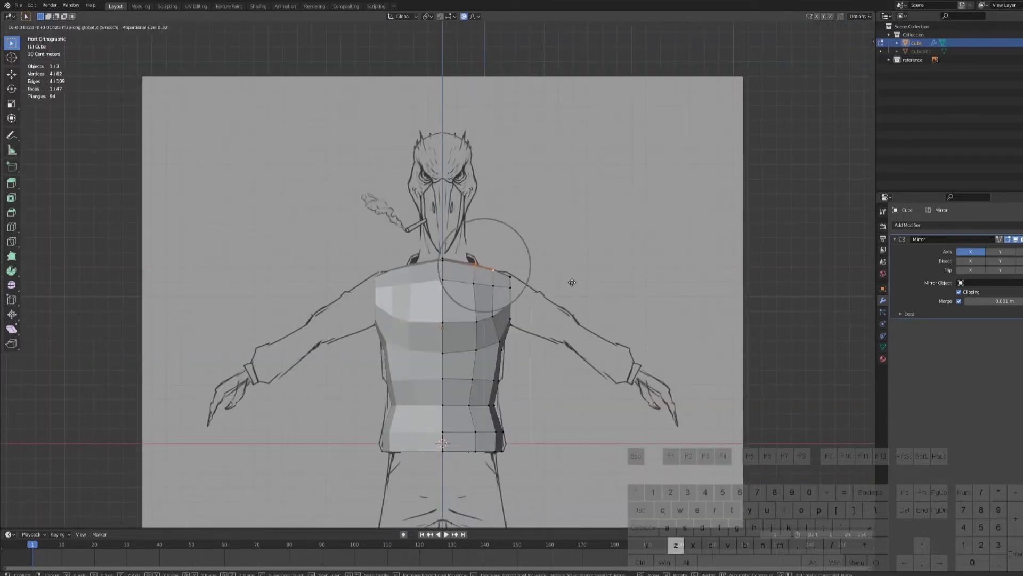
pyautogui.scroll(2, 572, 283)
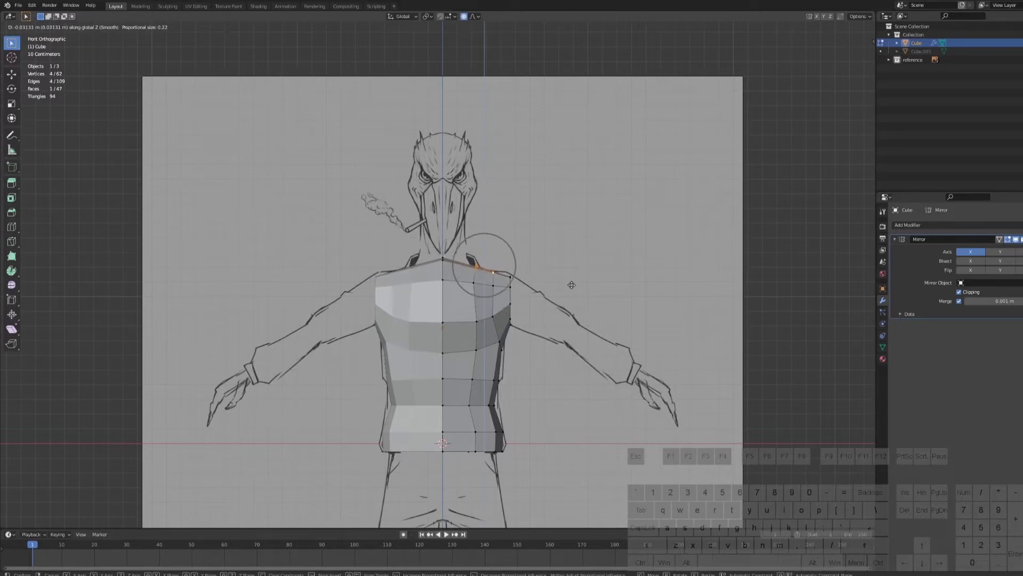
pyautogui.click(572, 284)
# - Lower the centre edge at the top of the torso along Z with proportional editing
pyautogui.moveTo(410, 252); pyautogui.dragTo(417, 267, button='middle')
pyautogui.click(443, 281)
pyautogui.keyDown('shift'); pyautogui.click(443, 274); pyautogui.keyUp('shift')
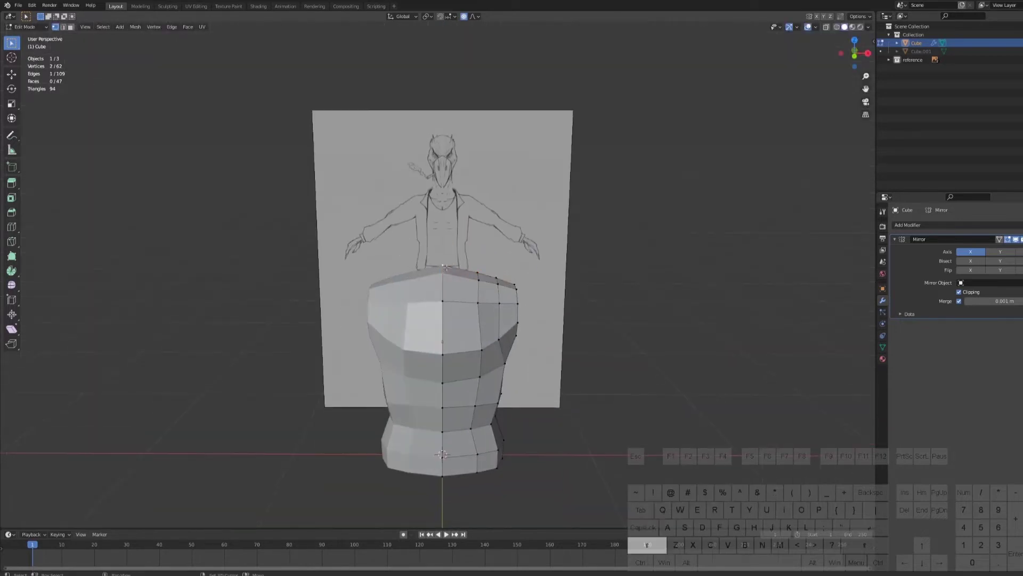
pyautogui.press('KP_1')
pyautogui.press('g')
pyautogui.press('z')
pyautogui.scroll(1, 542, 254)
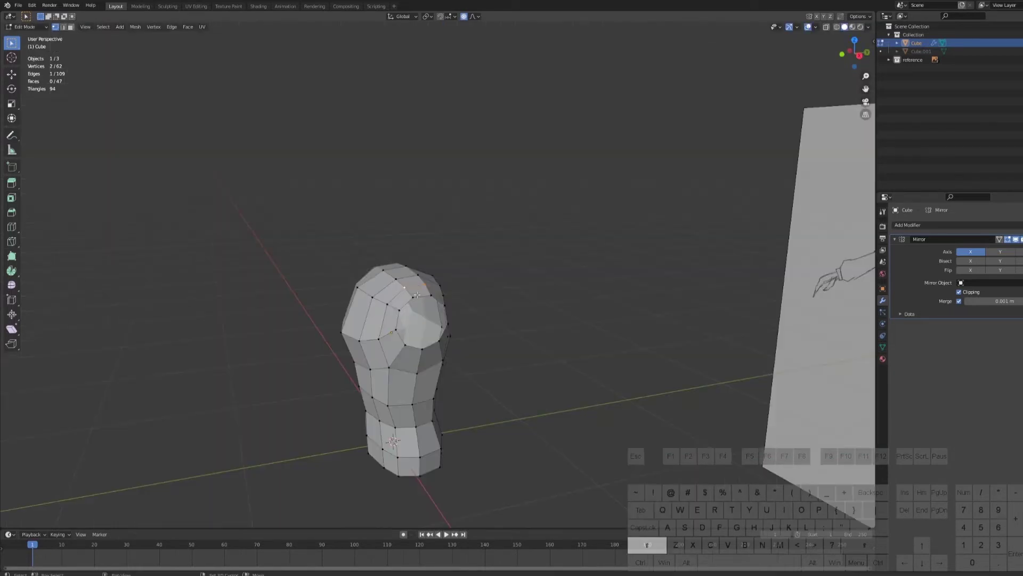
# - Raise the armhole loop and adjoining shoulder edge along Z by about 0.011 m with proportional editing
pyautogui.keyDown('alt'); pyautogui.keyDown('shift'); pyautogui.click(419, 295); pyautogui.keyUp('shift'); pyautogui.keyUp('alt')
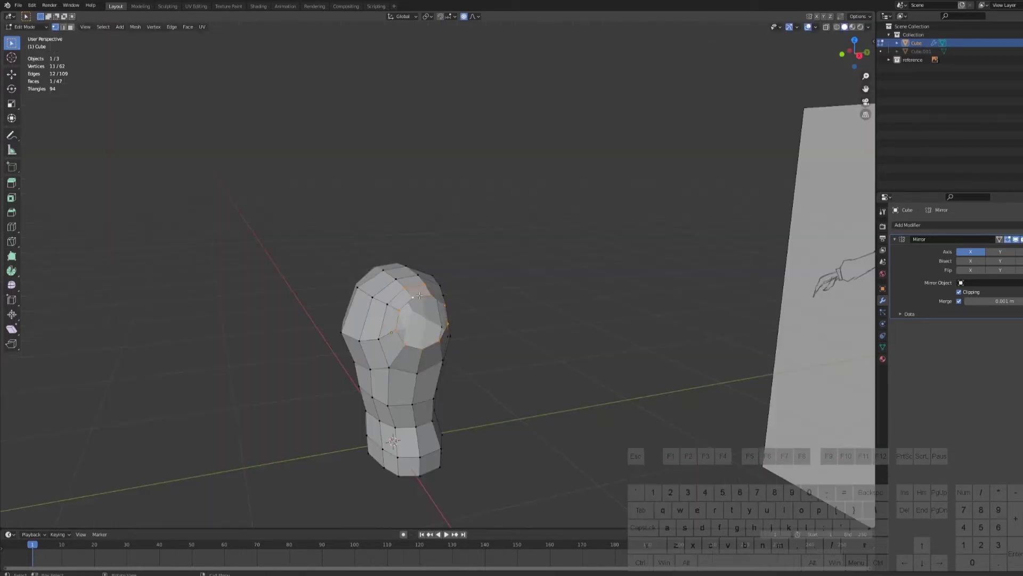
pyautogui.press('KP_1')
pyautogui.press('g')
pyautogui.press('z')
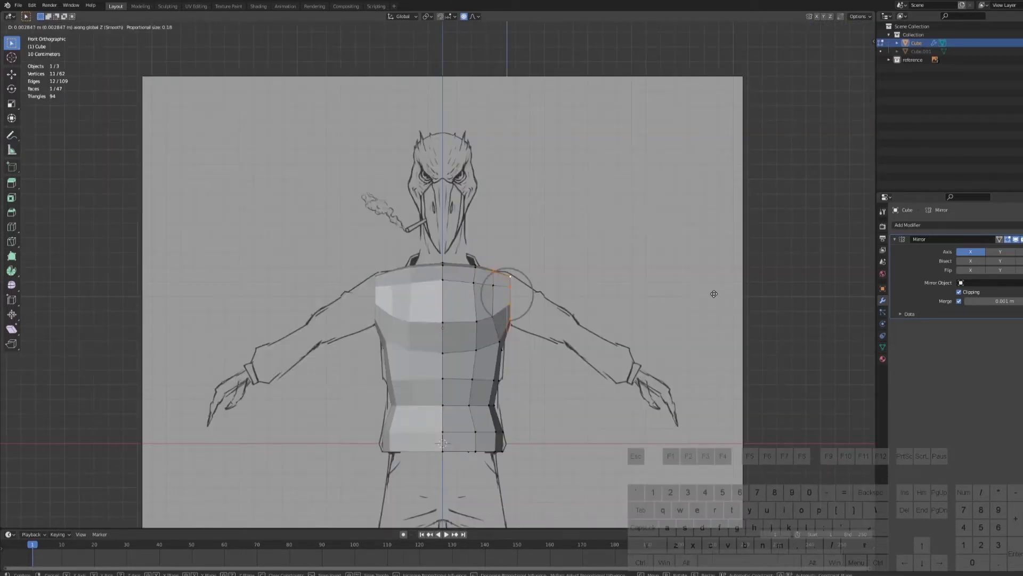
pyautogui.scroll(1, 714, 293)
pyautogui.scroll(2, 714, 292)
pyautogui.click(715, 292)
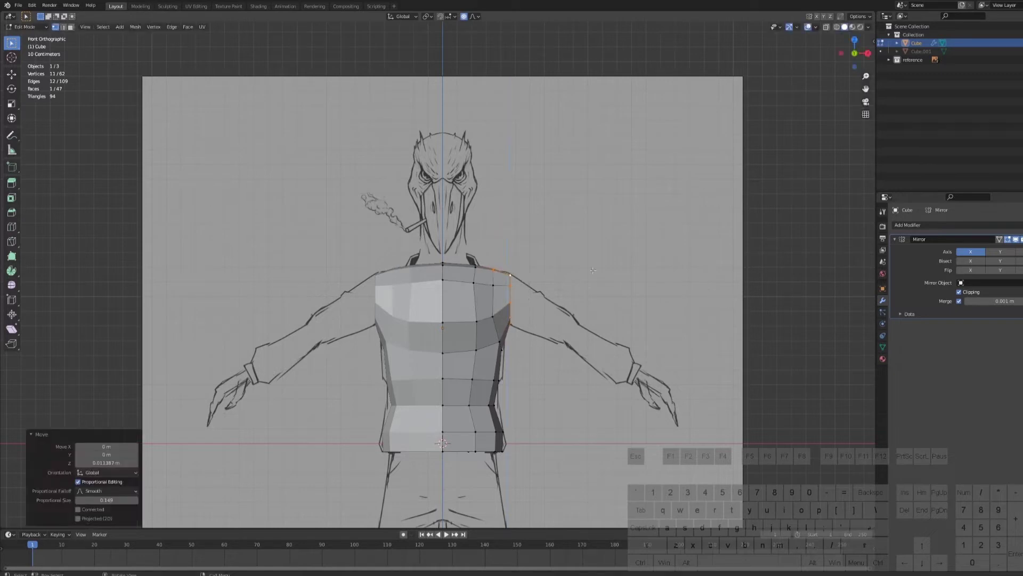
# - Slide the horizontal edge across the upper back and reposition it in side view
pyautogui.moveTo(714, 293); pyautogui.dragTo(661, 307, button='middle')
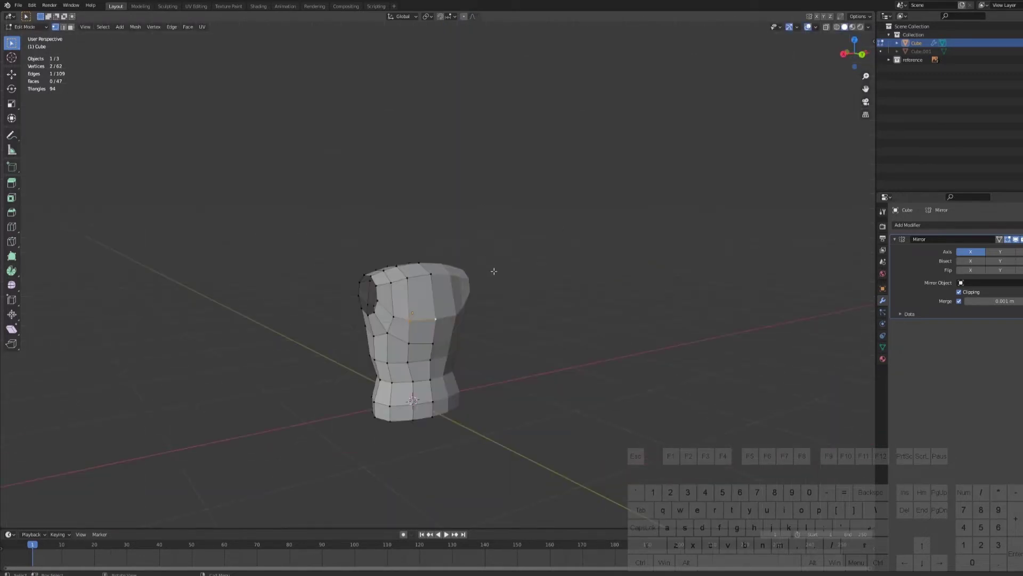
pyautogui.press('g')
pyautogui.press('g')
pyautogui.click(494, 268)
pyautogui.moveTo(494, 268); pyautogui.dragTo(463, 278, button='middle')
pyautogui.press('KP_3')
pyautogui.press('g')
pyautogui.click(530, 255)
# - Slide the individual vertices beside the centre line on the chest and neck opening along their edges
pyautogui.press('g')
pyautogui.press('g')
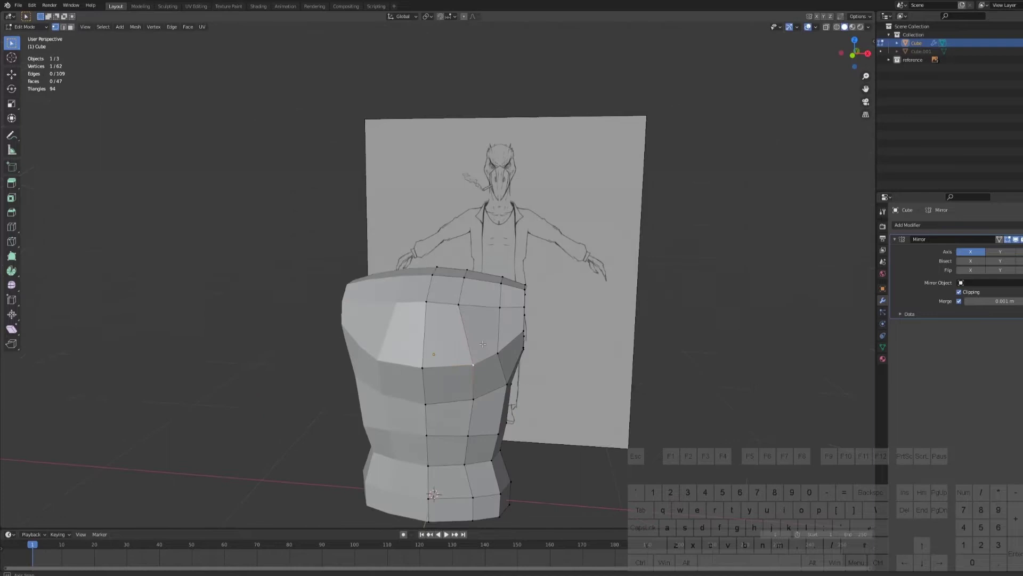
pyautogui.press('g')
pyautogui.press('g')
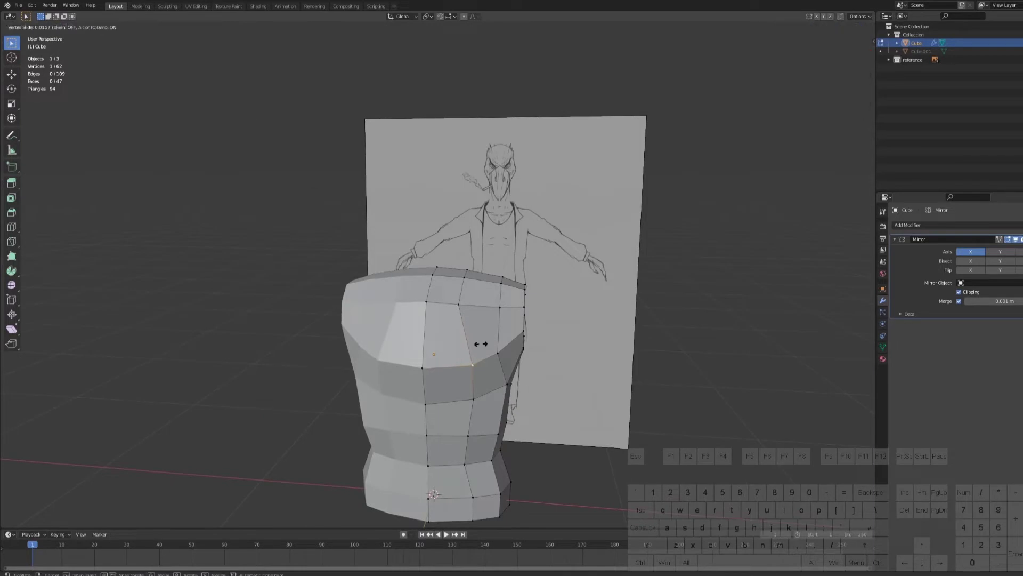
pyautogui.moveTo(475, 344); pyautogui.dragTo(494, 316, button='middle')
pyautogui.click(499, 317)
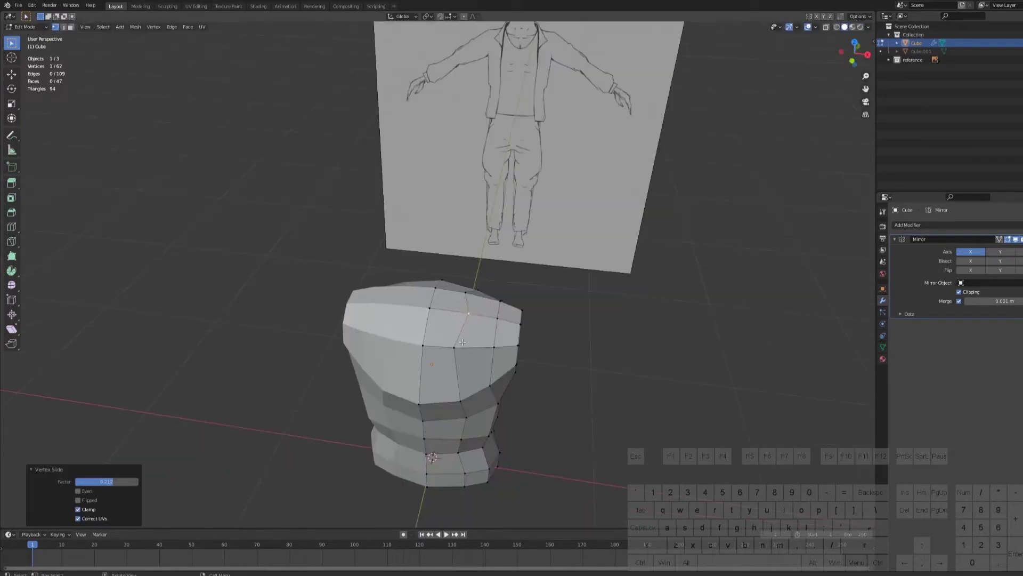
pyautogui.click(454, 347)
pyautogui.press('g')
pyautogui.press('g')
pyautogui.click(292, 169)
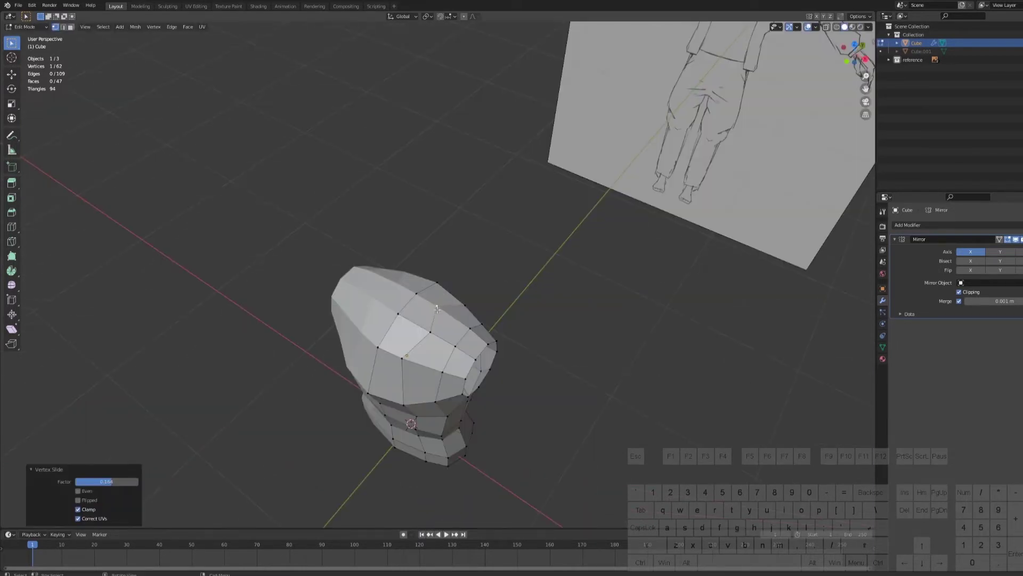
pyautogui.moveTo(292, 169); pyautogui.dragTo(270, 127, button='middle')
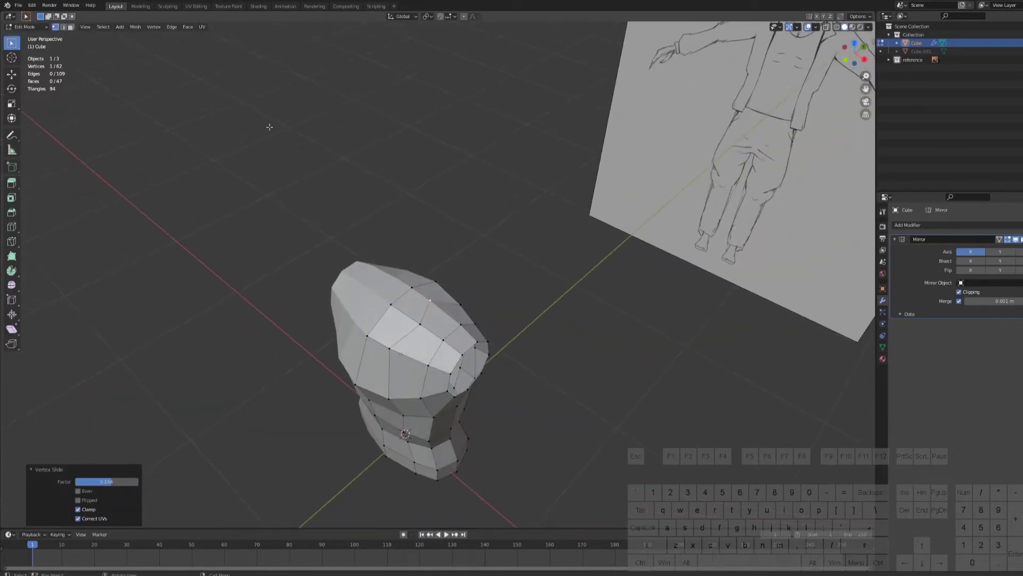
# - Extrude the faces at the top centre of the torso by about 0.12 m to start the neck, and scale them down
pyautogui.keyDown('ctrl'); pyautogui.click(70, 27); pyautogui.keyUp('ctrl')
pyautogui.press('KP_3')
pyautogui.press('e')
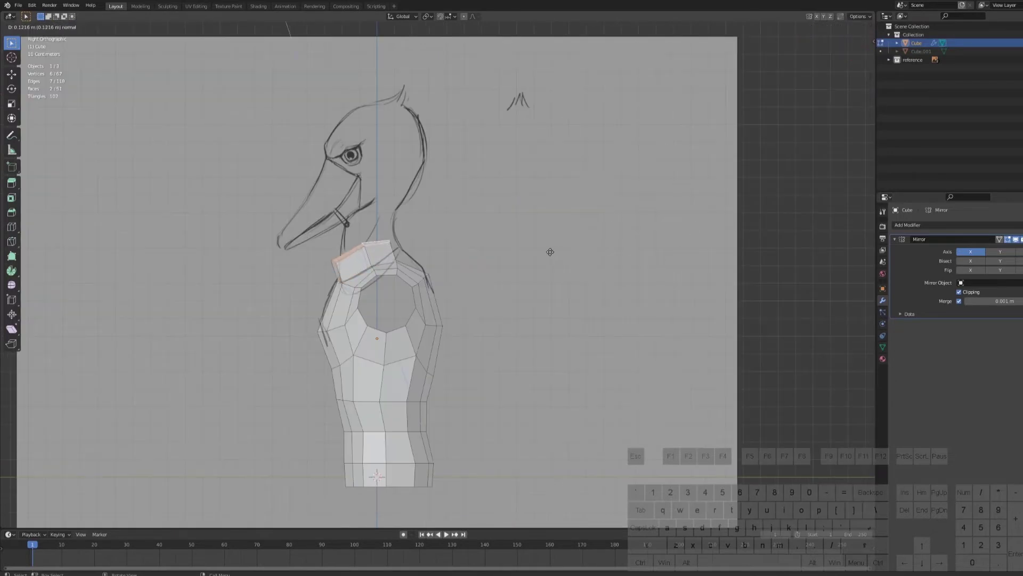
pyautogui.click(549, 246)
pyautogui.press('s')
pyautogui.click(508, 240)
pyautogui.moveTo(509, 241); pyautogui.dragTo(608, 264, button='middle')
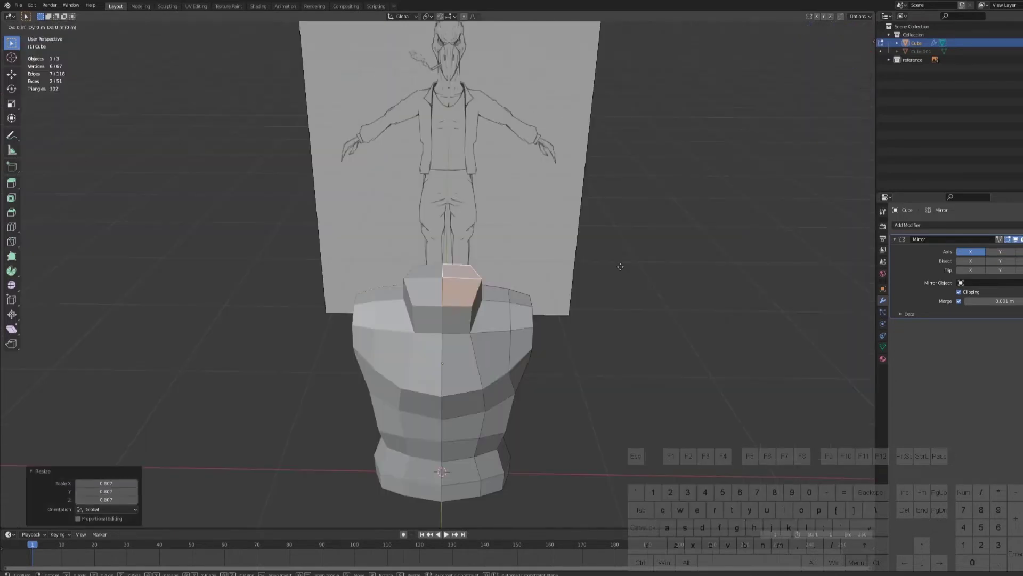
# - Move the neck's side faces inward along X by about 0.028 m
pyautogui.press('g')
pyautogui.press('x')
pyautogui.press('KP_1')
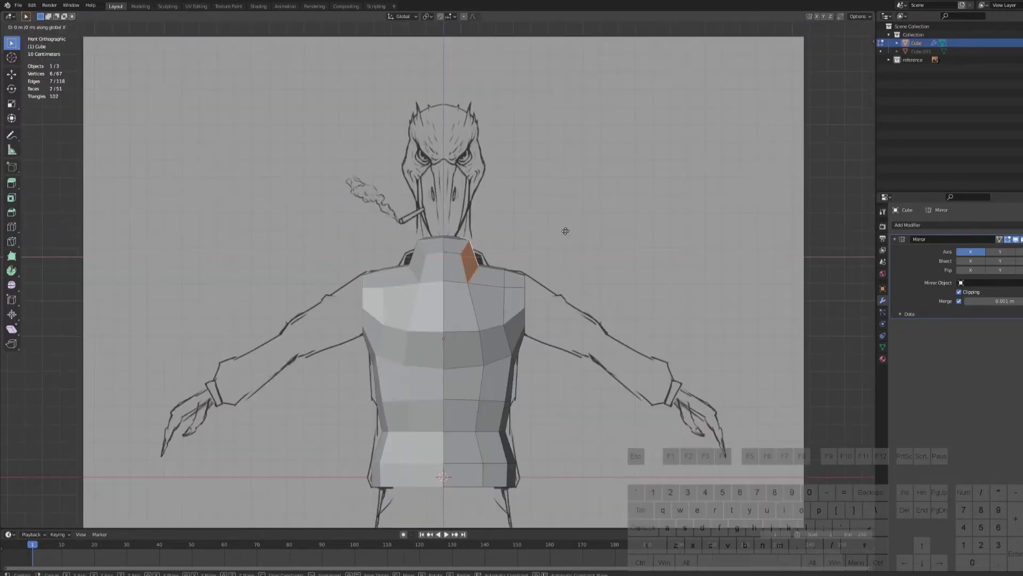
pyautogui.click(561, 231)
pyautogui.moveTo(561, 231); pyautogui.dragTo(549, 269, button='middle')
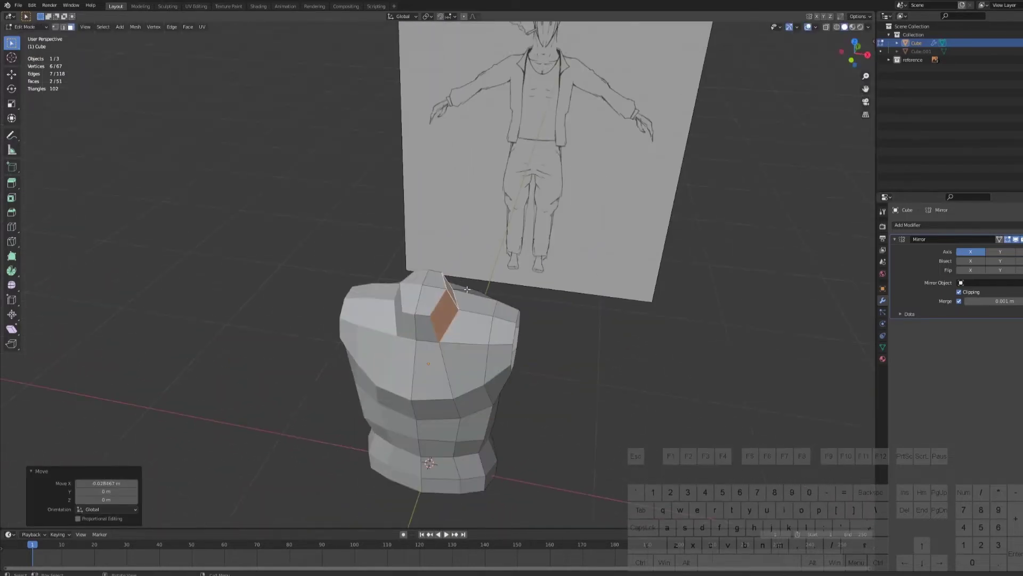
# - Move the rear top face of the neck about 0.028 m along Y in side view
pyautogui.click(430, 299)
pyautogui.keyDown('shift'); pyautogui.click(429, 280); pyautogui.keyUp('shift')
pyautogui.moveTo(461, 250); pyautogui.dragTo(377, 262, button='middle')
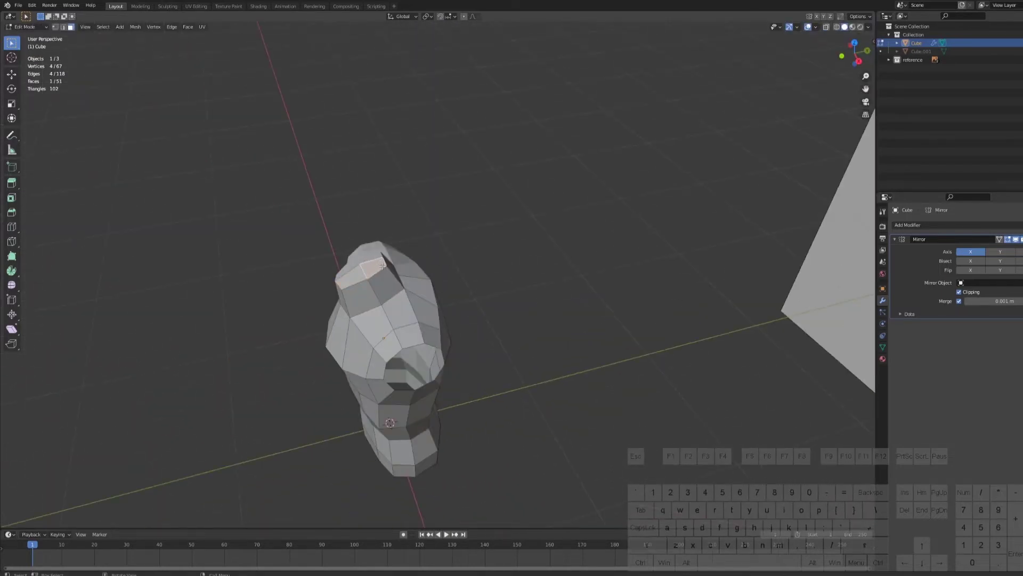
pyautogui.press('KP_3')
pyautogui.press('g')
pyautogui.press('y')
pyautogui.click(537, 232)
# - Narrow the front top face of the neck by scaling it along Y to about 0.86
pyautogui.moveTo(315, 241); pyautogui.dragTo(352, 252, button='middle')
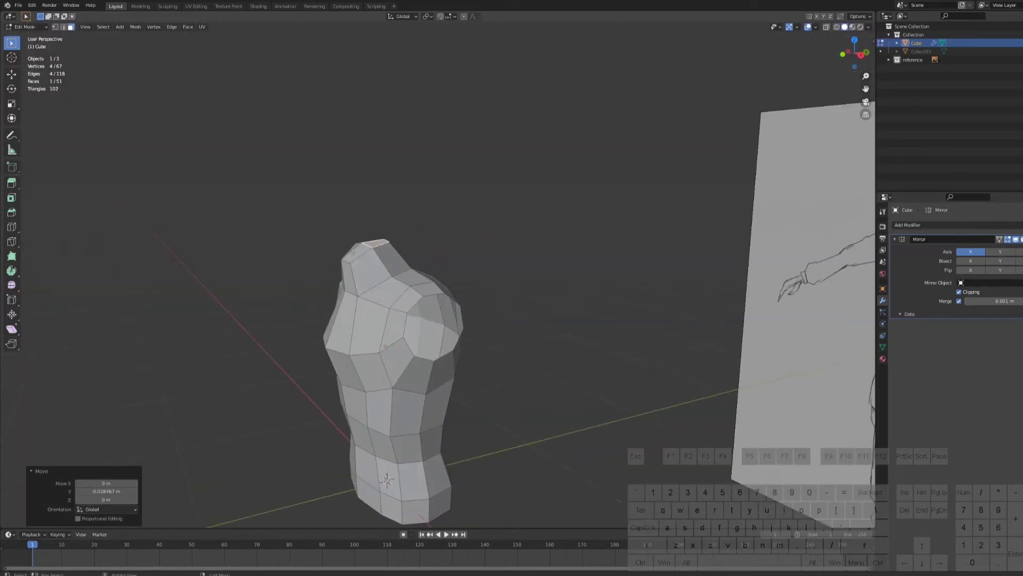
pyautogui.click(353, 252)
pyautogui.press('s')
pyautogui.press('y')
pyautogui.click(395, 248)
# - Scale both top faces of the neck up uniformly to about 1.05 and move them about 0.009 m along X
pyautogui.keyDown('shift'); pyautogui.click(375, 243); pyautogui.keyUp('shift')
pyautogui.press('KP_1')
pyautogui.press('s')
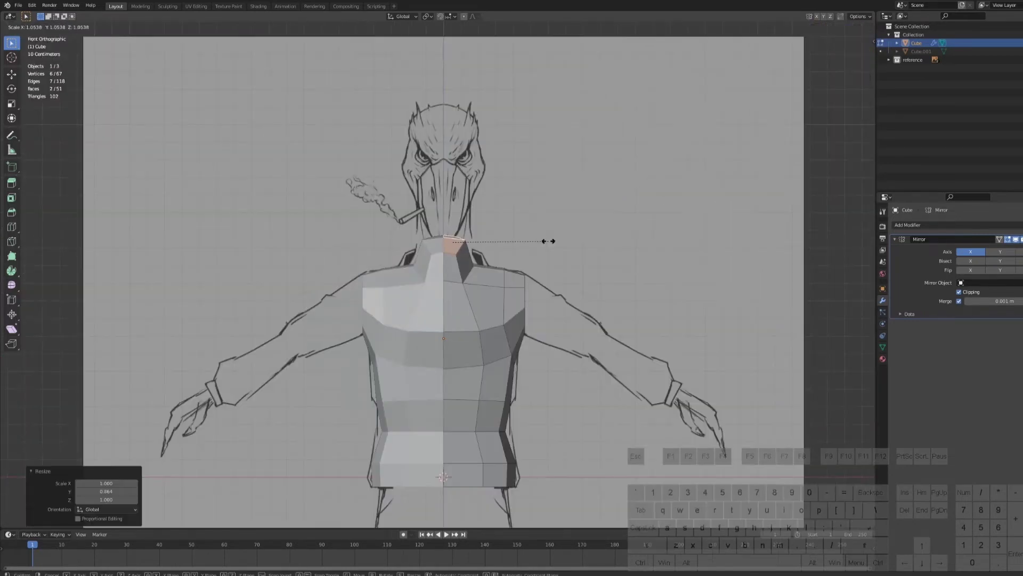
pyautogui.click(548, 241)
pyautogui.moveTo(548, 241); pyautogui.dragTo(551, 240, button='middle')
pyautogui.press('KP_1')
pyautogui.press('g')
pyautogui.press('x')
pyautogui.click(555, 240)
# - Extrude the neck's top faces upward by about 0.1 m and align them with the drawn neck in side view
pyautogui.press('KP_3')
pyautogui.press('e')
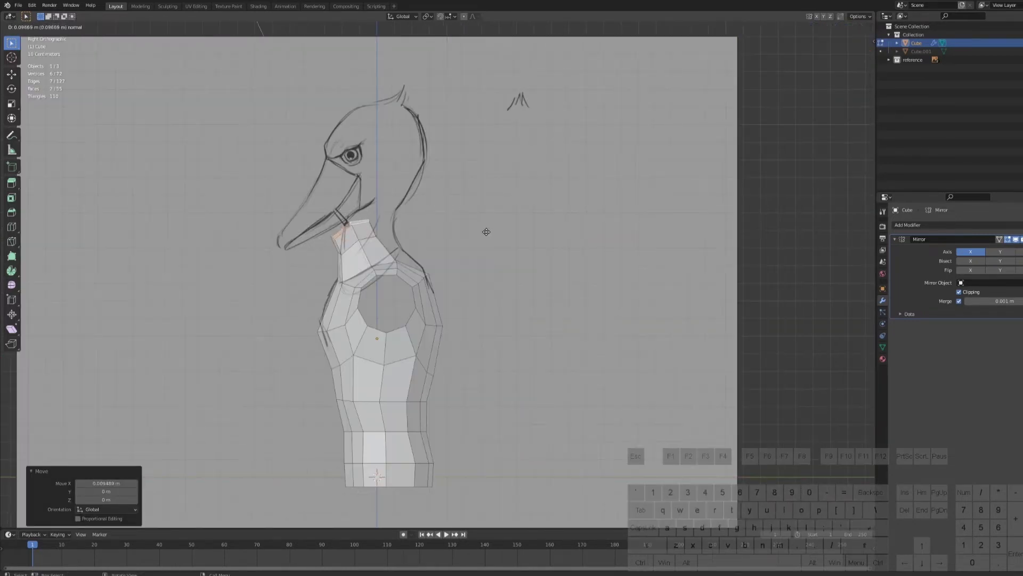
pyautogui.click(486, 232)
pyautogui.press('g')
pyautogui.click(493, 228)
# - Rotate the middle edge loop of the neck and shift it about 0.014 m along Y and 0.007 m along Z
pyautogui.press('1')
pyautogui.press('r')
pyautogui.click(499, 266)
pyautogui.press('g')
pyautogui.click(497, 269)
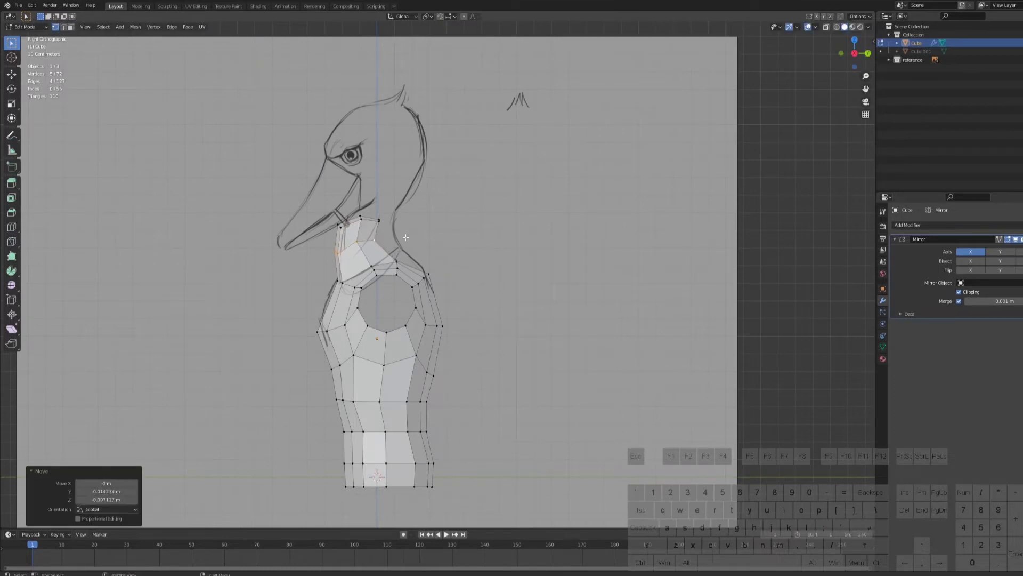
# - Move the entire mesh about 0.028 m along Y to match the side reference, and clear the selection
pyautogui.press('a')
pyautogui.press('g')
pyautogui.press('y')
pyautogui.click(504, 259)
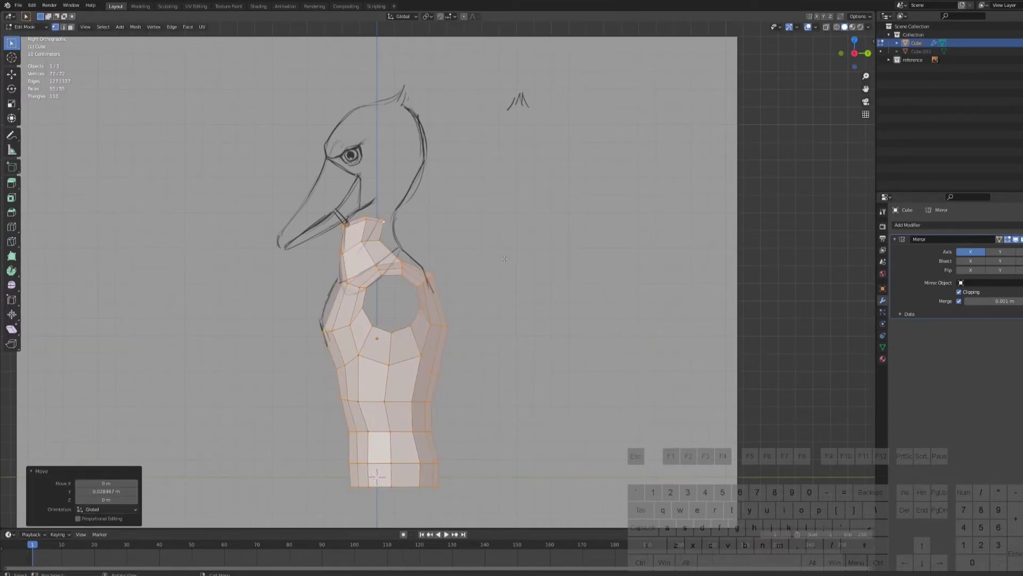
pyautogui.hotkey('alt', 'a')
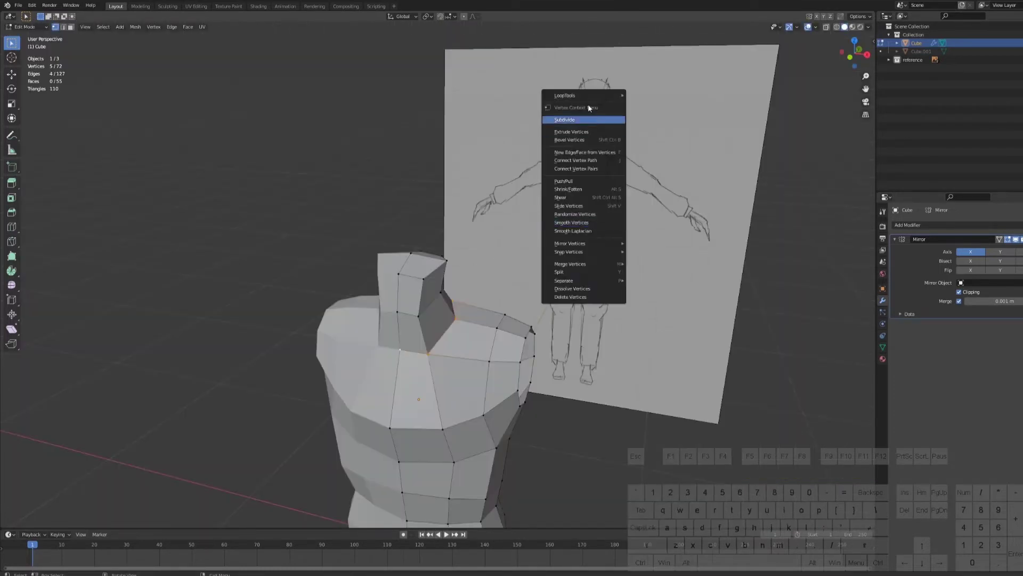
# - Make the edge loop at the neck's base circular with LoopTools Circle and adjust its angle to about 0.03°
pyautogui.moveTo(592, 96)
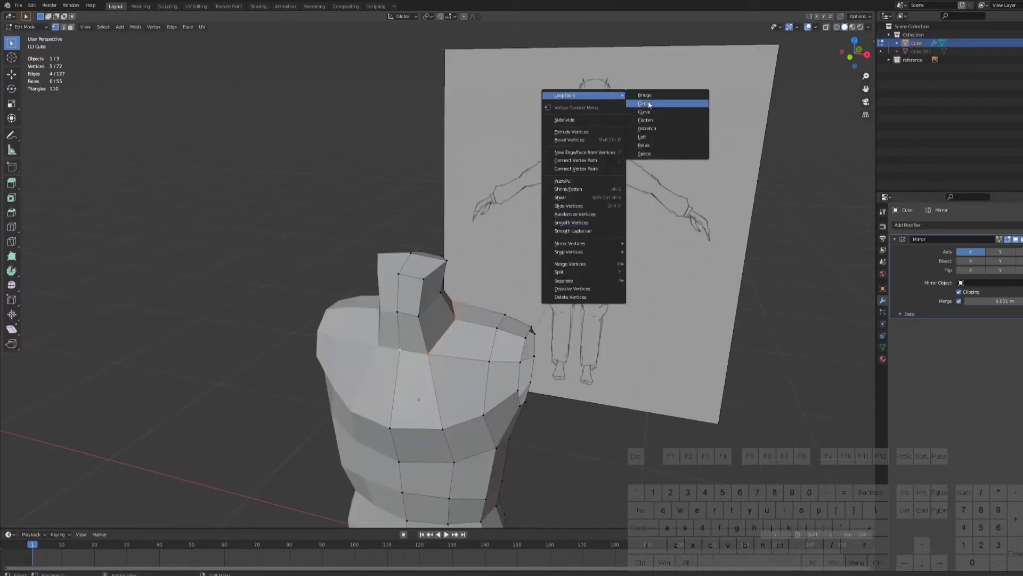
pyautogui.click(662, 105)
pyautogui.moveTo(556, 203); pyautogui.dragTo(541, 234, button='middle')
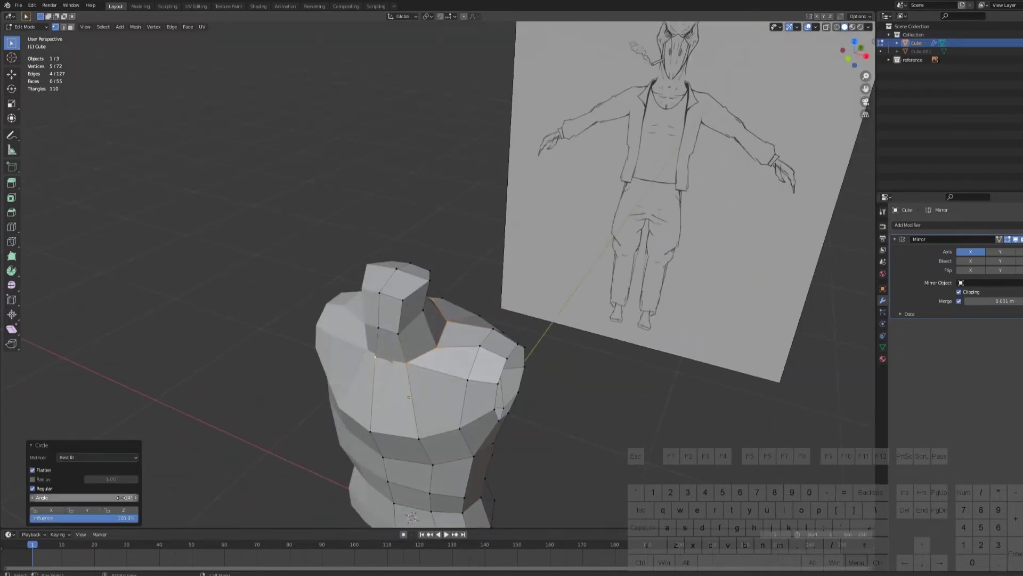
pyautogui.moveTo(175, 458); pyautogui.dragTo(197, 398, button='middle')
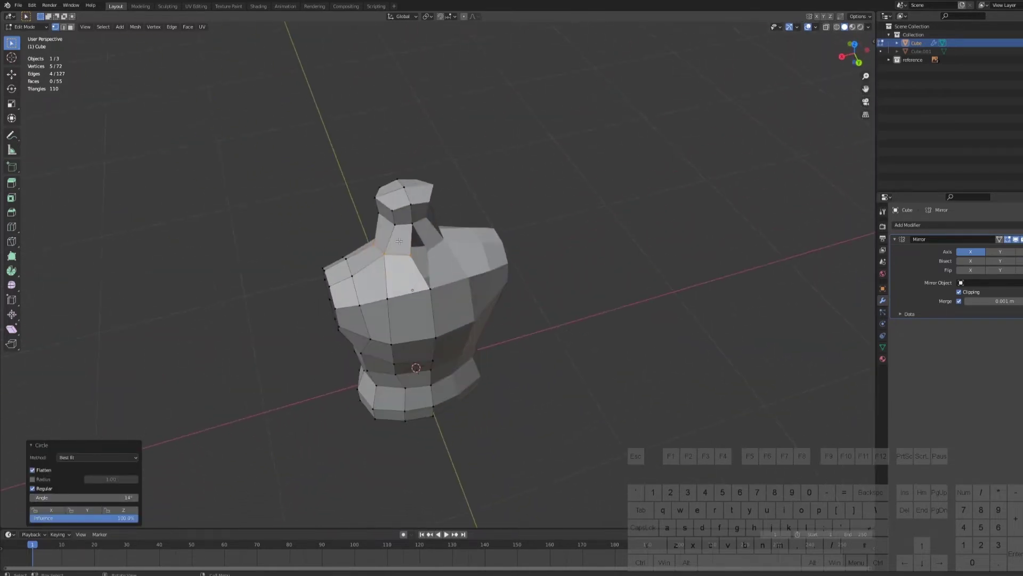
pyautogui.moveTo(399, 241); pyautogui.dragTo(455, 252, button='middle')
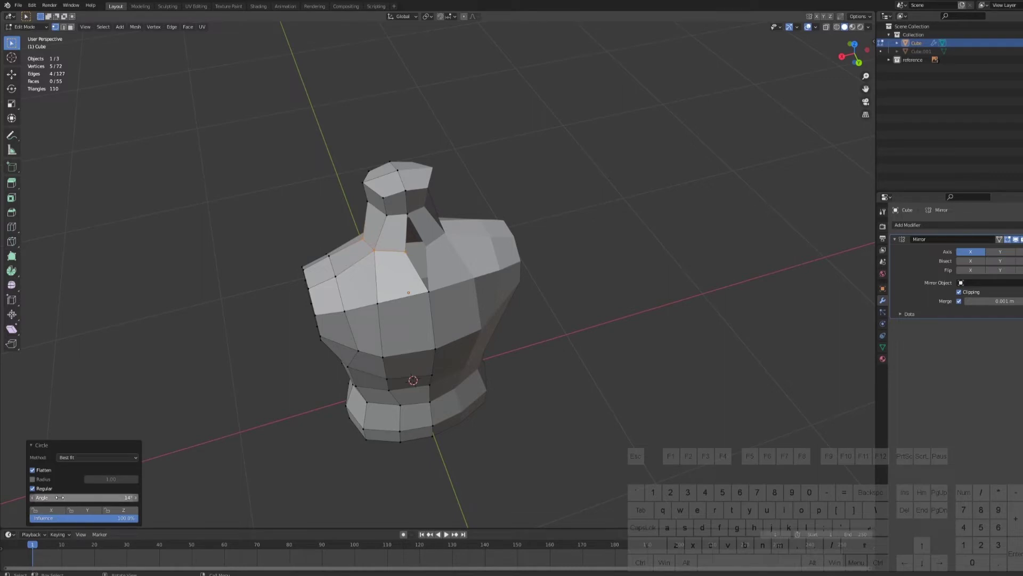
pyautogui.moveTo(80, 497); pyautogui.dragTo(68, 497)
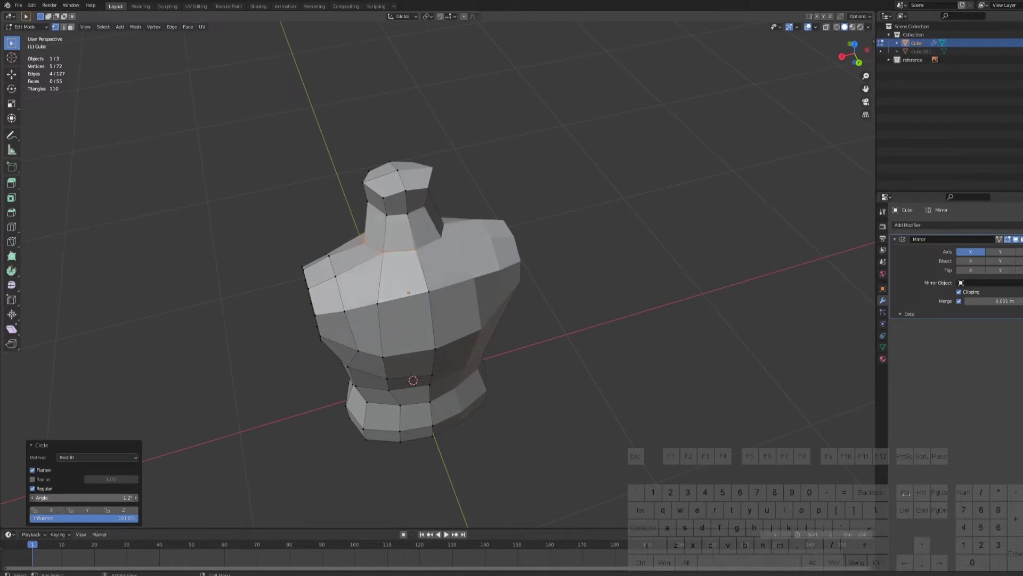
# - Make the neck's middle edge loop circular with LoopTools Circle
pyautogui.keyDown('alt'); pyautogui.click(393, 215); pyautogui.keyUp('alt')
pyautogui.moveTo(395, 215); pyautogui.dragTo(550, 187, button='middle')
pyautogui.rightClick(551, 187)
pyautogui.moveTo(554, 186)
pyautogui.click(619, 195)
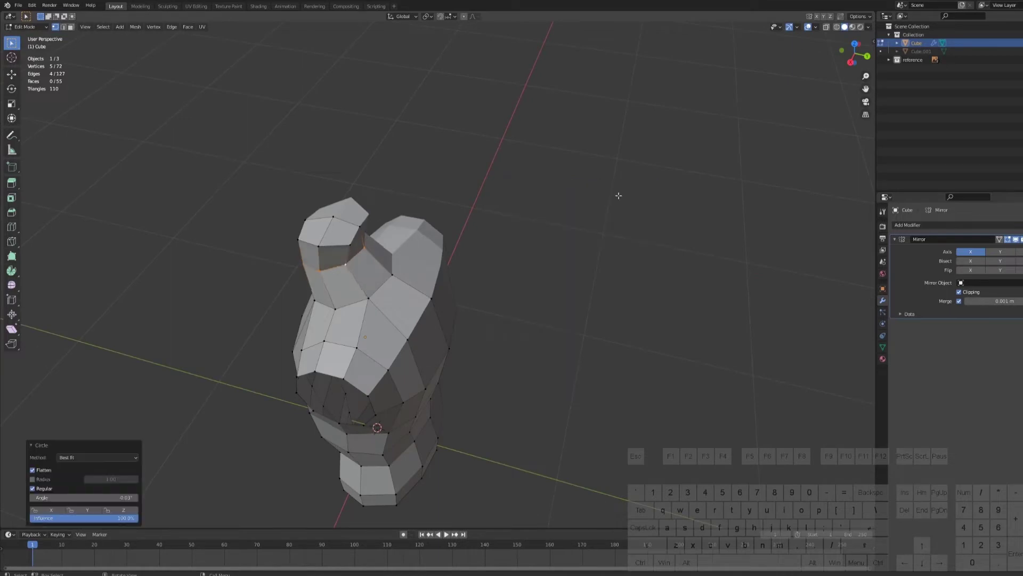
pyautogui.moveTo(446, 323); pyautogui.dragTo(512, 323, button='middle')
# - Delete the centre vertex of the neck's top cap and make the open top loop circular with LoopTools Circle
pyautogui.click(351, 267)
pyautogui.press('x')
pyautogui.click(351, 267)
pyautogui.keyDown('alt'); pyautogui.click(349, 302); pyautogui.keyUp('alt')
pyautogui.moveTo(403, 283); pyautogui.dragTo(407, 265, button='middle')
pyautogui.rightClick(407, 265)
pyautogui.click(489, 273)
pyautogui.moveTo(490, 273); pyautogui.dragTo(438, 293, button='middle')
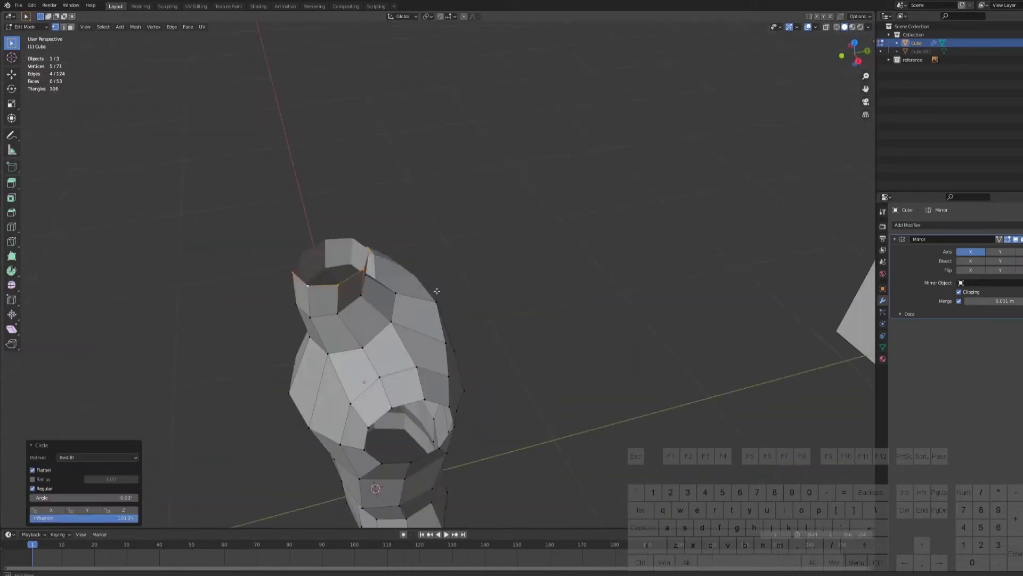
# - Expand the selection over the whole neck, move it about 0.034 m along Y and 0.020 m along Z, and rotate it slightly in side view
pyautogui.press('ctrl+KP_Add')
pyautogui.press('ctrl+KP_Add')
pyautogui.press('KP_3')
pyautogui.press('g')
pyautogui.click(466, 243)
pyautogui.press('r')
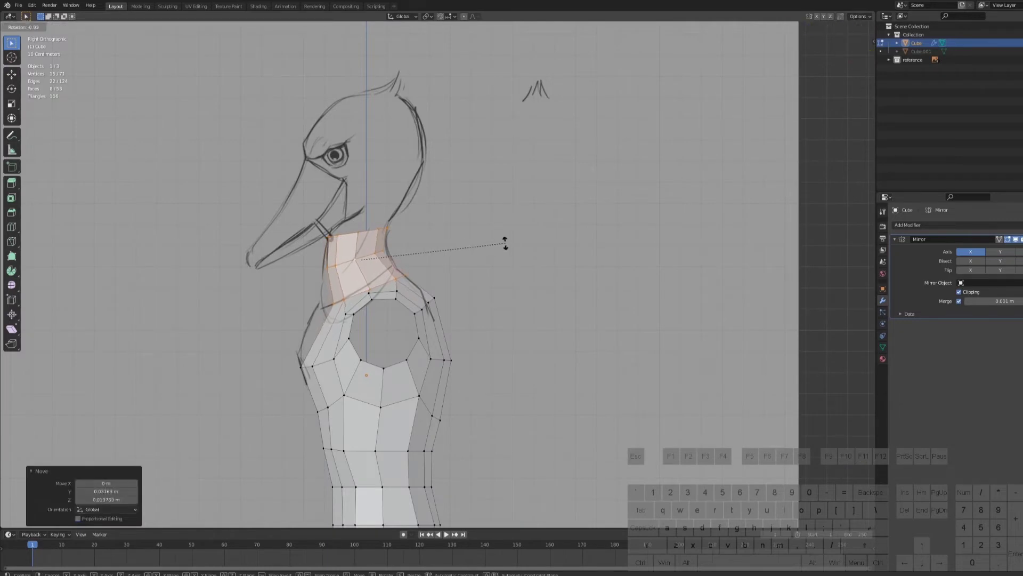
pyautogui.click(507, 248)
# - Slide the front vertex at the neck's base along its edge
pyautogui.moveTo(373, 277); pyautogui.dragTo(469, 298, button='middle')
pyautogui.click(357, 310)
pyautogui.press('g')
pyautogui.press('g')
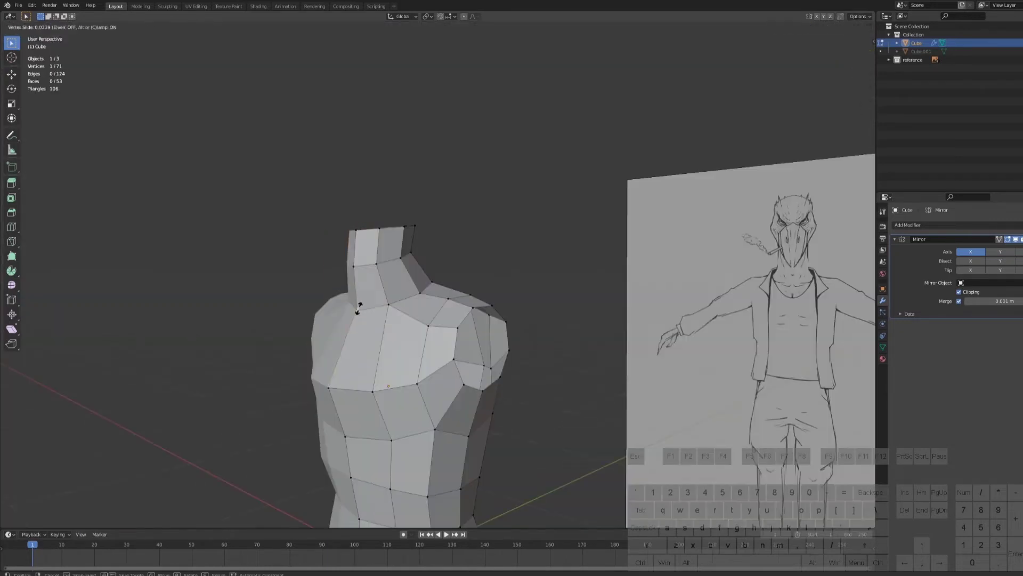
pyautogui.click(359, 303)
pyautogui.hotkey('shift', 'v')
# - Move the edge at the back of the neck's middle loop to follow the drawn outline in side view
pyautogui.moveTo(444, 323); pyautogui.dragTo(336, 251, button='middle')
pyautogui.keyDown('shift'); pyautogui.click(406, 252); pyautogui.keyUp('shift')
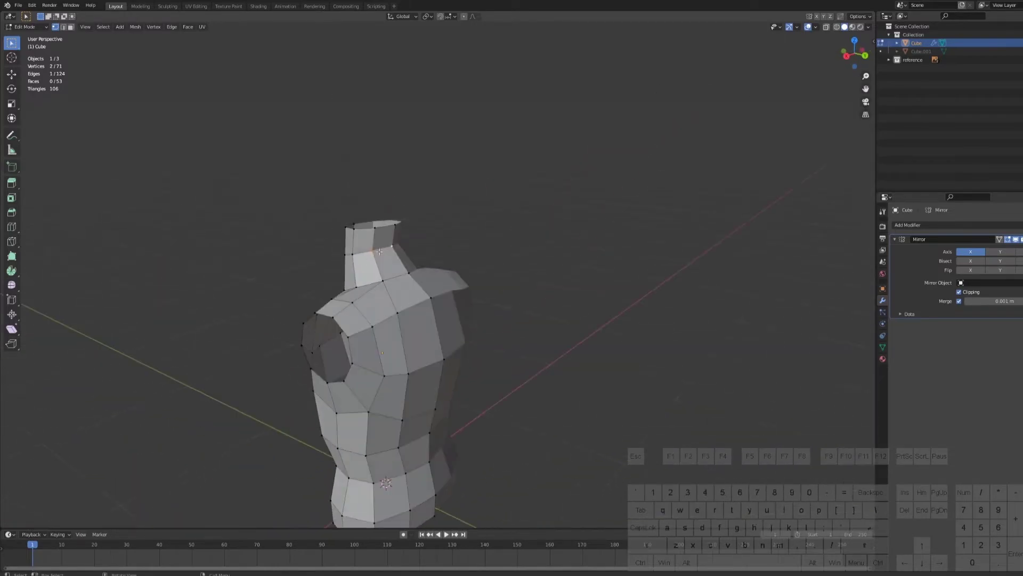
pyautogui.press('KP_1')
pyautogui.press('KP_3')
pyautogui.moveTo(457, 241)
pyautogui.mouseDown(button='middle')
pyautogui.moveTo(480, 260)
pyautogui.moveTo(464, 255)
pyautogui.mouseUp(button='middle')
pyautogui.press('KP_3')
pyautogui.press('g')
pyautogui.click(474, 256)
# - Smooth the two back vertices of the neck's middle loop and move them about 0.008 m along Y and 0.006 m along Z
pyautogui.click(376, 249)
pyautogui.keyDown('shift'); pyautogui.click(387, 249); pyautogui.keyUp('shift')
pyautogui.rightClick(445, 251)
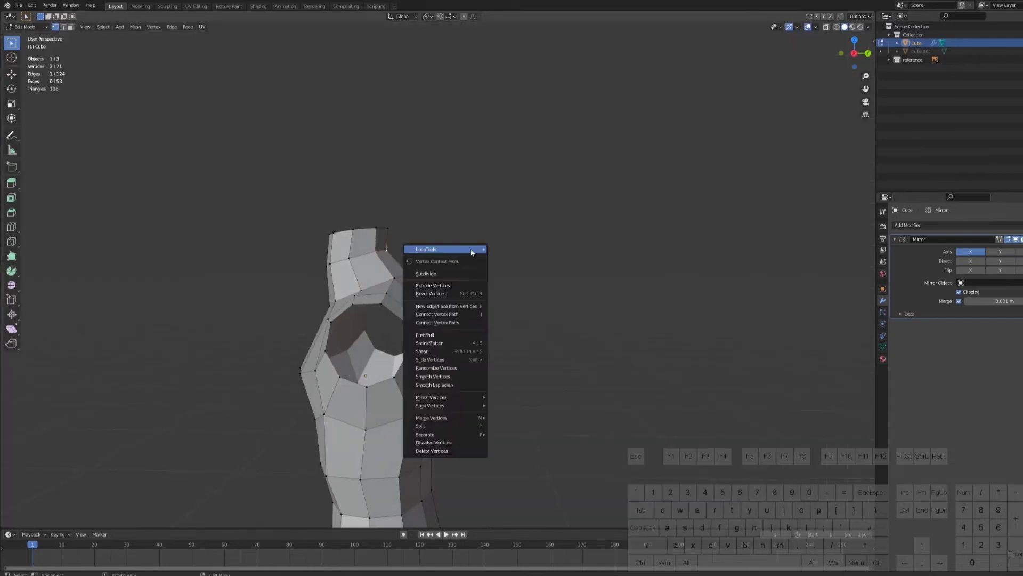
pyautogui.click(457, 376)
pyautogui.press('KP_3')
pyautogui.press('g')
pyautogui.click(382, 290)
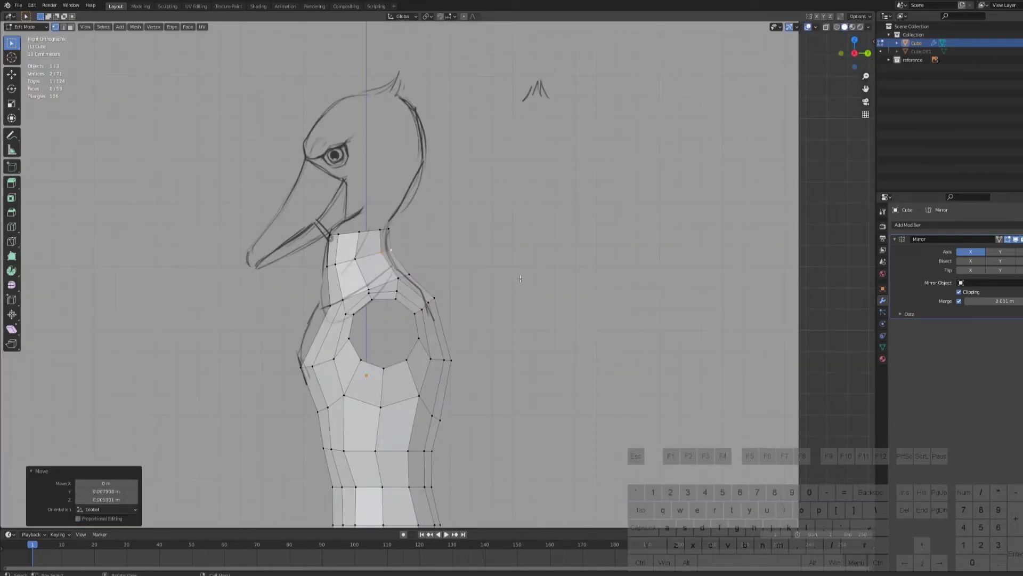
# - Extrude the armhole loop about 0.48 m along X and down to the drawn elbow, and rotate it to the arm's direction
pyautogui.moveTo(382, 290); pyautogui.dragTo(438, 301, button='middle')
pyautogui.keyDown('alt'); pyautogui.click(372, 310); pyautogui.keyUp('alt')
pyautogui.press('KP_1')
pyautogui.scroll(2, 457, 246)
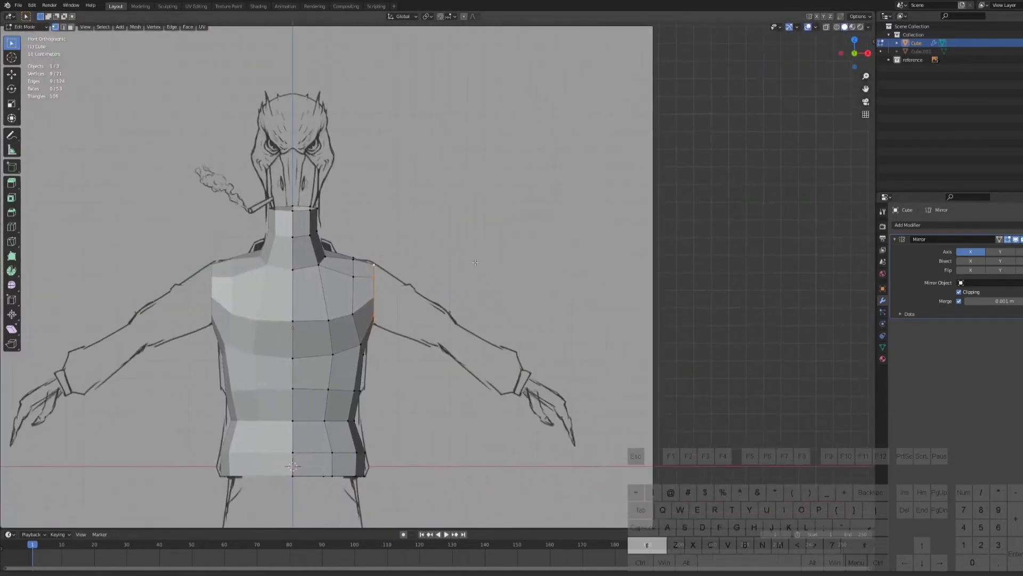
pyautogui.press('e')
pyautogui.click(528, 286)
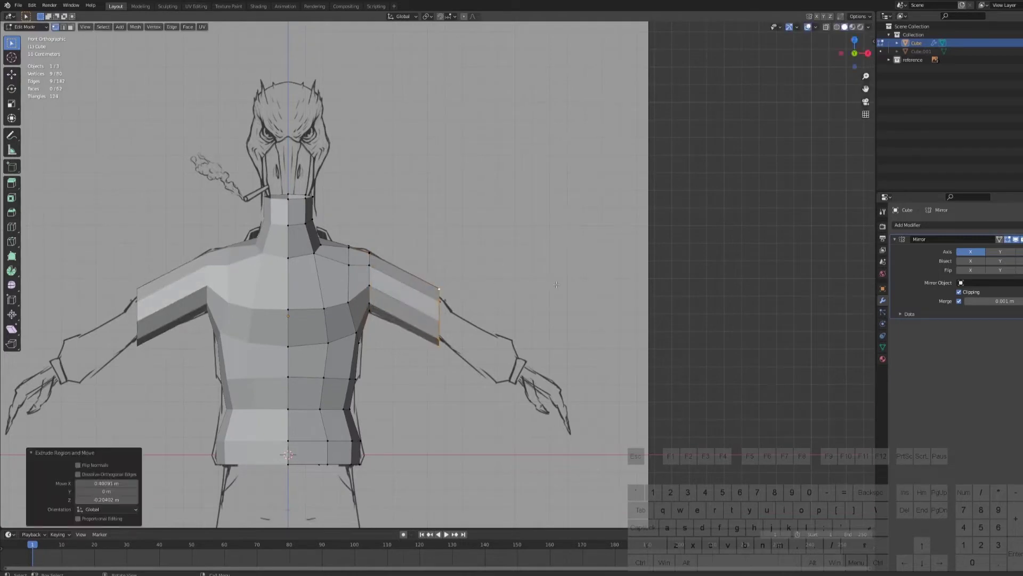
pyautogui.press('r')
pyautogui.click(546, 331)
# - Extrude the elbow loop along the forearm to the drawn wrist and rotate the end loop by about 0.62°
pyautogui.press('e')
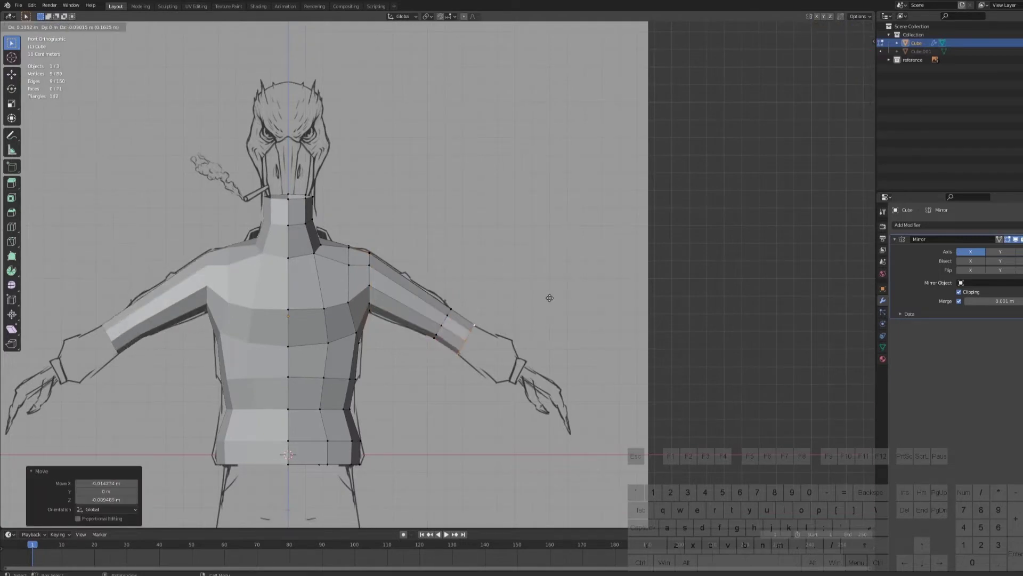
pyautogui.click(601, 331)
pyautogui.press('r')
pyautogui.click(606, 328)
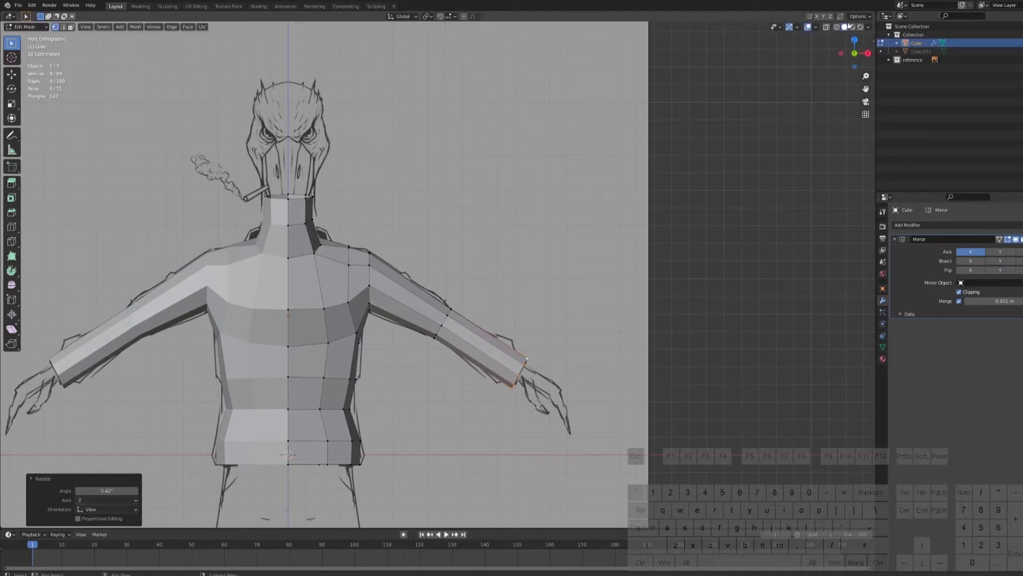
# - Turn on X-ray, add an edge loop where the sleeve meets the cuff, and scale the wrist end loop to 0.774
pyautogui.hotkey('alt', 'z')
pyautogui.hotkey('ctrl', 'r')
pyautogui.click(504, 344)
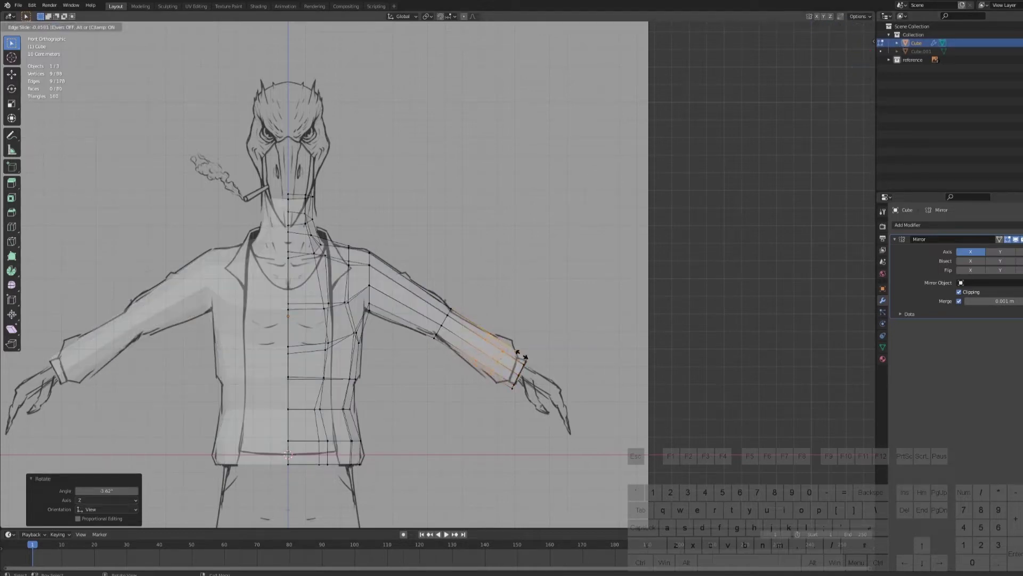
pyautogui.click(519, 355)
pyautogui.press('s')
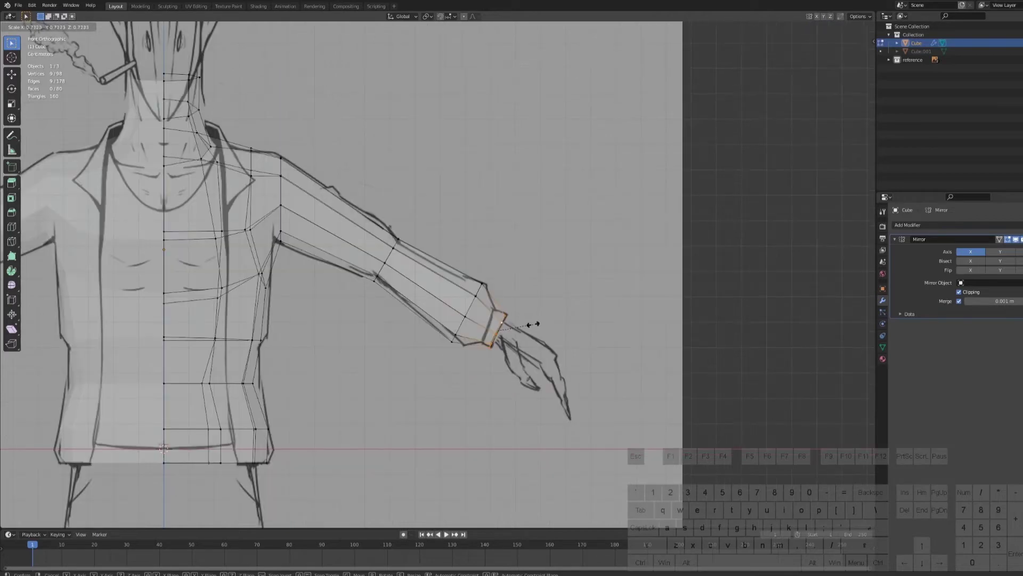
pyautogui.click(532, 324)
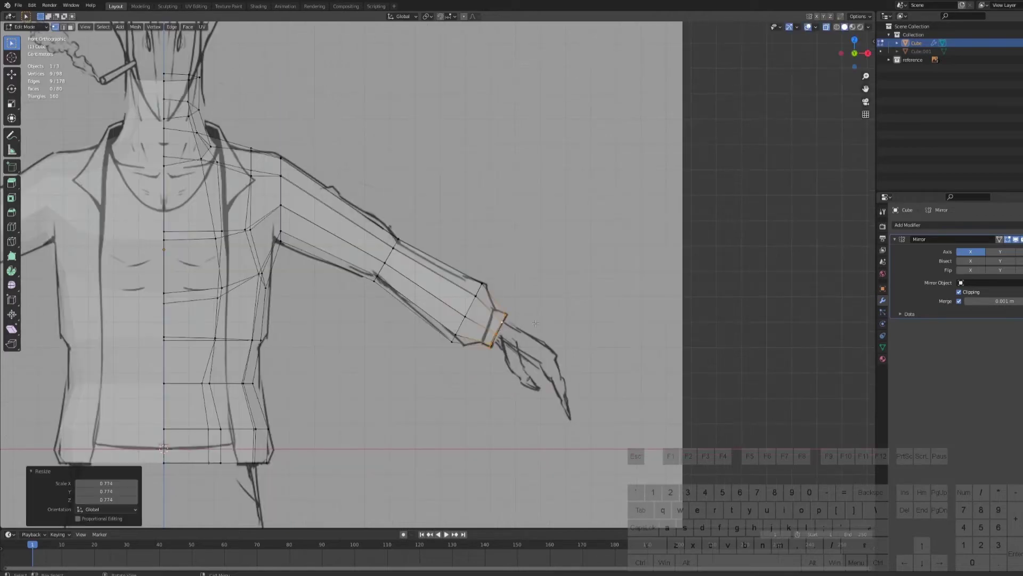
# - Add another edge loop between the sleeve end and the wrist, and scale it to the drawn cuff width
pyautogui.press('g')
pyautogui.press('g')
pyautogui.click(498, 306)
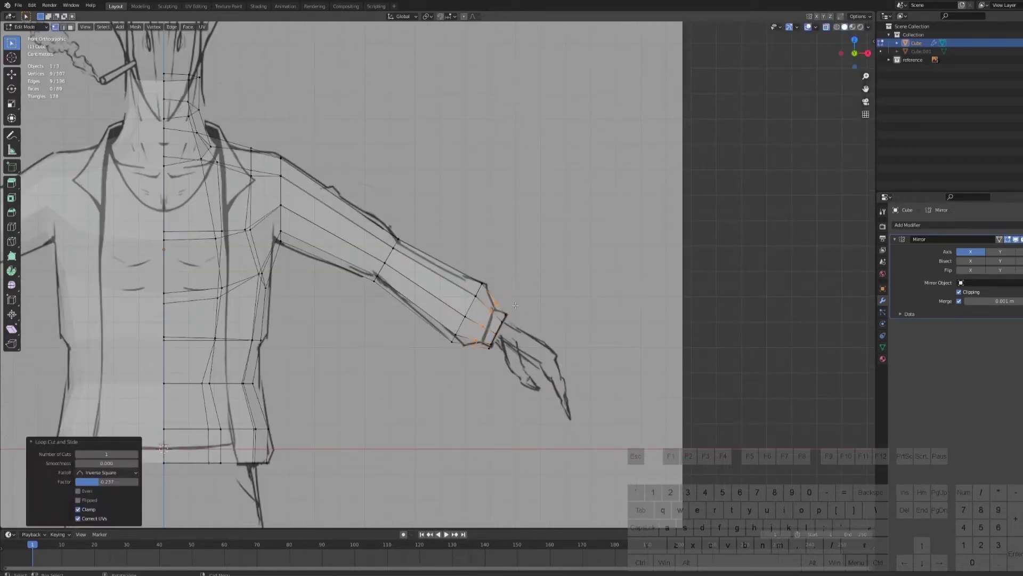
pyautogui.press('s')
pyautogui.click(518, 301)
# - Leave mesh editing, turn off X-ray and clear the object selection
pyautogui.keyDown('shift'); pyautogui.moveTo(518, 302); pyautogui.dragTo(530, 314, button='middle'); pyautogui.keyUp('shift')
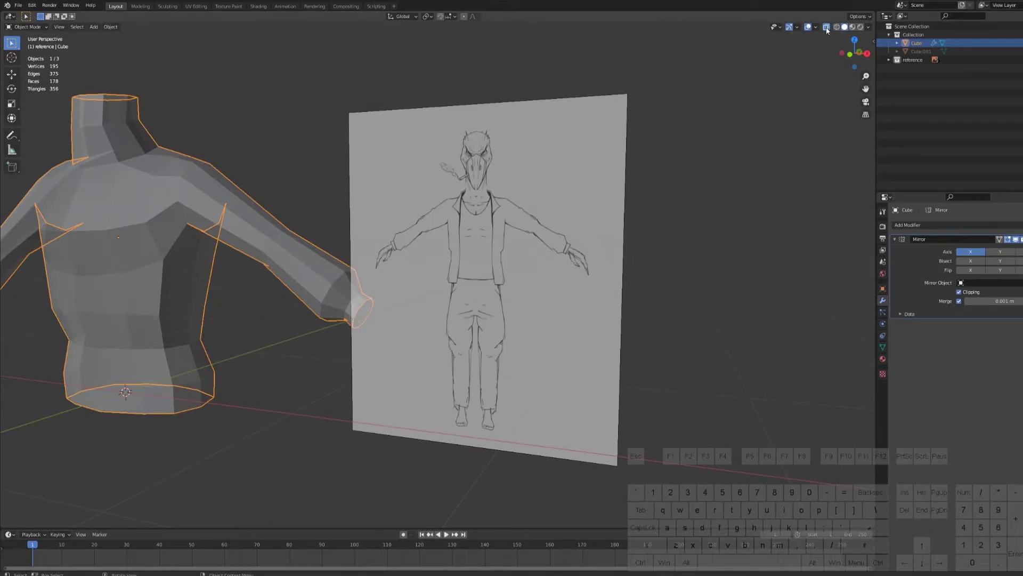
pyautogui.click(826, 28)
pyautogui.click(659, 254)
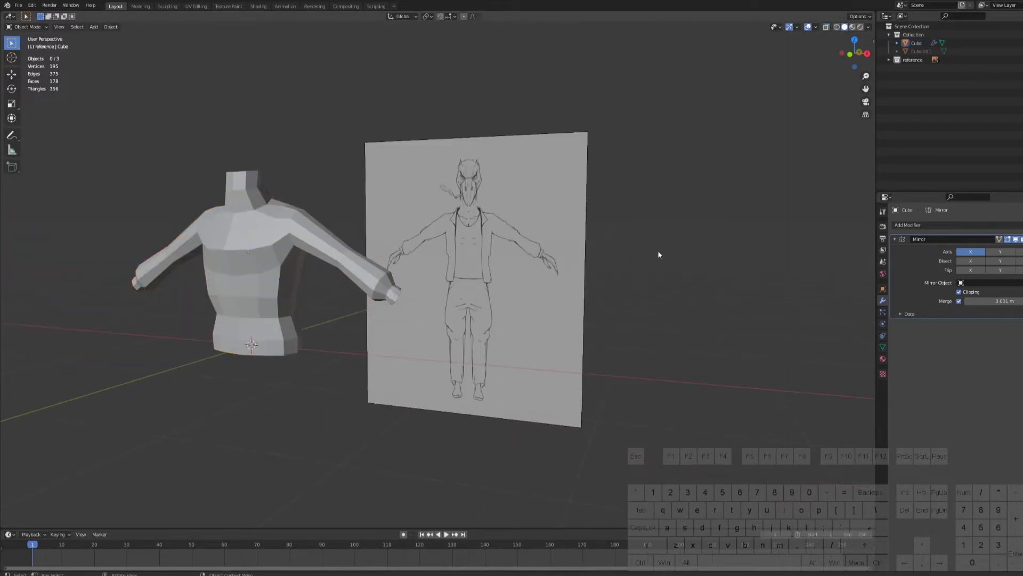
# - Scale the hip edge loop just above the torso's bottom edge to about 1.10 along Y in side view
pyautogui.press('KP_1')
pyautogui.moveTo(471, 252)
pyautogui.mouseDown(button='middle')
pyautogui.moveTo(386, 263)
pyautogui.moveTo(456, 337)
pyautogui.moveTo(530, 309)
pyautogui.moveTo(454, 316)
pyautogui.moveTo(449, 293)
pyautogui.mouseUp(button='middle')
pyautogui.press('KP_1')
pyautogui.press('s')
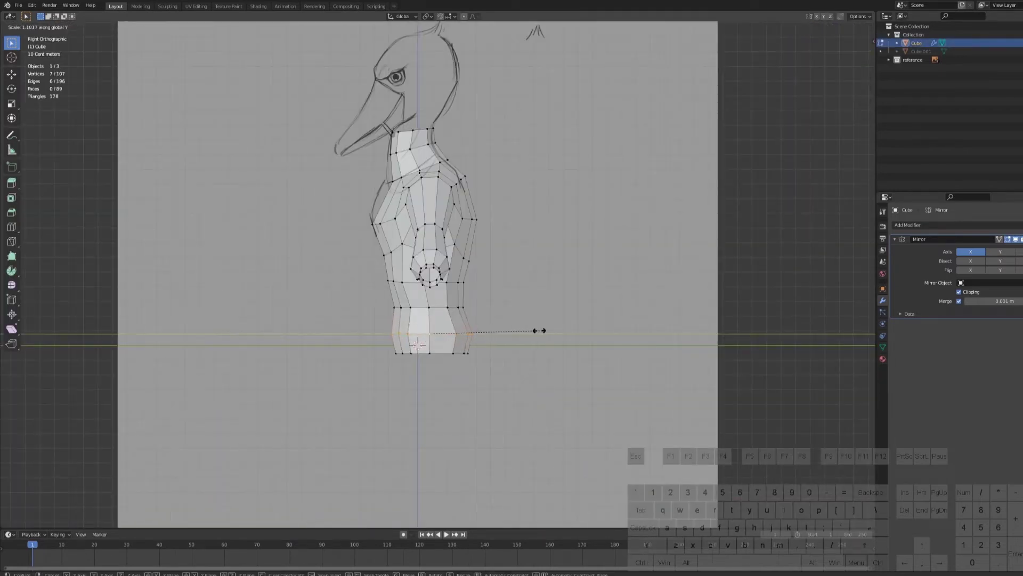
pyautogui.click(540, 331)
# - Select the two lowest torso loops and move them about 0.020 m along Y toward the front
pyautogui.keyDown('alt'); pyautogui.keyDown('shift'); pyautogui.click(450, 353); pyautogui.keyUp('shift'); pyautogui.keyUp('alt')
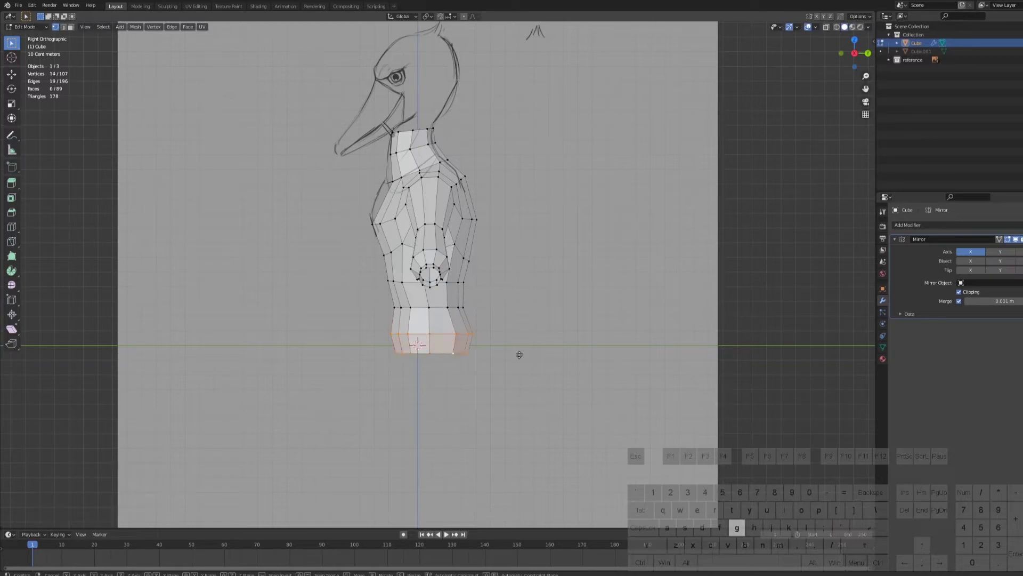
pyautogui.press('g')
pyautogui.press('y')
pyautogui.click(516, 354)
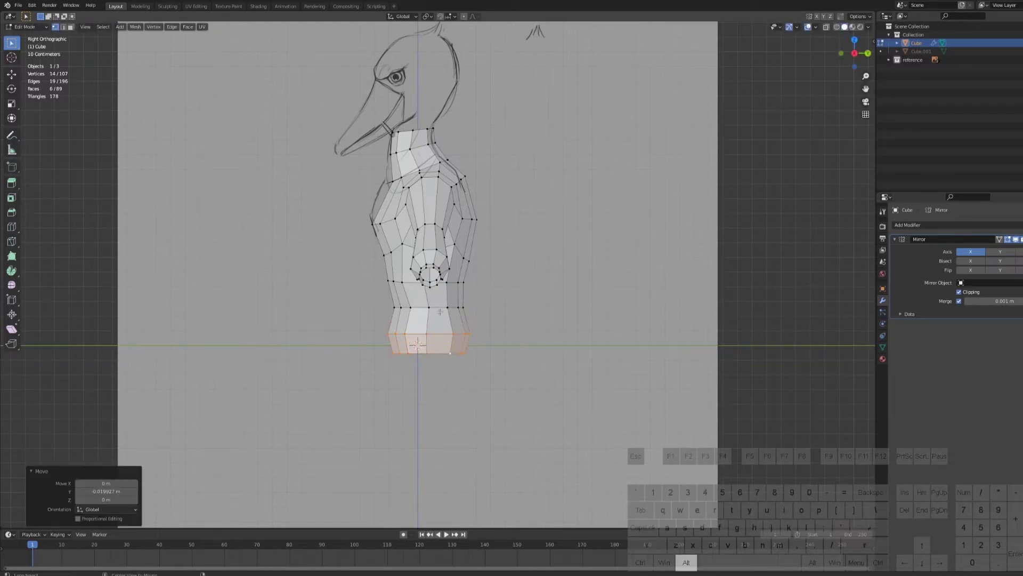
# - Shift the torso's bottom edge loop along Y and move it about 0.022 m along X in front view
pyautogui.keyDown('alt'); pyautogui.click(442, 352); pyautogui.keyUp('alt')
pyautogui.press('g')
pyautogui.press('y')
pyautogui.press('KP_1')
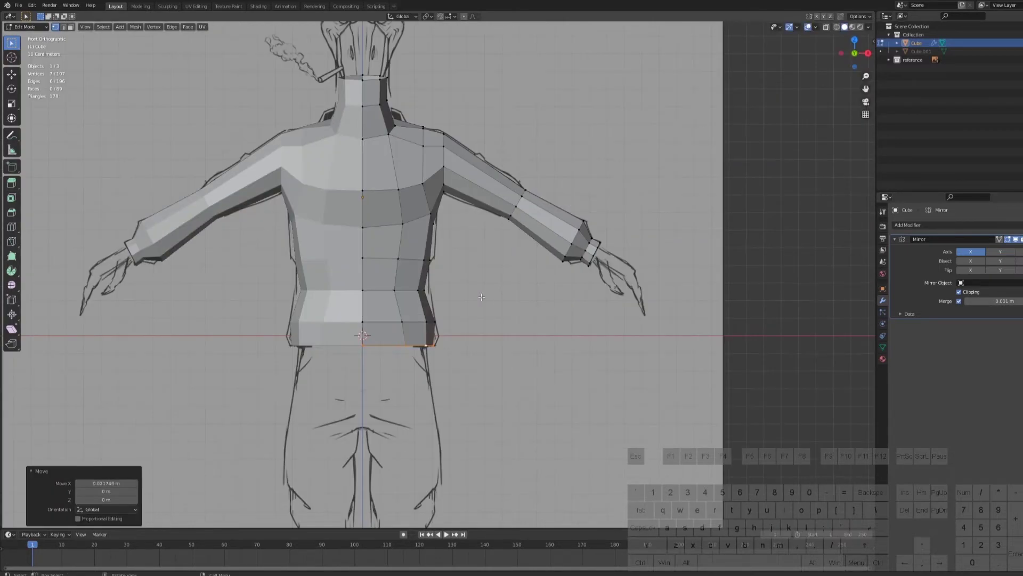
# - Extrude the torso's bottom edge loop about 0.11 m down along Z and scale it
pyautogui.press('e')
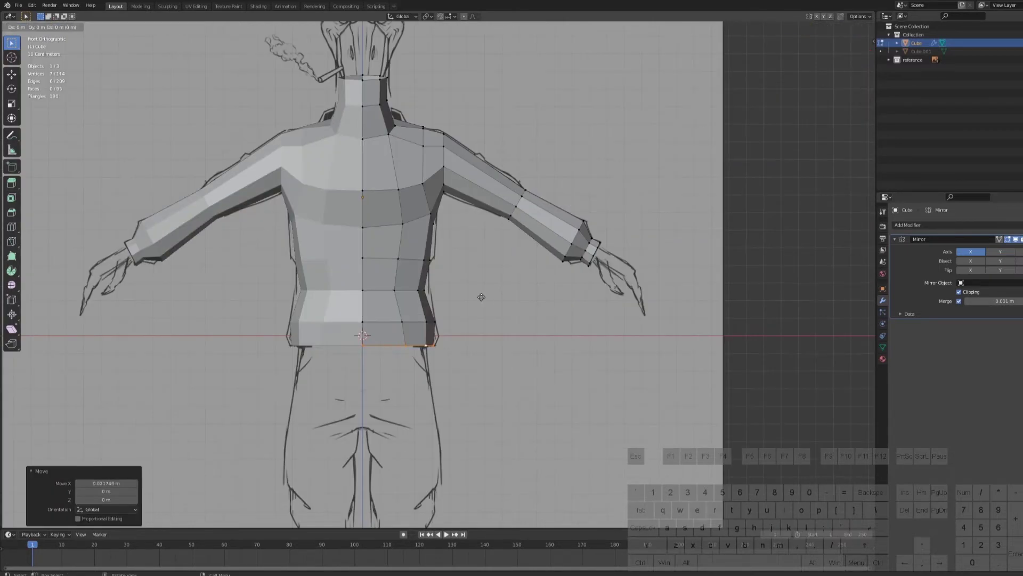
pyautogui.press('z')
pyautogui.click(474, 316)
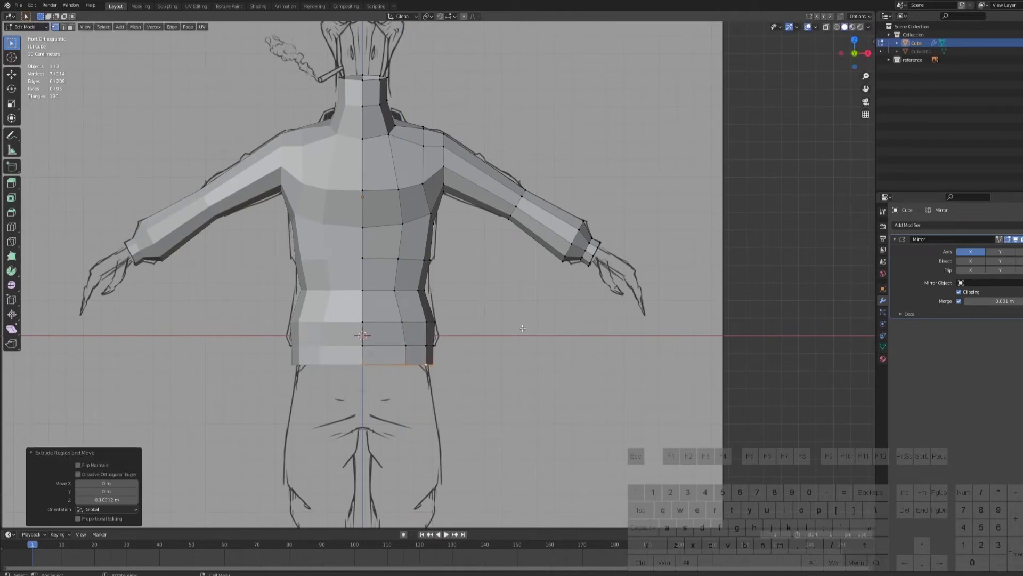
pyautogui.press('s')
pyautogui.click(474, 331)
# - Move the extruded bottom loop inward along X and about 0.083 m up along Z to form the jacket hem's underside
pyautogui.press('g')
pyautogui.press('x')
pyautogui.click(470, 329)
pyautogui.press('g')
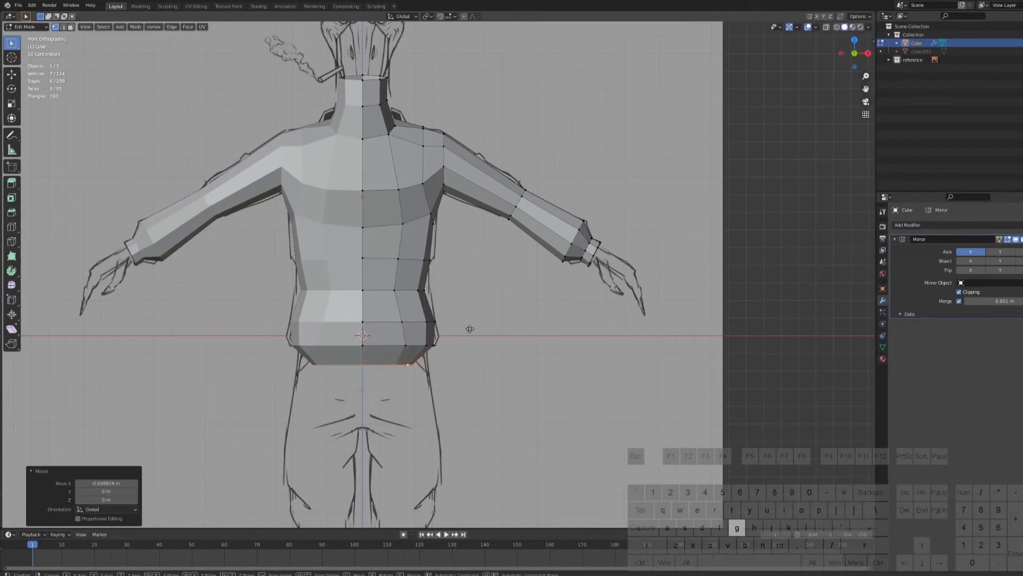
pyautogui.press('z')
pyautogui.click(471, 315)
# - Slide the front edge joining the inner and outer hem loops sideways along the hem
pyautogui.moveTo(472, 315); pyautogui.dragTo(466, 286, button='middle')
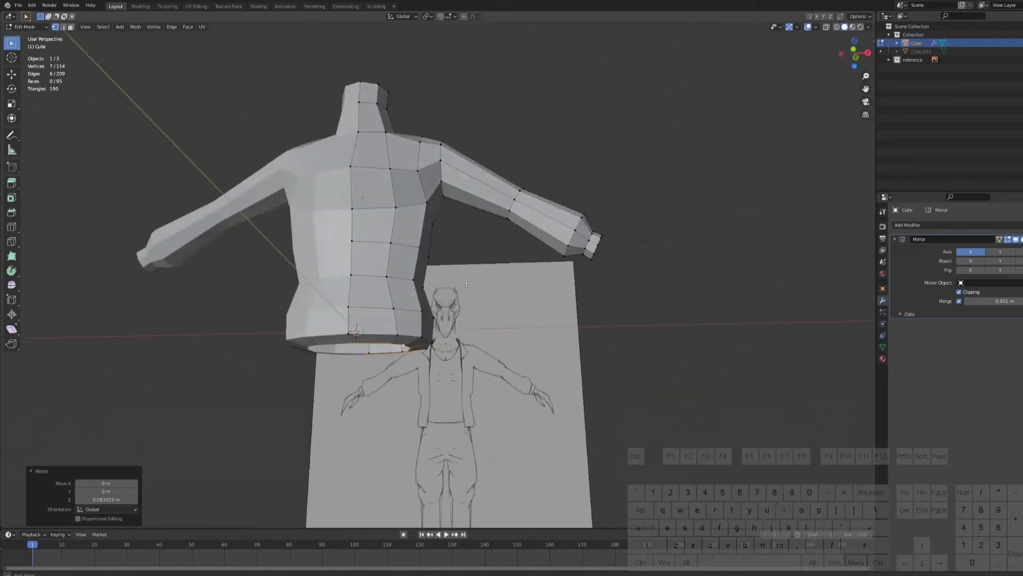
pyautogui.press('KP_1')
pyautogui.moveTo(450, 323); pyautogui.dragTo(421, 308, button='middle')
pyautogui.click(356, 258)
pyautogui.keyDown('shift'); pyautogui.click(366, 233); pyautogui.keyUp('shift')
pyautogui.press('g')
pyautogui.press('g')
pyautogui.click(382, 199)
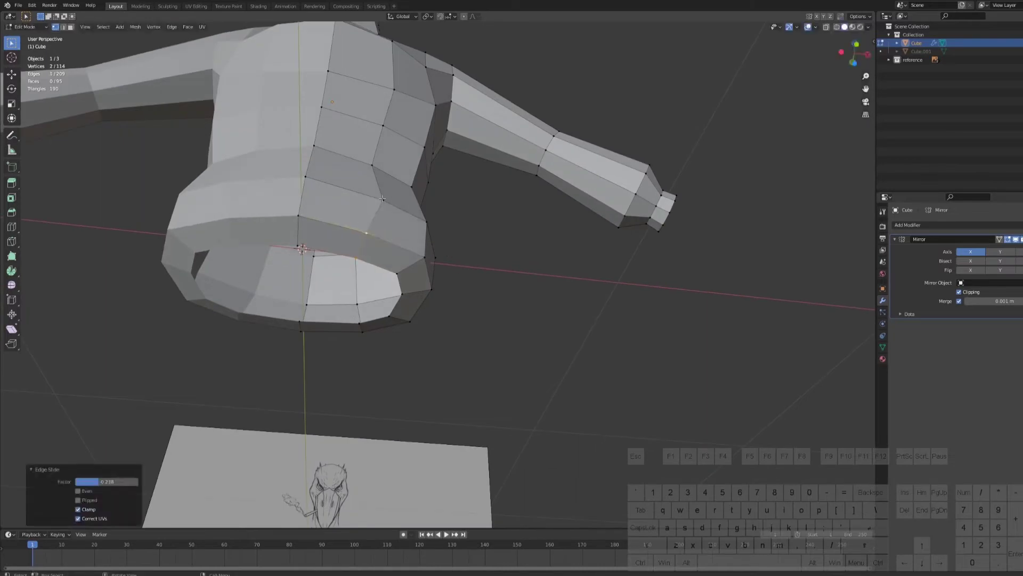
# - Slide the front vertex above the hem along its edge and scale the inner bottom loop to about 1.041 along Y
pyautogui.click(382, 199)
pyautogui.press('g')
pyautogui.press('g')
pyautogui.click(368, 196)
pyautogui.moveTo(368, 195); pyautogui.dragTo(365, 155, button='middle')
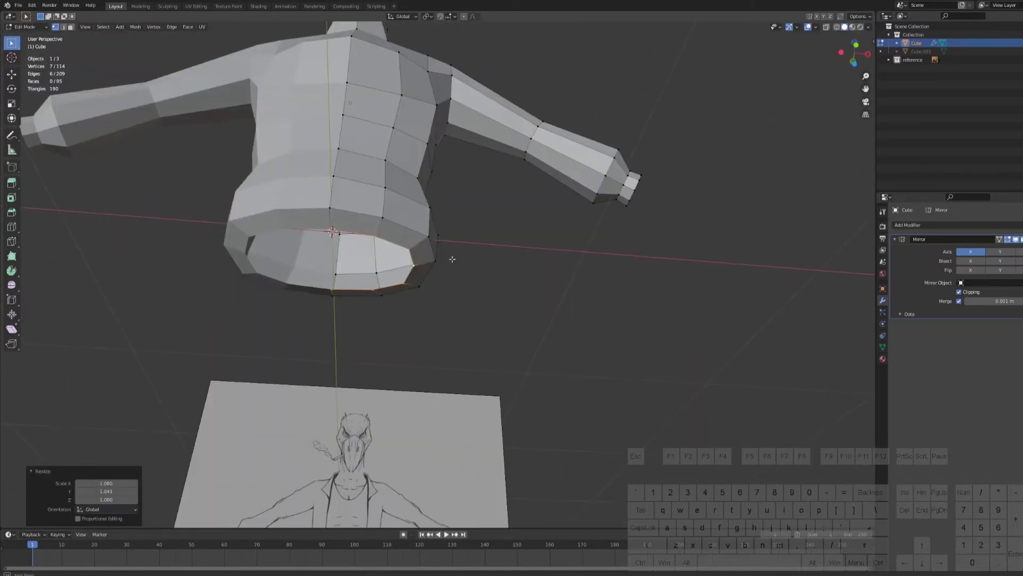
# - Extrude the hem's inner edge loop about 0.11 m down along Z and scale it up slightly to start the trousers
pyautogui.press('KP_1')
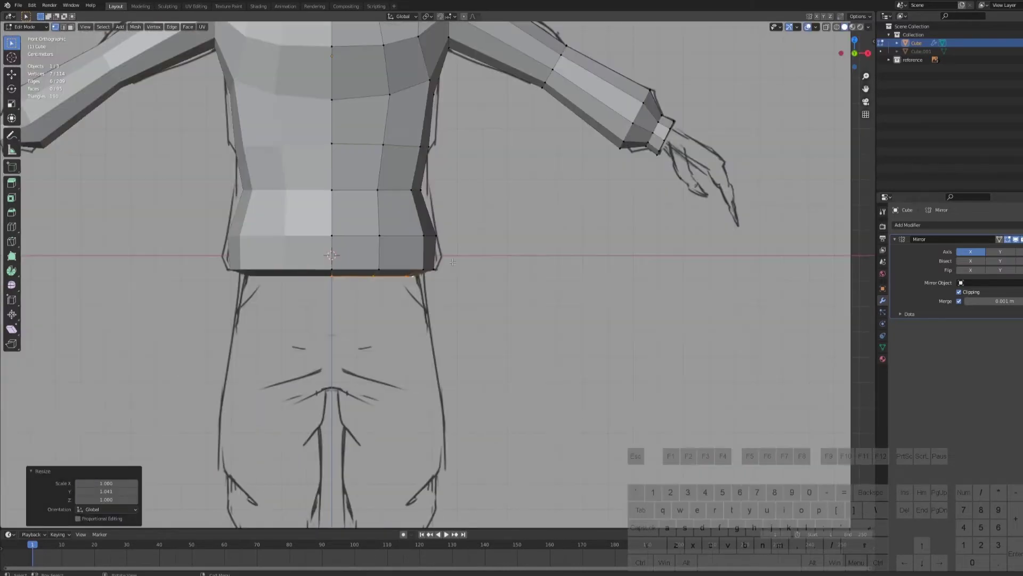
pyautogui.press('e')
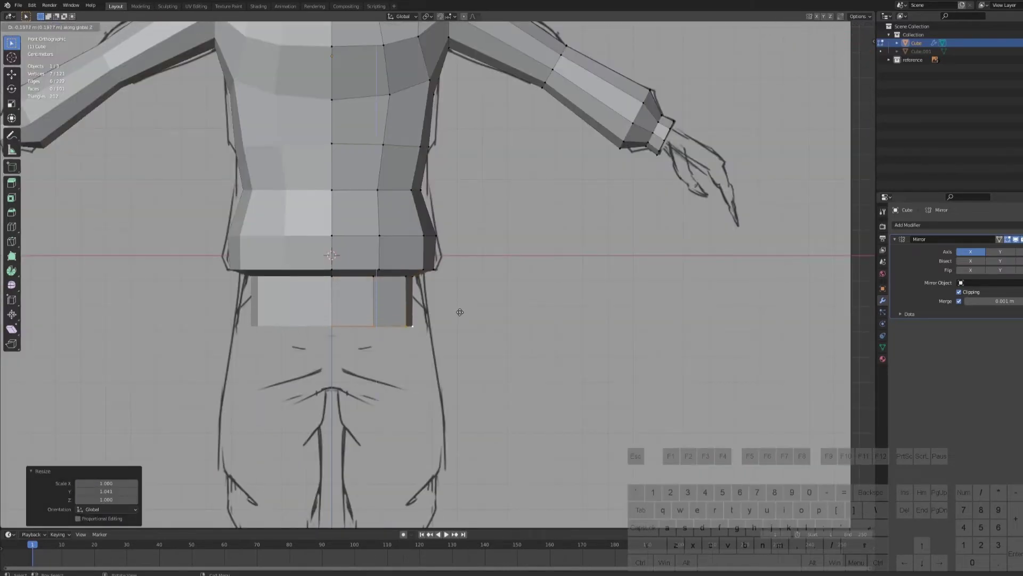
pyautogui.click(466, 288)
pyautogui.press('s')
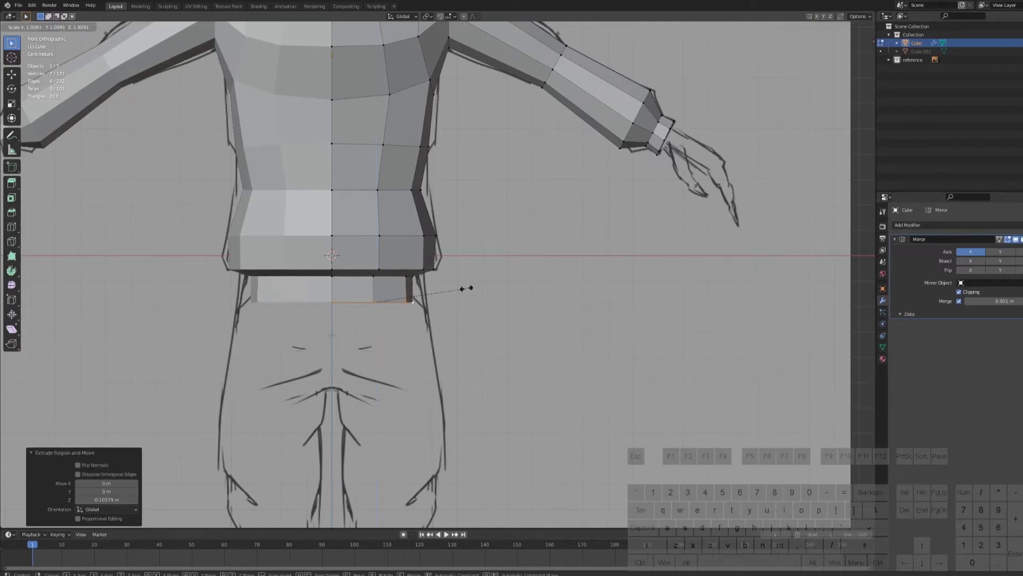
pyautogui.click(481, 288)
# - Move the trousers' top edge loop under the jacket hem slightly along X
pyautogui.moveTo(482, 289); pyautogui.dragTo(447, 270, button='middle')
pyautogui.keyDown('alt'); pyautogui.click(395, 251); pyautogui.keyUp('alt')
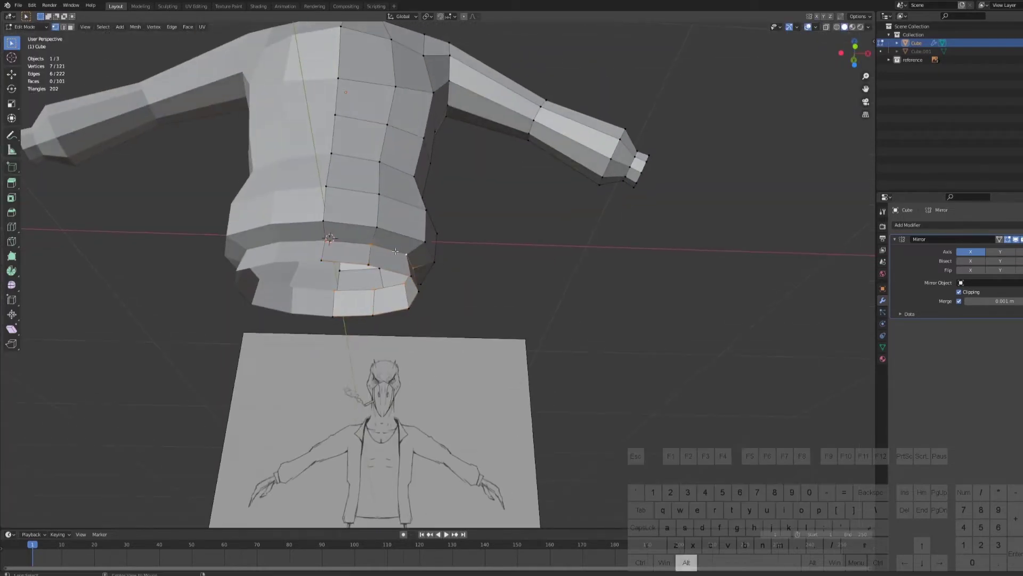
pyautogui.press('KP_1')
pyautogui.press('g')
pyautogui.press('x')
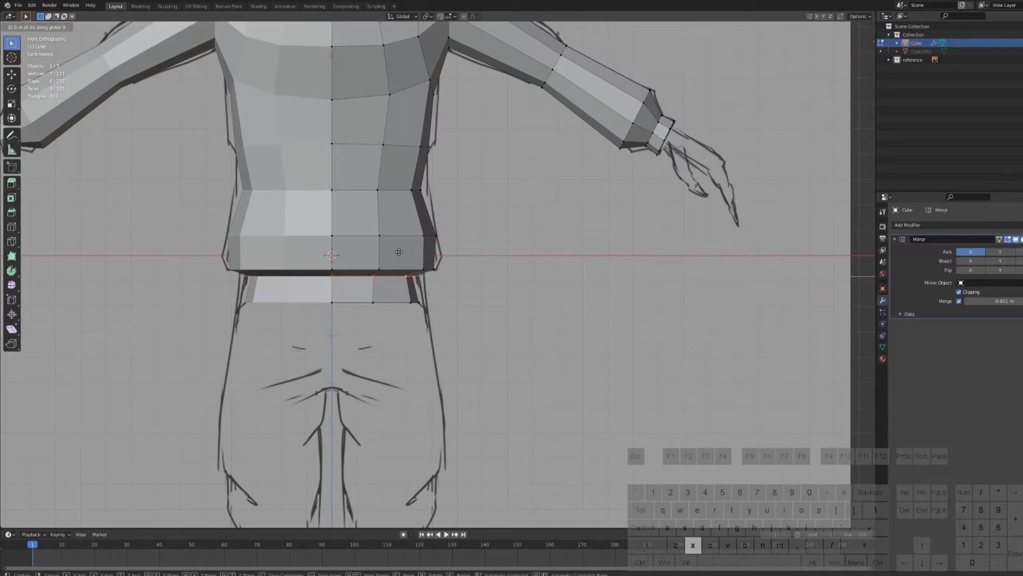
pyautogui.click(403, 252)
# - Add a centred vertical loop cut beside the torso's middle line, running from the neck to the trousers
pyautogui.moveTo(403, 251)
pyautogui.mouseDown(button='middle')
pyautogui.moveTo(415, 235)
pyautogui.moveTo(392, 151)
pyautogui.mouseUp(button='middle')
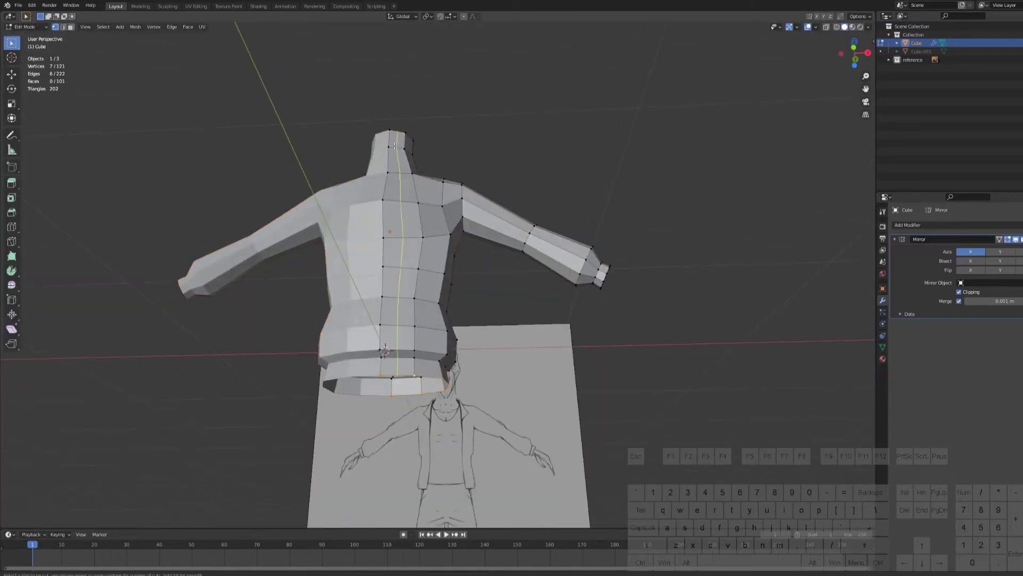
pyautogui.click(394, 146)
pyautogui.rightClick(394, 146)
# - Slide the outer vertical edge column on the front, from chest to trousers, outward and shift it along X
pyautogui.moveTo(398, 380); pyautogui.dragTo(391, 253, button='middle')
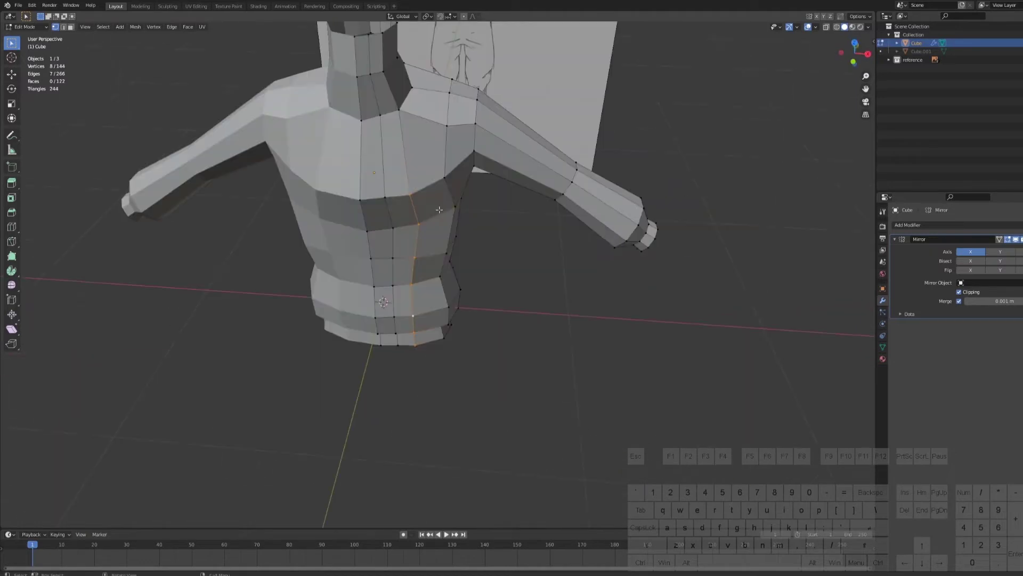
pyautogui.press('g')
pyautogui.press('g')
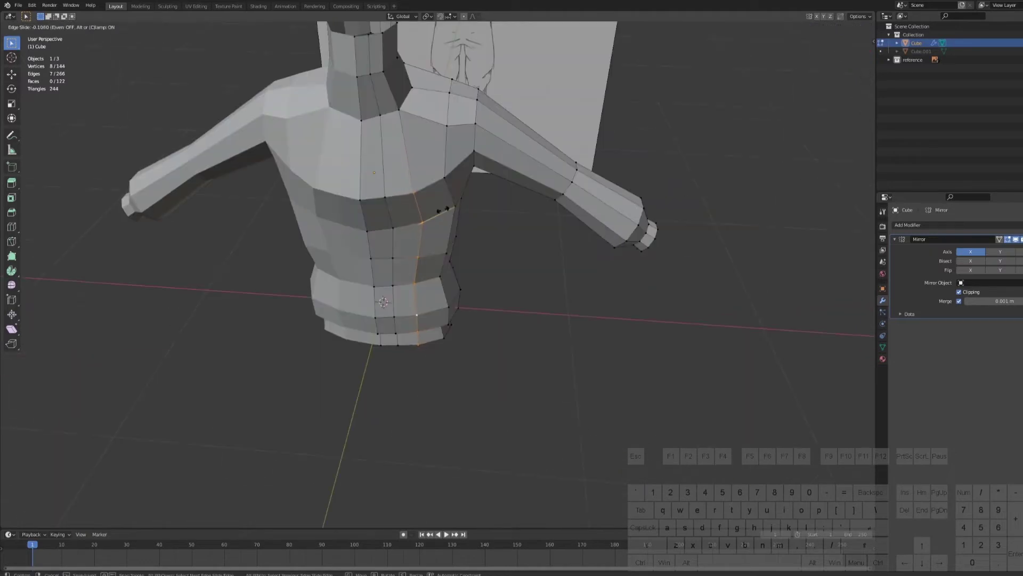
pyautogui.click(447, 210)
pyautogui.moveTo(446, 210); pyautogui.dragTo(456, 236, button='middle')
pyautogui.press('g')
pyautogui.press('x')
pyautogui.click(450, 234)
# - Try to move the front vertical edge column along Y and undo it
pyautogui.press('g')
pyautogui.press('y')
pyautogui.click(455, 233)
pyautogui.hotkey('ctrl', 'z')
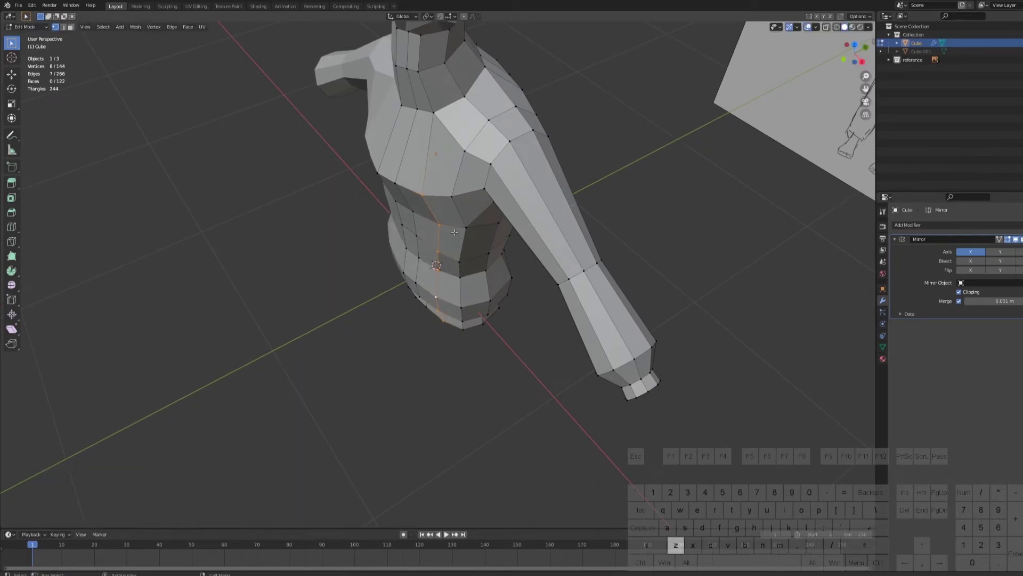
# - Move the front edges just below the chest along Y to round out the torso
pyautogui.press('g')
pyautogui.press('y')
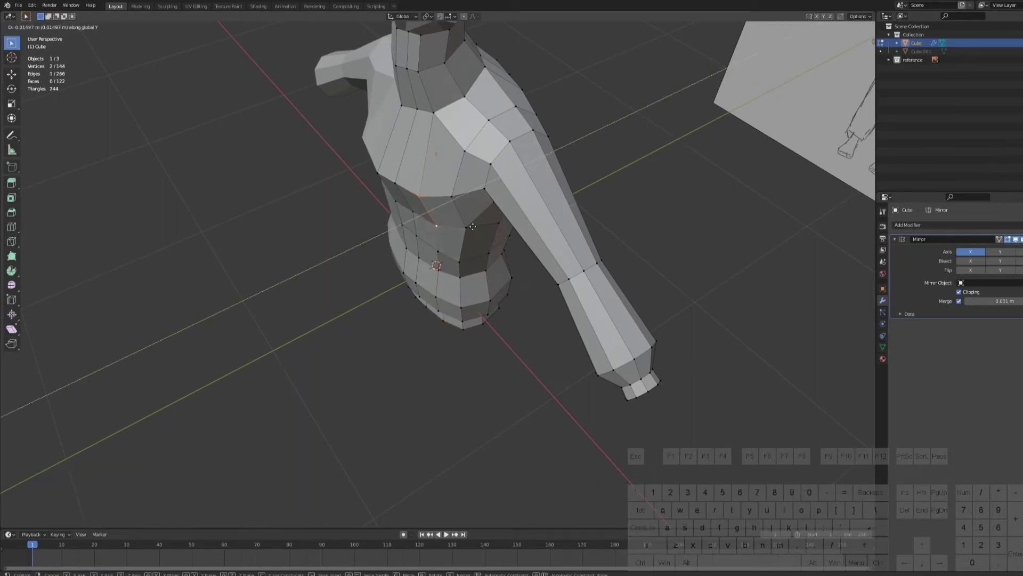
pyautogui.click(474, 226)
pyautogui.moveTo(474, 226); pyautogui.dragTo(393, 187, button='middle')
pyautogui.click(419, 184)
pyautogui.keyDown('shift'); pyautogui.click(392, 178); pyautogui.keyUp('shift')
pyautogui.keyDown('shift'); pyautogui.click(371, 173); pyautogui.keyUp('shift')
pyautogui.press('g')
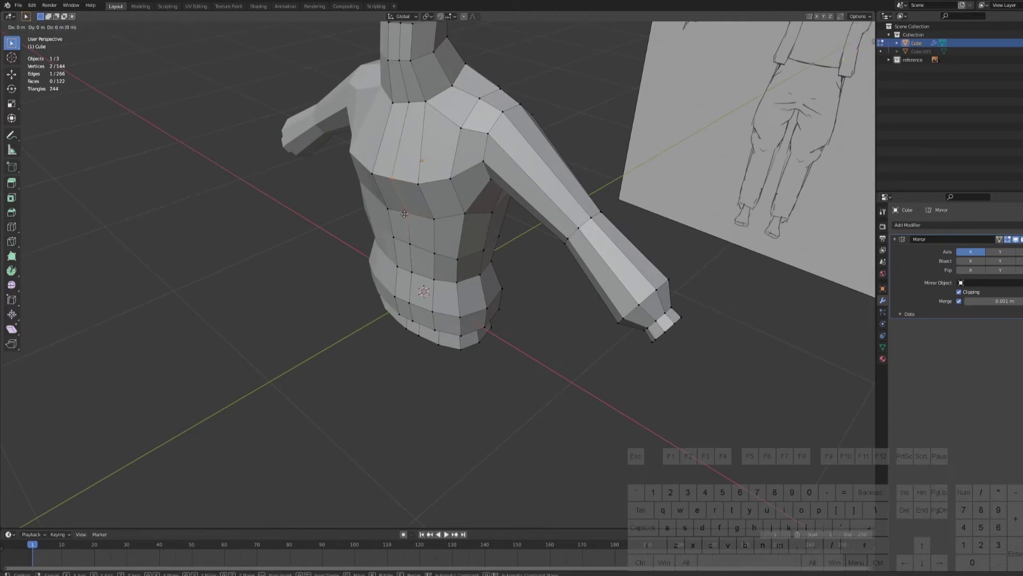
pyautogui.press('y')
pyautogui.click(413, 314)
# - Slide vertices on the trousers' bottom loop along their edges near the middle
pyautogui.moveTo(413, 314); pyautogui.dragTo(363, 344, button='middle')
pyautogui.click(397, 431)
pyautogui.press('g')
pyautogui.press('g')
pyautogui.click(423, 418)
pyautogui.press('g')
pyautogui.press('g')
pyautogui.click(377, 369)
# - Fill a face between the front and back of the trousers' bottom loop and divide it with three loop cuts
pyautogui.click(362, 344)
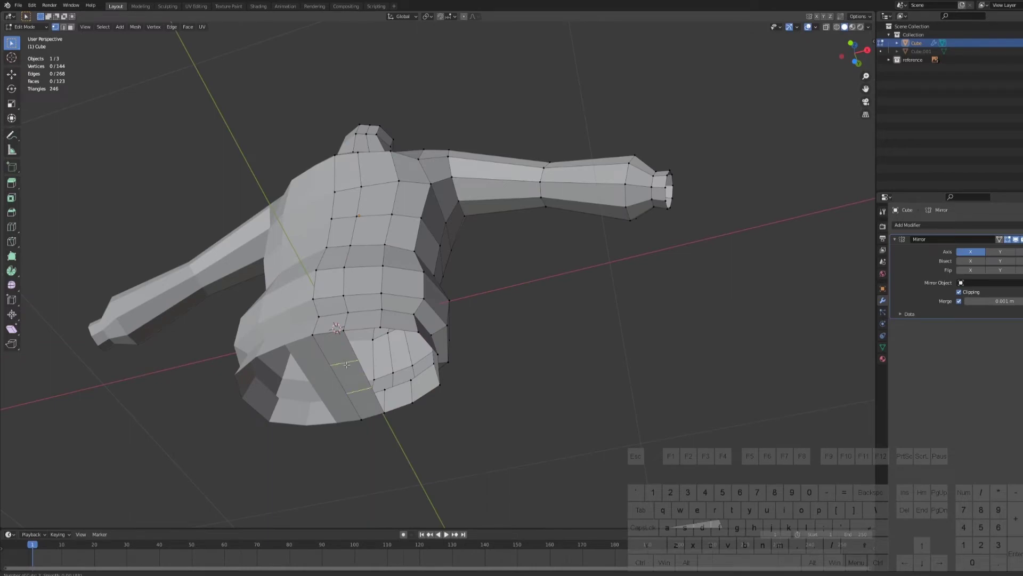
pyautogui.click(363, 377)
pyautogui.rightClick(363, 377)
# - Move the middle of the crotch strip down along Z
pyautogui.hotkey('alt', 'a')
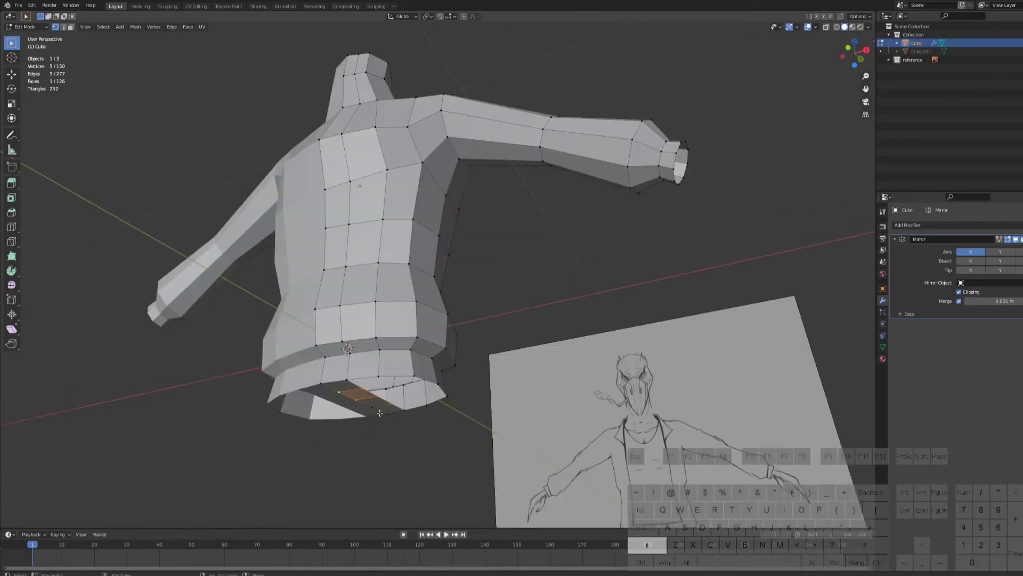
pyautogui.moveTo(384, 415); pyautogui.dragTo(419, 402, button='middle')
pyautogui.press('g')
pyautogui.press('z')
pyautogui.click(504, 464)
pyautogui.press('KP_1')
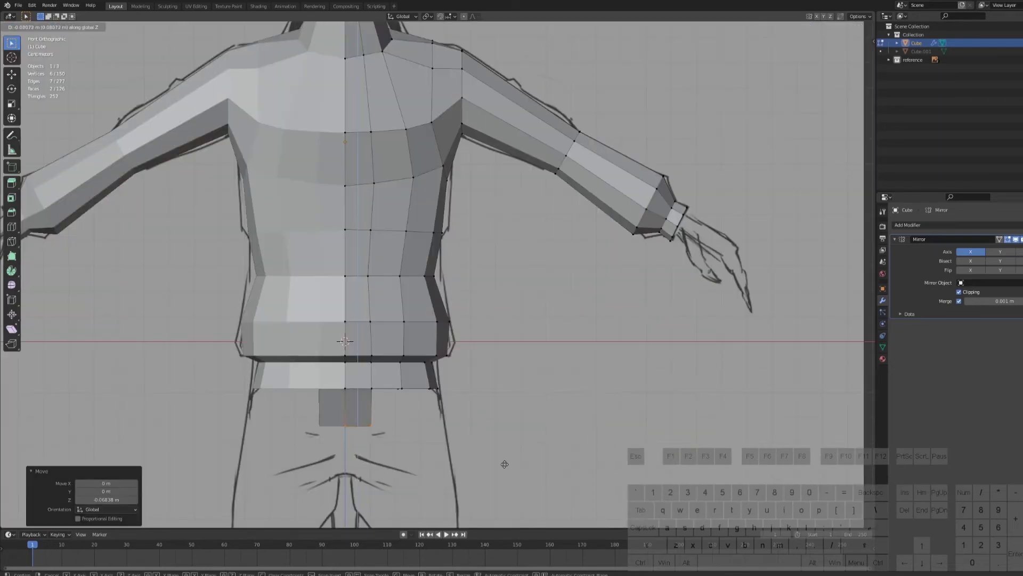
# - Slide the vertices beside the crotch strip along their edges to even out the leg opening
pyautogui.moveTo(505, 464); pyautogui.dragTo(515, 427, button='middle')
pyautogui.click(344, 387)
pyautogui.press('g')
pyautogui.press('g')
pyautogui.click(364, 373)
pyautogui.click(512, 427)
pyautogui.keyDown('shift'); pyautogui.click(514, 436); pyautogui.keyUp('shift')
pyautogui.press('g')
pyautogui.press('g')
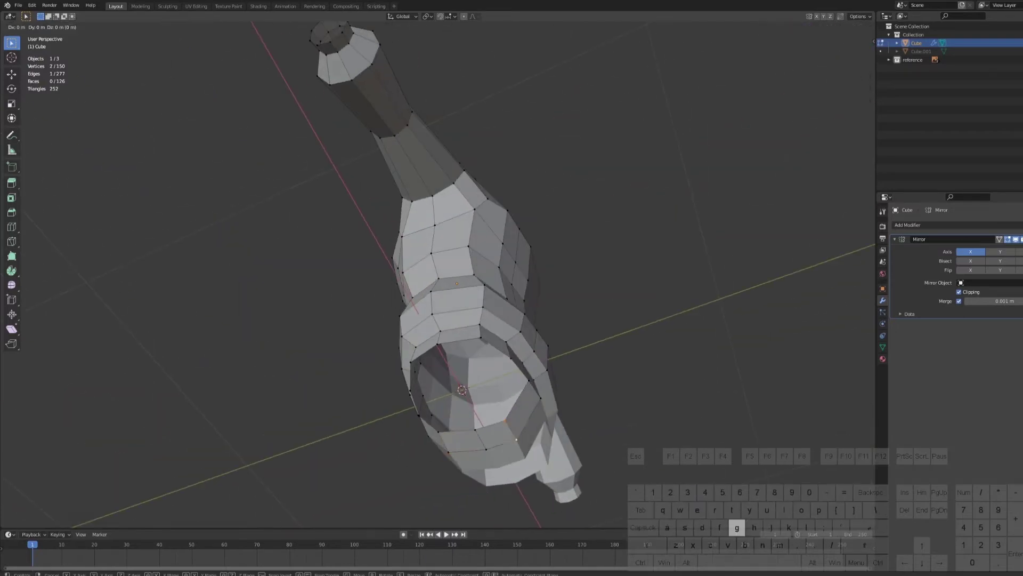
pyautogui.click(509, 429)
# - Try the LoopTools Circle operation on the leg opening's edge loop and reduce its influence to 0%
pyautogui.moveTo(509, 429); pyautogui.dragTo(538, 421, button='middle')
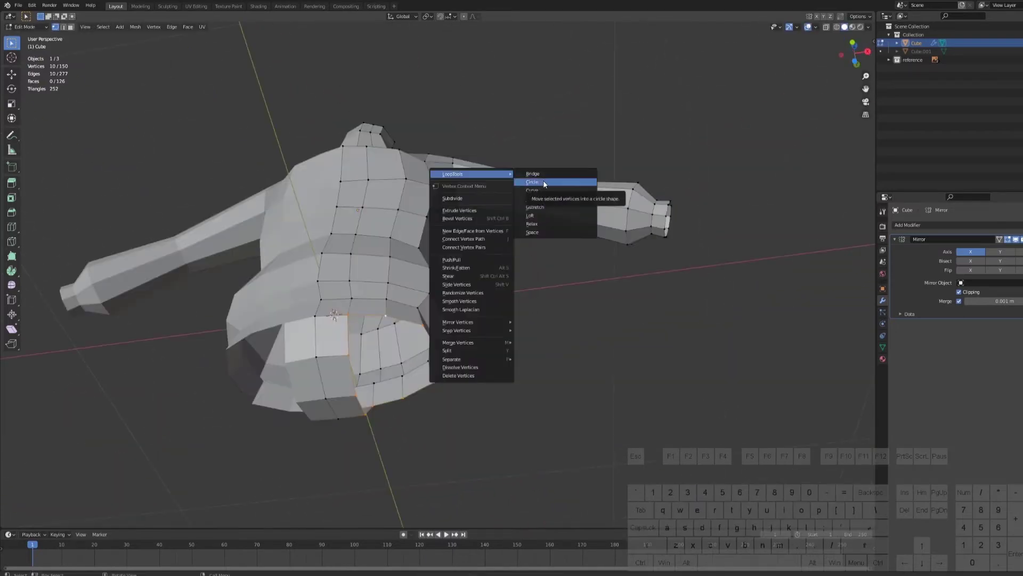
pyautogui.click(544, 184)
pyautogui.moveTo(489, 243); pyautogui.dragTo(449, 241, button='middle')
pyautogui.press('KP_1')
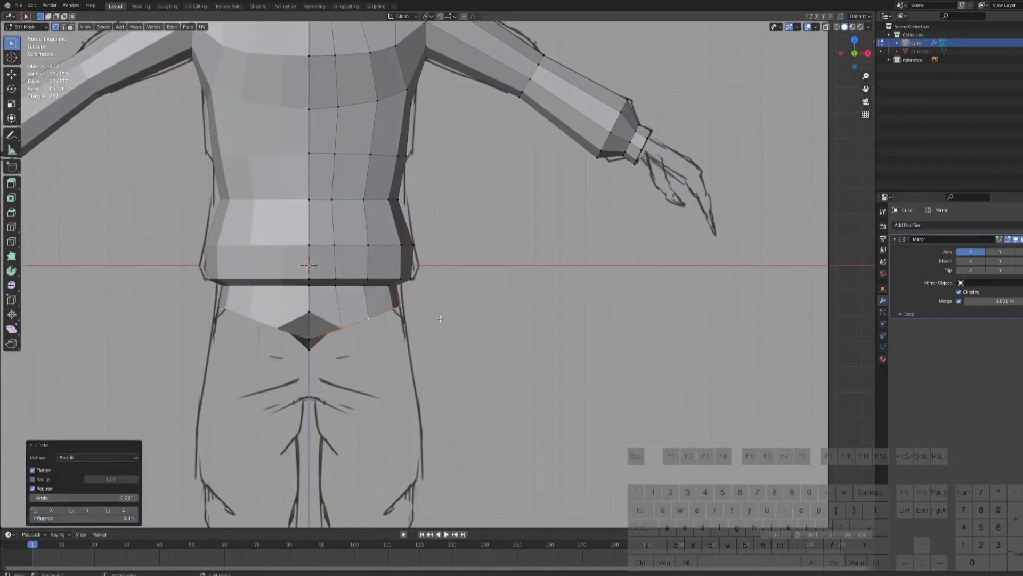
# - Apply Smooth Vertices with smoothing 0.5 to the leg opening's edge loop
pyautogui.moveTo(440, 318); pyautogui.dragTo(442, 282, button='middle')
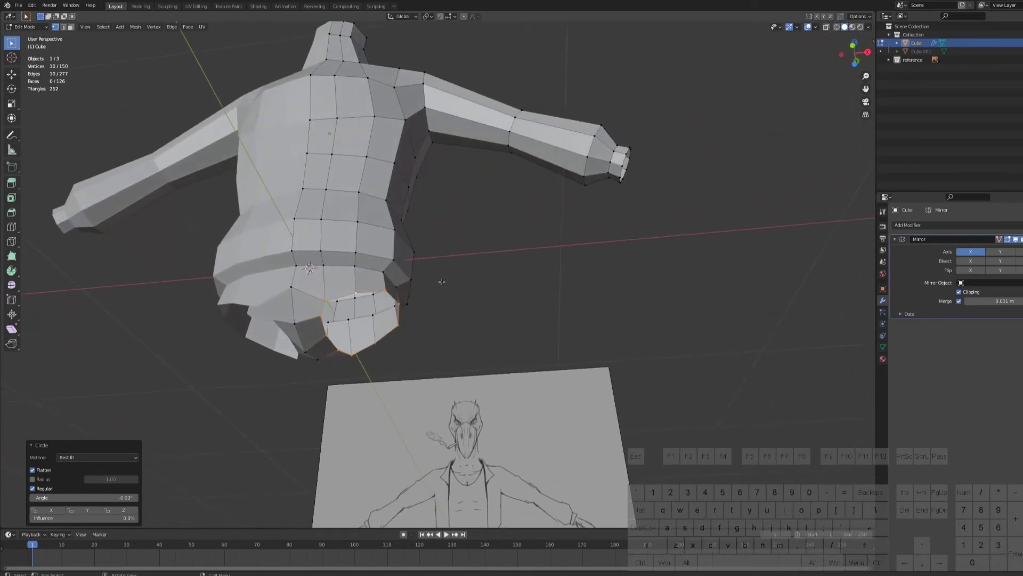
pyautogui.rightClick(442, 282)
pyautogui.click(469, 419)
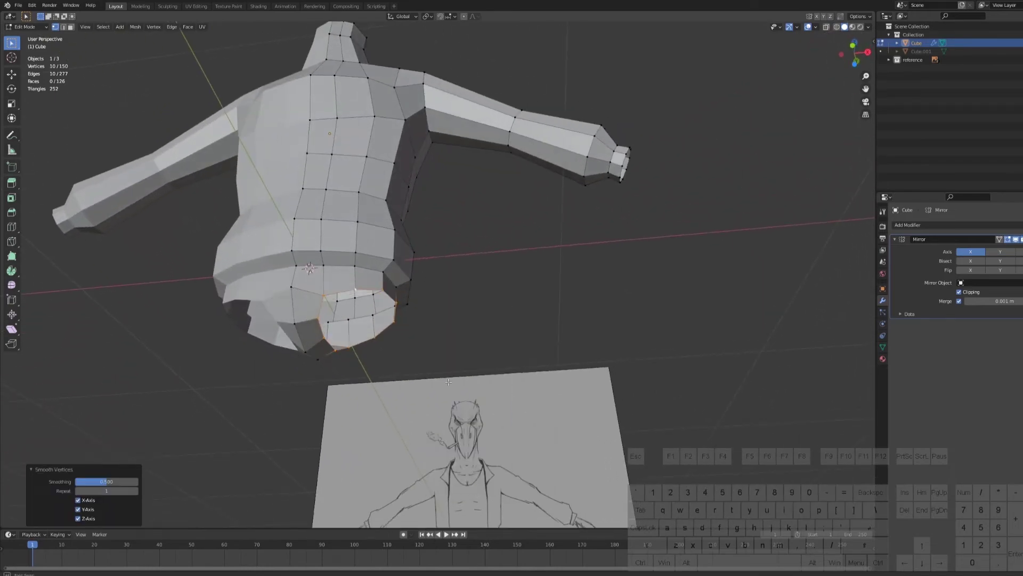
# - Add the crotch strip to the leg opening selection, move it down and widen it along X
pyautogui.moveTo(448, 381); pyautogui.dragTo(426, 368, button='middle')
pyautogui.keyDown('alt'); pyautogui.keyDown('shift'); pyautogui.click(305, 341); pyautogui.keyUp('shift'); pyautogui.keyUp('alt')
pyautogui.moveTo(501, 267); pyautogui.dragTo(522, 324, button='middle')
pyautogui.press('KP_1')
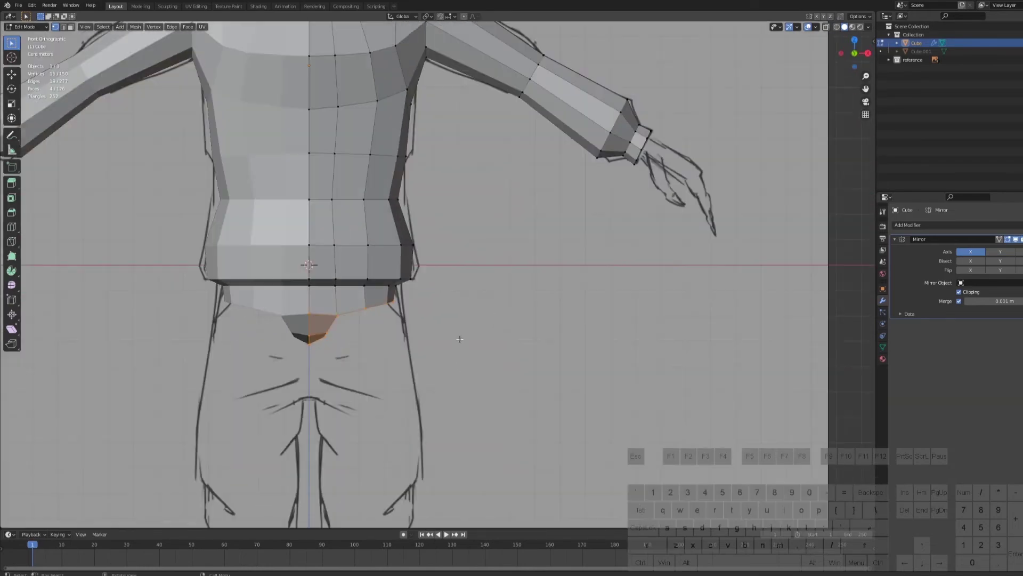
pyautogui.press('g')
pyautogui.click(460, 356)
pyautogui.press('s')
pyautogui.press('x')
pyautogui.click(469, 349)
pyautogui.press('g')
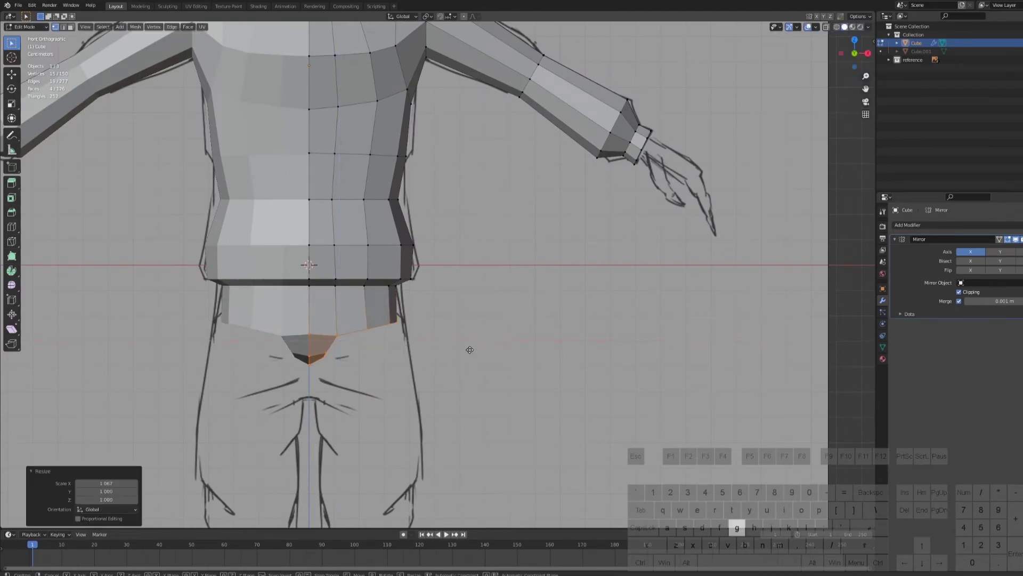
pyautogui.click(473, 349)
# - Extend the selection with another edge loop and move it down to match the front reference
pyautogui.moveTo(473, 464); pyautogui.dragTo(368, 277, button='middle')
pyautogui.keyDown('alt'); pyautogui.keyDown('shift'); pyautogui.click(400, 399); pyautogui.keyUp('shift'); pyautogui.keyUp('alt')
pyautogui.press('KP_1')
pyautogui.scroll(1, 405, 396)
pyautogui.press('g')
pyautogui.click(414, 391)
# - Select the trouser faces, covering the crotch strip and the ring around the hips
pyautogui.keyDown('alt'); pyautogui.click(363, 274); pyautogui.keyUp('alt')
pyautogui.scroll(2, 448, 260)
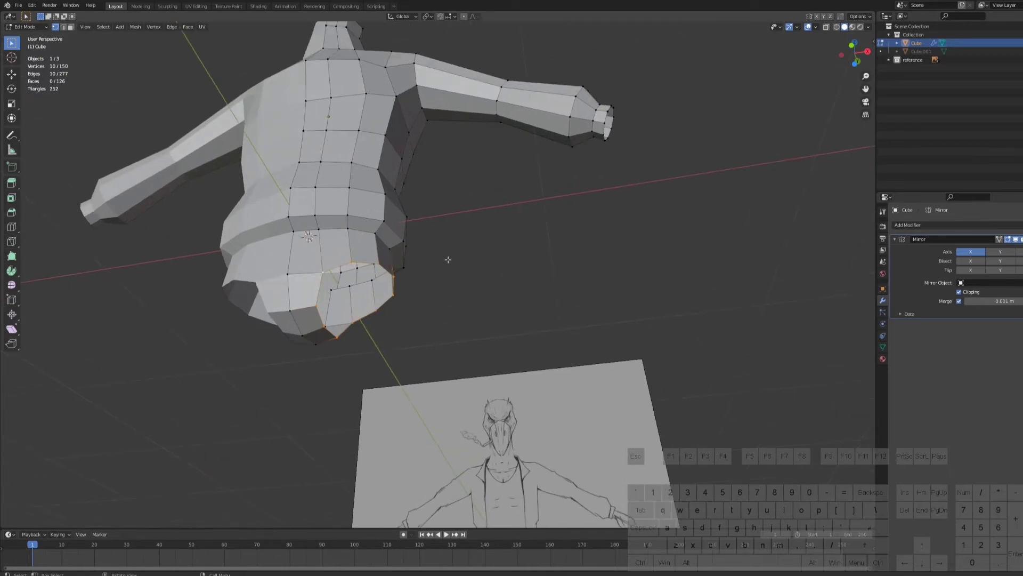
pyautogui.moveTo(448, 259)
pyautogui.mouseDown(button='middle')
pyautogui.moveTo(452, 317)
pyautogui.moveTo(437, 267)
pyautogui.mouseUp(button='middle')
pyautogui.press('3')
pyautogui.click(322, 260)
pyautogui.keyDown('shift'); pyautogui.click(325, 248); pyautogui.keyUp('shift')
pyautogui.keyDown('shift'); pyautogui.click(338, 279); pyautogui.keyUp('shift')
pyautogui.moveTo(337, 278); pyautogui.dragTo(267, 273, button='middle')
pyautogui.keyDown('shift'); pyautogui.click(486, 304); pyautogui.keyUp('shift')
pyautogui.moveTo(486, 304); pyautogui.dragTo(434, 315, button='middle')
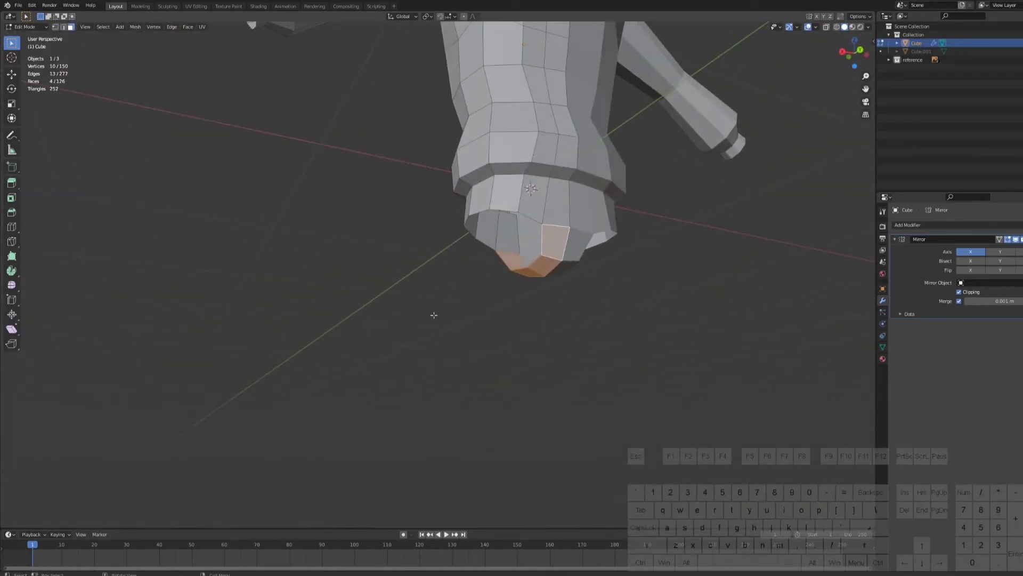
pyautogui.keyDown('alt'); pyautogui.keyDown('shift'); pyautogui.click(549, 213); pyautogui.keyUp('shift'); pyautogui.keyUp('alt')
pyautogui.moveTo(549, 213); pyautogui.dragTo(649, 219, button='middle')
# - Try Shrink/Fatten on the selected trouser faces and undo it
pyautogui.press('KP_1')
pyautogui.hotkey('alt', 's')
pyautogui.click(456, 195)
pyautogui.hotkey('ctrl', 'z')
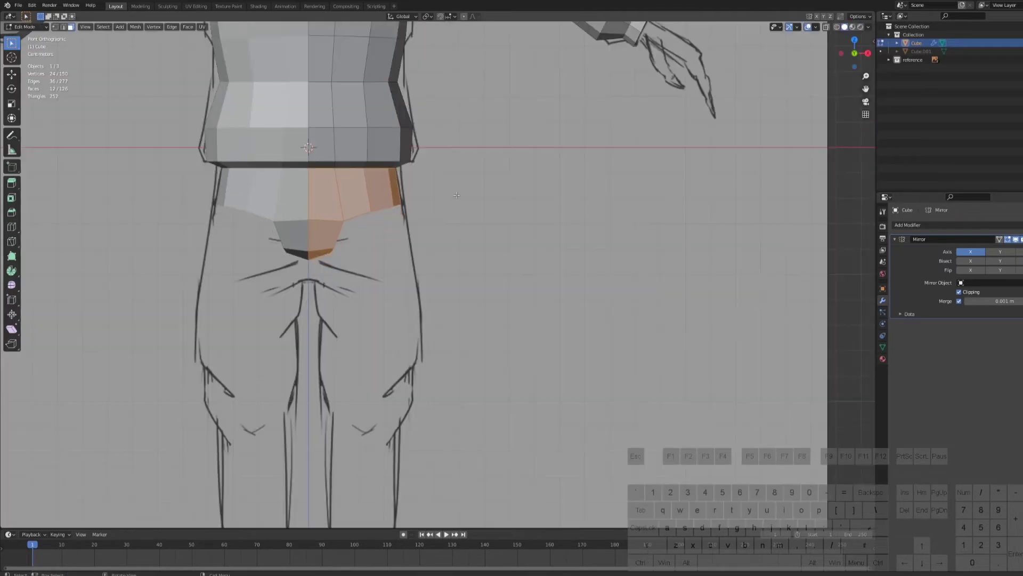
# - Nudge the trouser faces about 0.003 m along Z, then move them down without the waist edge loop
pyautogui.press('g')
pyautogui.click(456, 195)
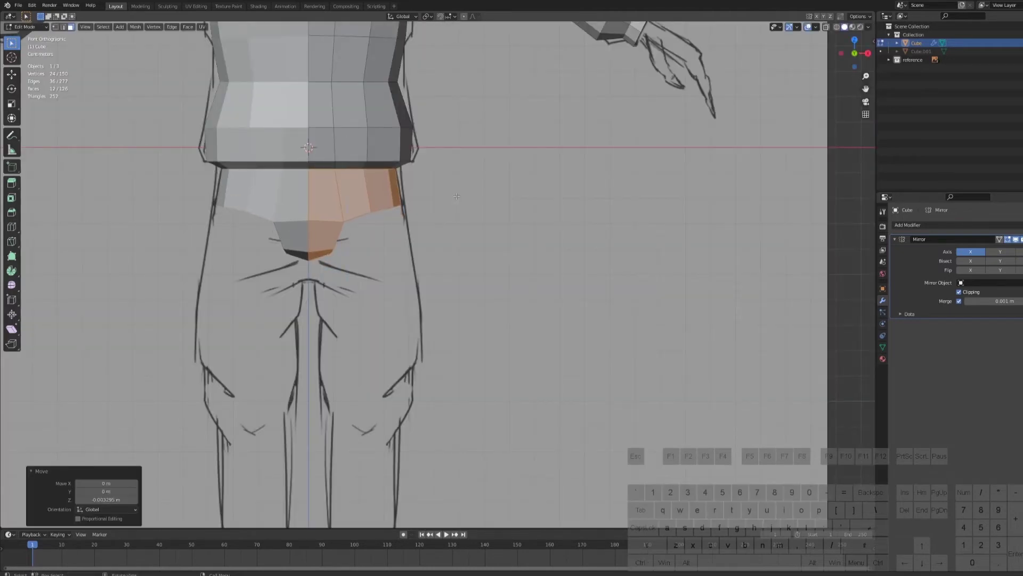
pyautogui.moveTo(456, 195); pyautogui.dragTo(463, 288, button='middle')
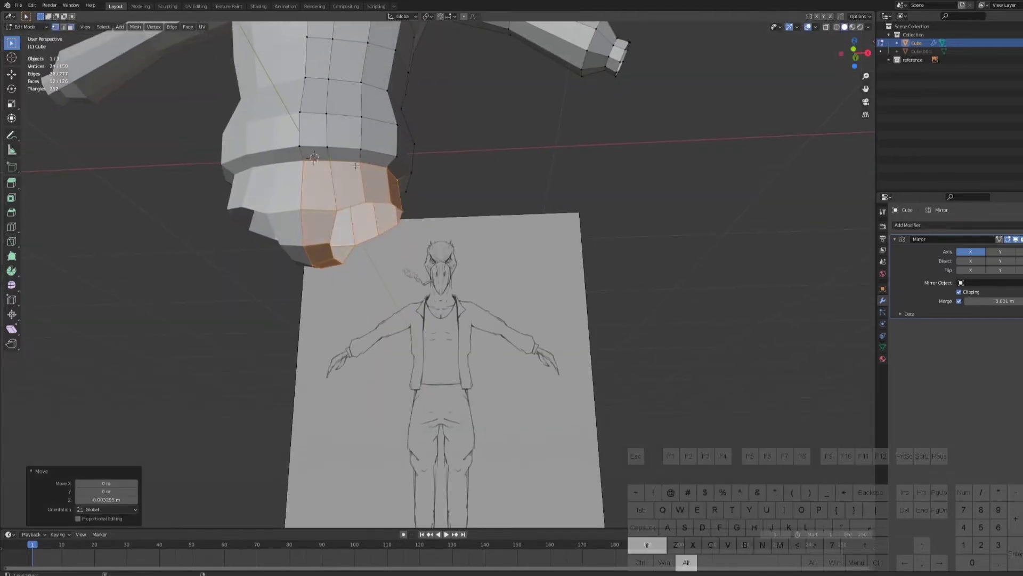
pyautogui.keyDown('alt'); pyautogui.keyDown('shift'); pyautogui.click(345, 158); pyautogui.keyUp('shift'); pyautogui.keyUp('alt')
pyautogui.press('KP_1')
pyautogui.press('g')
pyautogui.click(343, 172)
# - Add a centred horizontal loop cut around the hips of the trousers
pyautogui.hotkey('ctrl', 'r')
pyautogui.click(328, 195)
pyautogui.rightClick(328, 195)
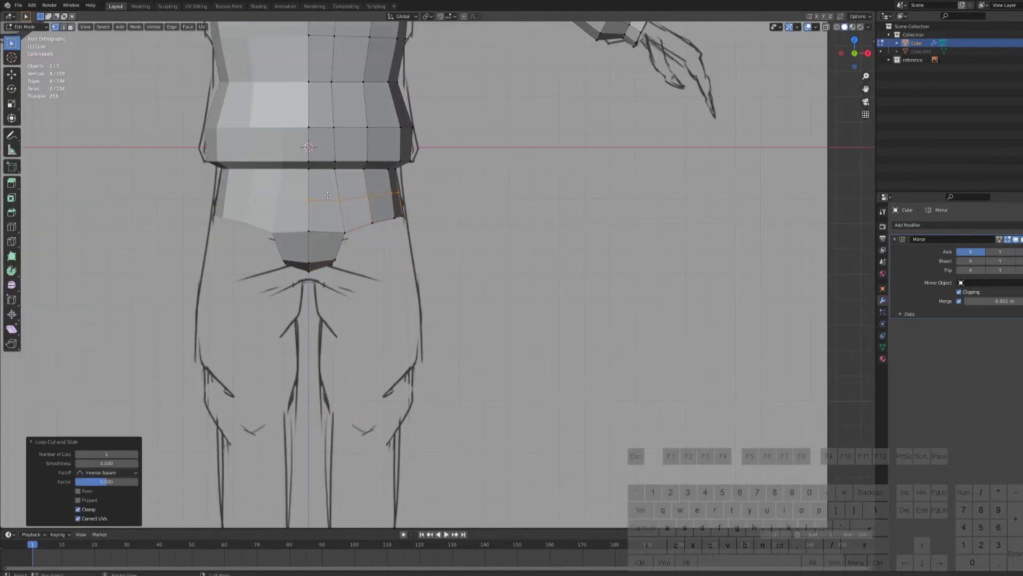
# - Extrude the leg opening's edge loop down to form the upper trouser leg
pyautogui.moveTo(424, 218); pyautogui.dragTo(363, 181, button='middle')
pyautogui.keyDown('alt'); pyautogui.click(353, 229); pyautogui.keyUp('alt')
pyautogui.press('KP_1')
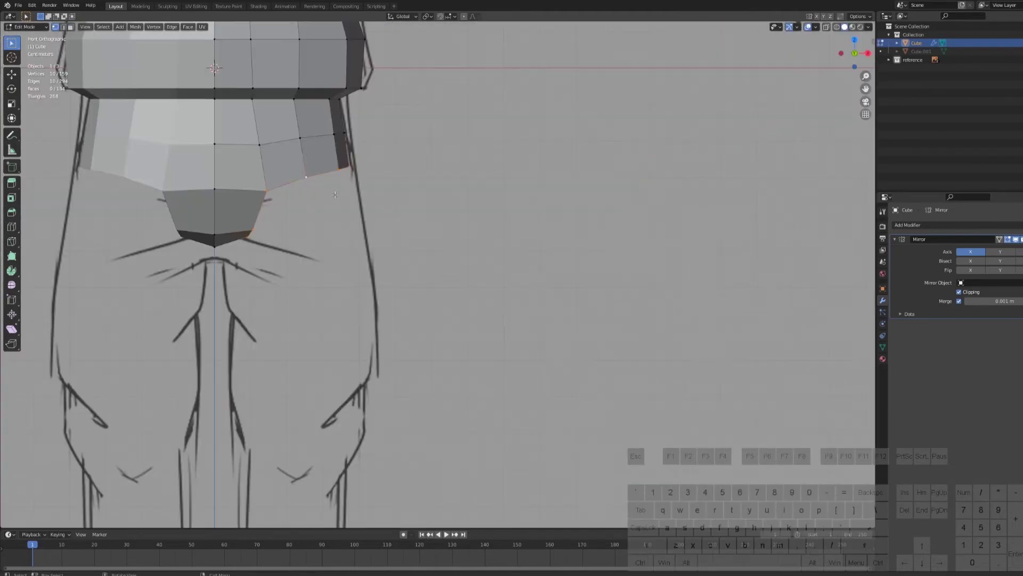
pyautogui.press('e')
pyautogui.click(357, 289)
# - Move the crotch-side vertices of the trouser leg along X
pyautogui.moveTo(357, 289); pyautogui.dragTo(224, 217, button='middle')
pyautogui.click(232, 288)
pyautogui.keyDown('shift'); pyautogui.click(192, 150); pyautogui.keyUp('shift')
pyautogui.moveTo(193, 150); pyautogui.dragTo(202, 208, button='middle')
pyautogui.press('g')
pyautogui.press('x')
pyautogui.click(251, 181)
pyautogui.click(274, 208)
pyautogui.press('g')
pyautogui.press('x')
pyautogui.click(282, 213)
# - Adjust the height of the crotch's lower edge and its centre vertex along Z
pyautogui.press('KP_3')
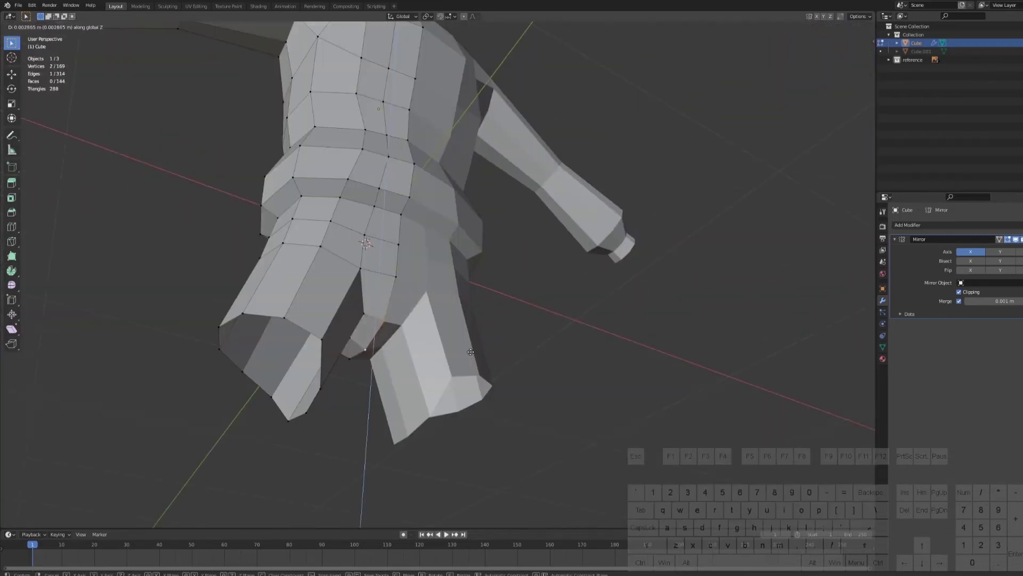
pyautogui.click(469, 338)
pyautogui.moveTo(469, 338); pyautogui.dragTo(434, 373, button='middle')
pyautogui.click(420, 270)
pyautogui.press('g')
pyautogui.press('z')
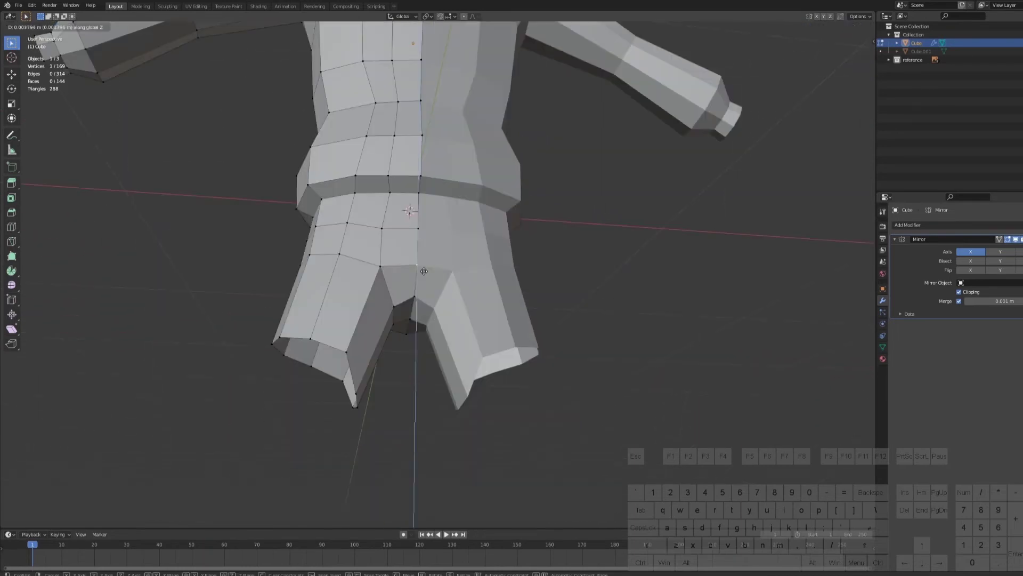
pyautogui.click(423, 262)
# - Move the face at the back of the hip outward along Y
pyautogui.moveTo(423, 262); pyautogui.dragTo(354, 220, button='middle')
pyautogui.keyDown('shift'); pyautogui.click(400, 266); pyautogui.keyUp('shift')
pyautogui.press('g')
pyautogui.press('y')
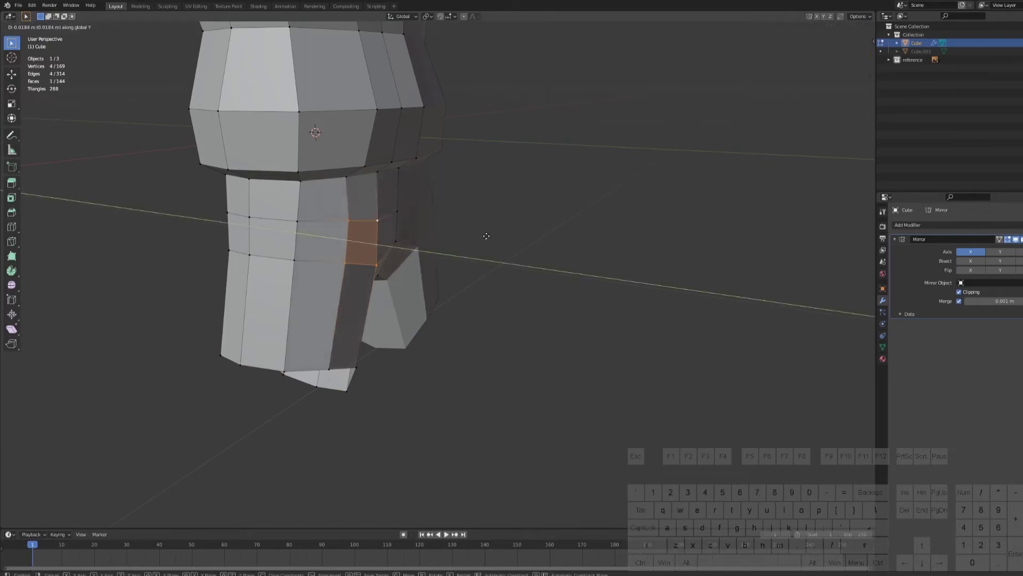
pyautogui.click(496, 235)
# - Move the neighbouring vertex on the seat of the trousers along Y
pyautogui.click(397, 214)
pyautogui.press('g')
pyautogui.press('y')
pyautogui.moveTo(495, 235); pyautogui.dragTo(251, 215, button='middle')
pyautogui.click(431, 216)
# - Move the two side hip vertices backward along Y in the side view
pyautogui.moveTo(389, 302); pyautogui.dragTo(613, 290, button='middle')
pyautogui.click(347, 208)
pyautogui.keyDown('shift'); pyautogui.click(344, 244); pyautogui.keyUp('shift')
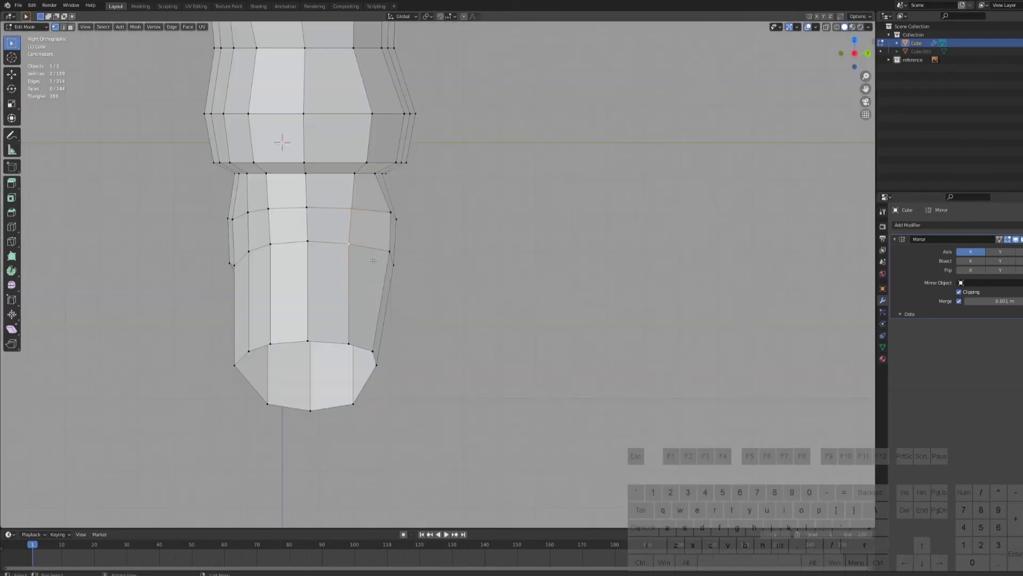
pyautogui.press('g')
pyautogui.press('y')
pyautogui.click(387, 261)
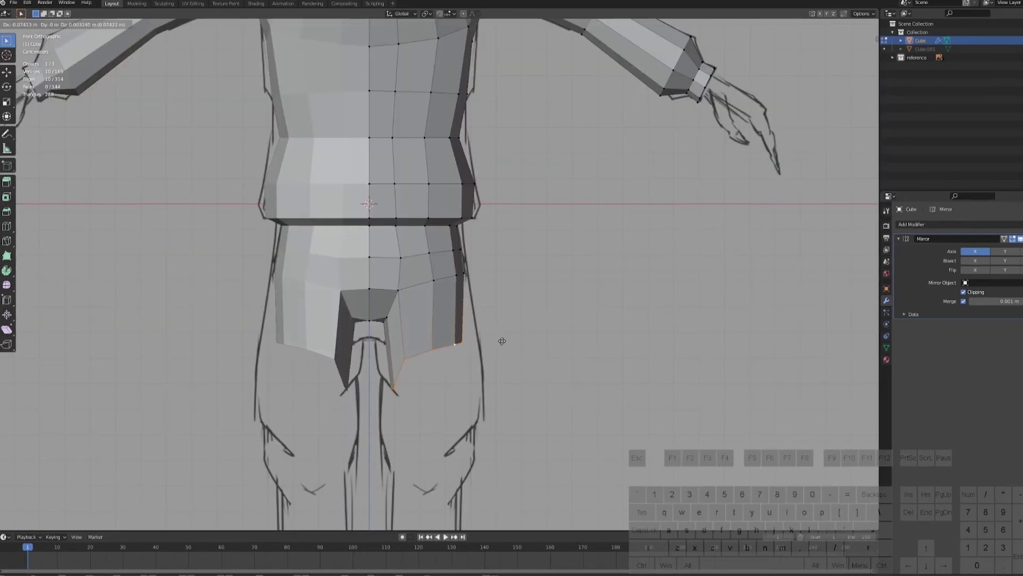
# - Move the leg's bottom edge loop about 0.05 m outward along X
pyautogui.click(515, 342)
# - Try to flatten the leg's bottom edge loop by scaling it to 0 along Z
pyautogui.press('s')
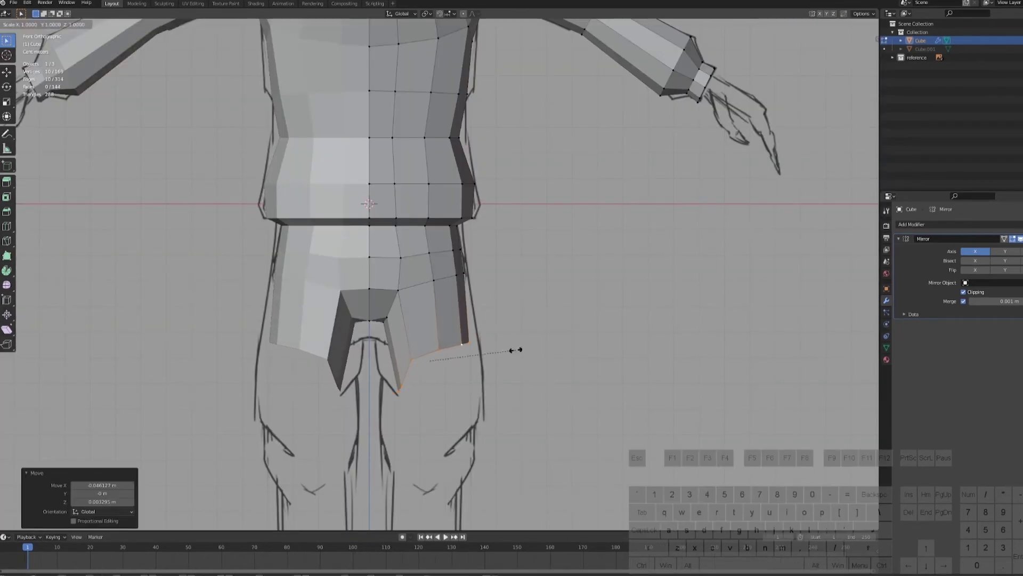
pyautogui.press('z')
pyautogui.press('0')
pyautogui.press('Escape')
pyautogui.hotkey('ctrl', 'z')
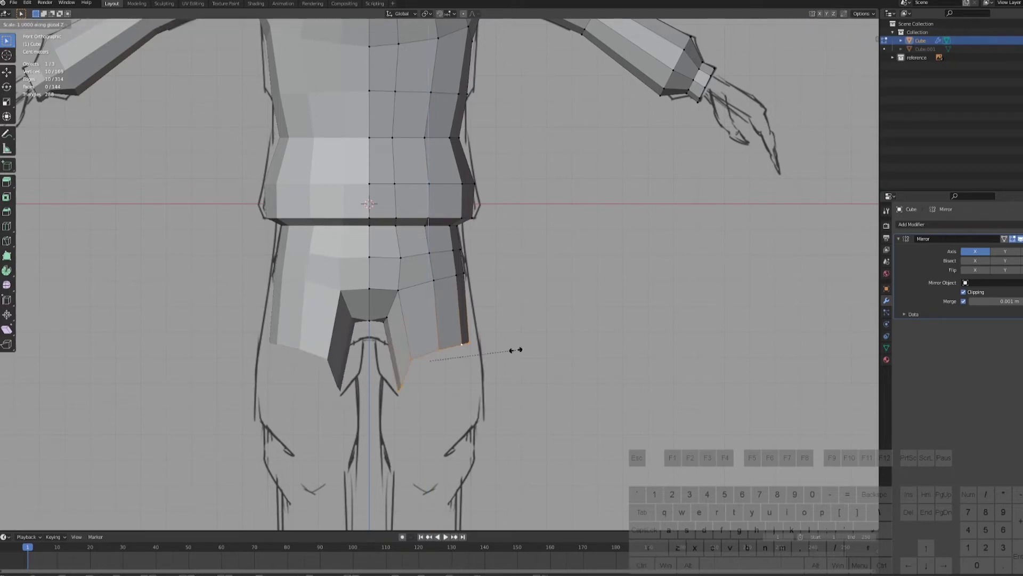
# - Flatten the leg's bottom edge loop with a Z scale of 0, and enlarge it about 1.37 times to match the front drawing
pyautogui.press('0')
pyautogui.click(515, 350)
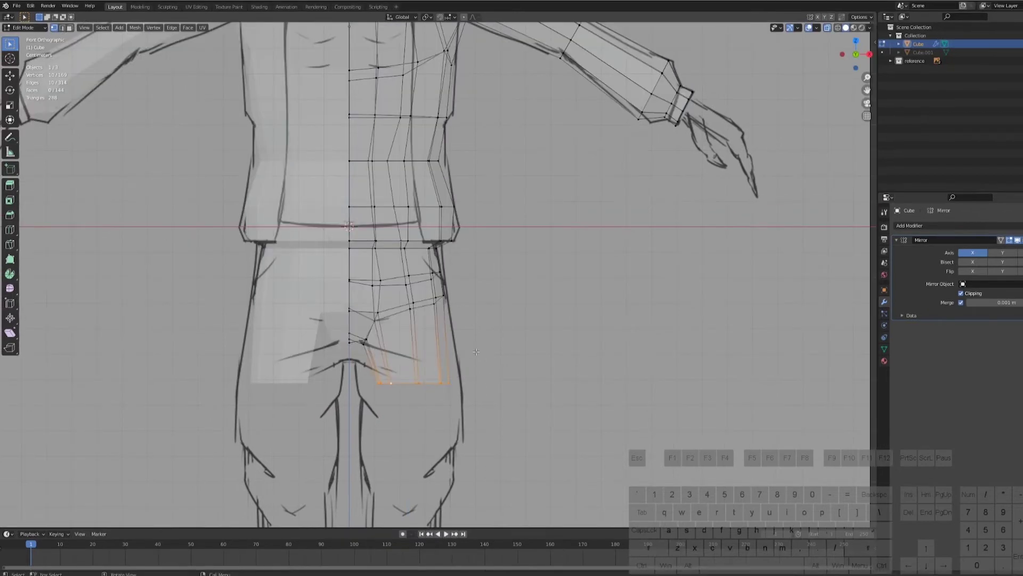
pyautogui.scroll(-1, 476, 351)
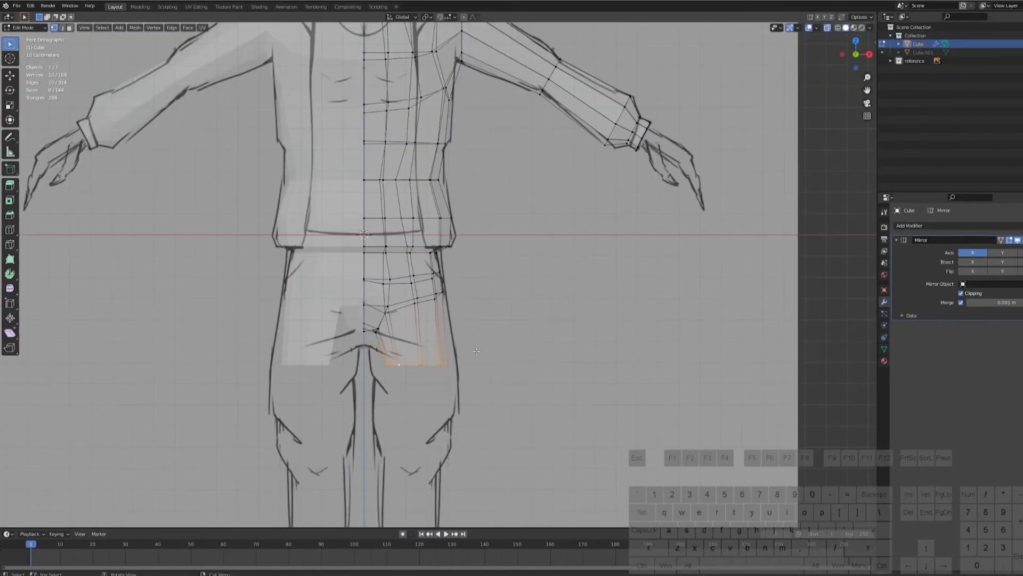
pyautogui.scroll(1, 476, 351)
pyautogui.press('KP_3')
pyautogui.press('KP_1')
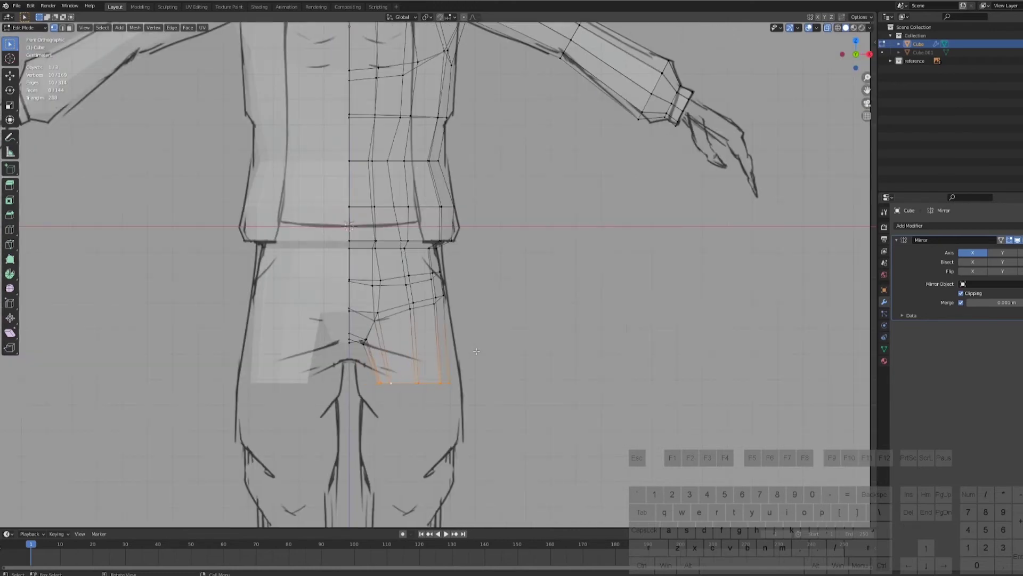
pyautogui.press('s')
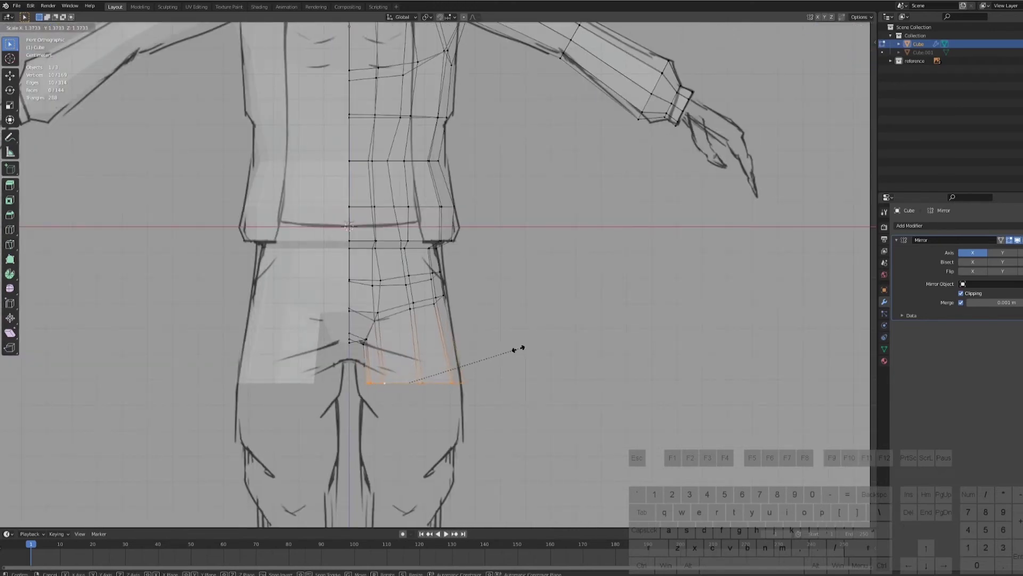
pyautogui.click(515, 349)
# - Narrow the leg's bottom loop along Y in the side view and move it about 0.03 m along Y
pyautogui.press('KP_3')
pyautogui.press('s')
pyautogui.press('y')
pyautogui.click(418, 351)
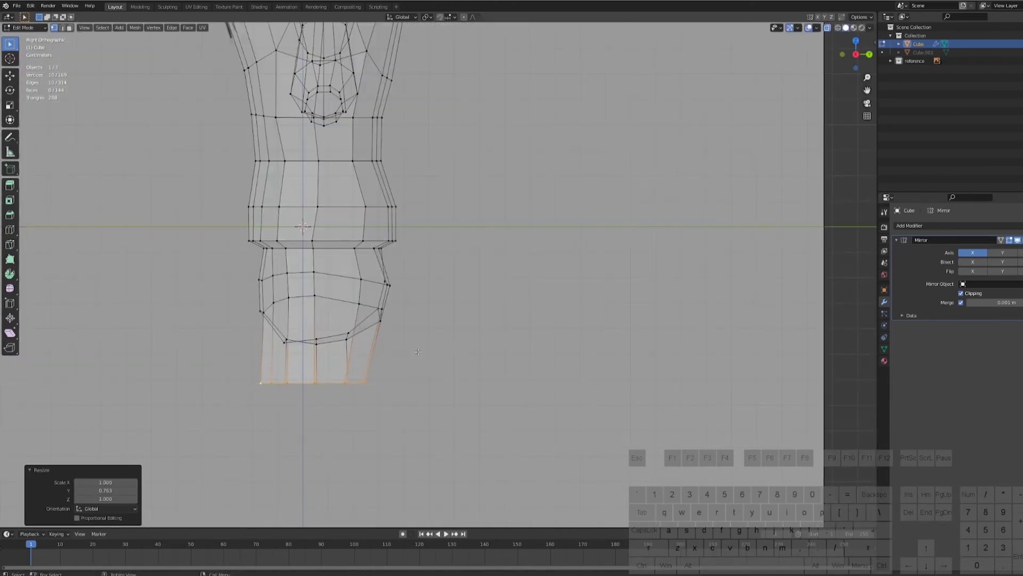
pyautogui.press('g')
pyautogui.press('y')
pyautogui.click(426, 351)
# - Extrude the leg's bottom loop about 0.39 m down to the knee, and fit its size and position to the front drawing
pyautogui.press('KP_1')
pyautogui.press('e')
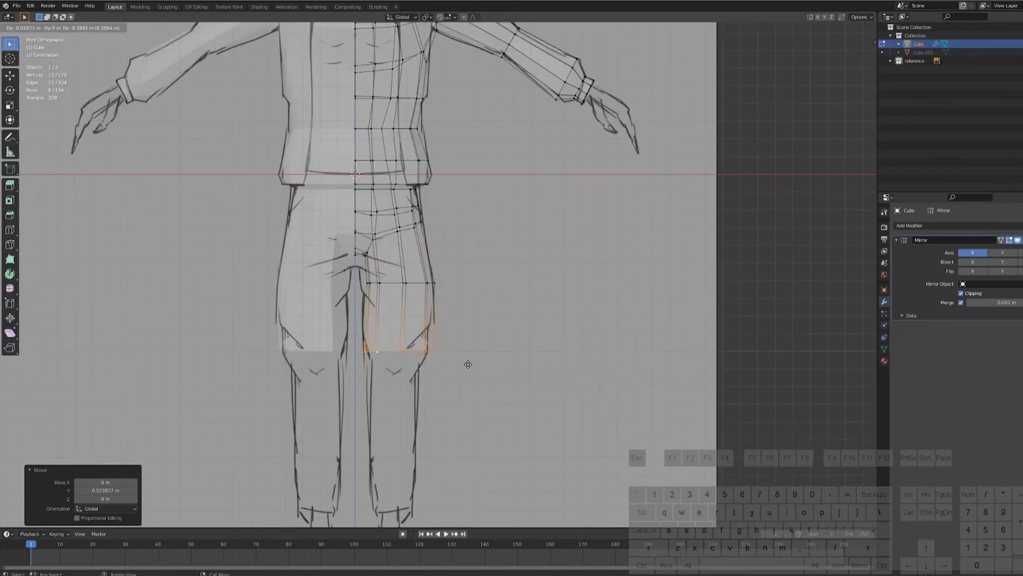
pyautogui.click(469, 364)
pyautogui.press('s')
pyautogui.click(494, 361)
pyautogui.press('g')
pyautogui.click(493, 371)
pyautogui.press('s')
pyautogui.keyDown('shift'); pyautogui.moveTo(492, 372); pyautogui.dragTo(446, 294, button='middle'); pyautogui.keyUp('shift')
pyautogui.click(464, 332)
# - Extrude the knee loop down to the trouser cuff and shrink the new loop to about 0.7 of its size
pyautogui.press('e')
pyautogui.click(442, 442)
pyautogui.press('s')
pyautogui.click(427, 436)
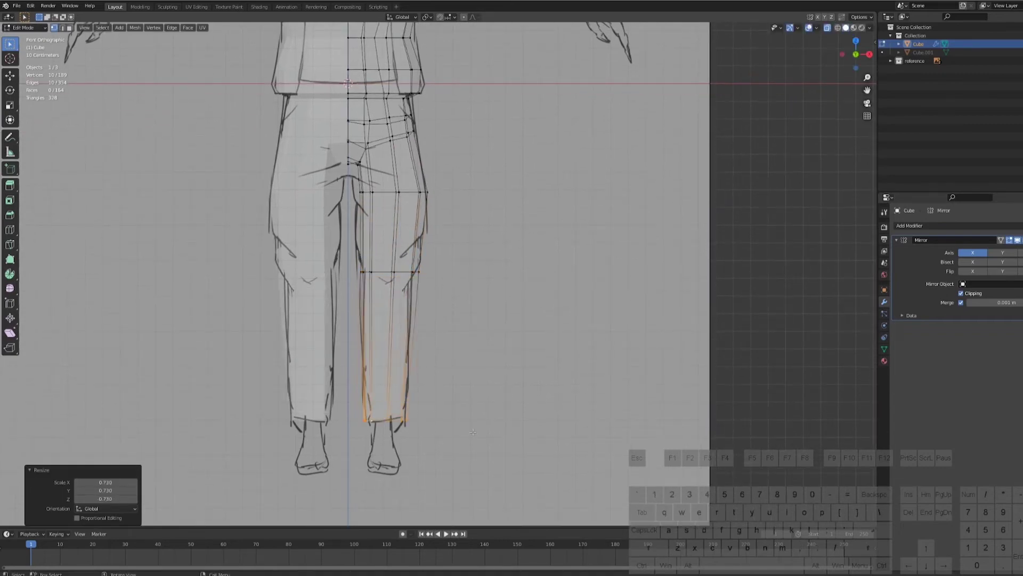
# - Move the thigh edge loop about 0.015 m outward along X and narrow it to about 0.95 along X
pyautogui.moveTo(480, 421); pyautogui.dragTo(345, 346, button='middle')
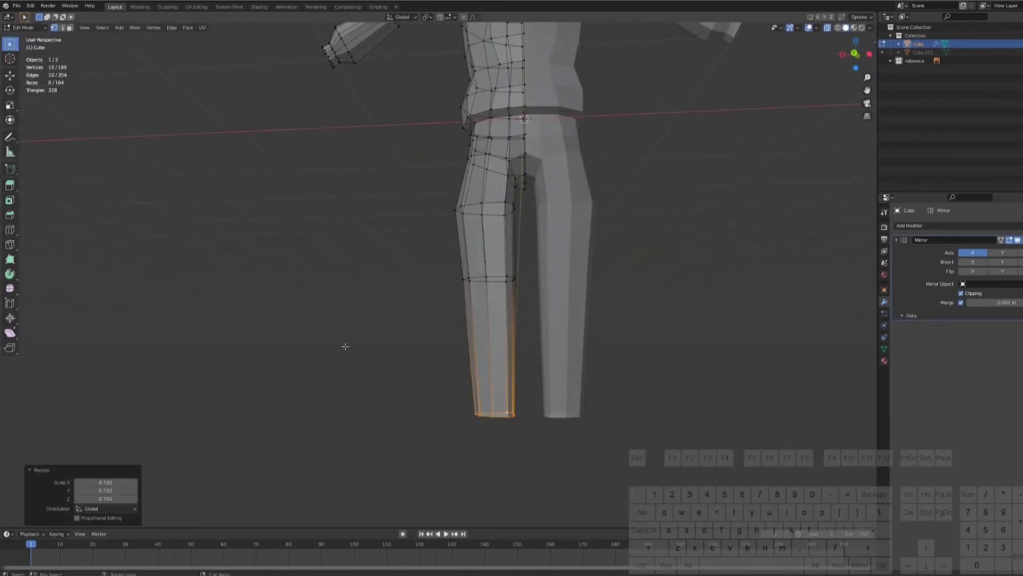
pyautogui.moveTo(494, 204)
pyautogui.mouseDown(button='middle')
pyautogui.moveTo(569, 221)
pyautogui.moveTo(553, 286)
pyautogui.mouseUp(button='middle')
pyautogui.click(553, 287)
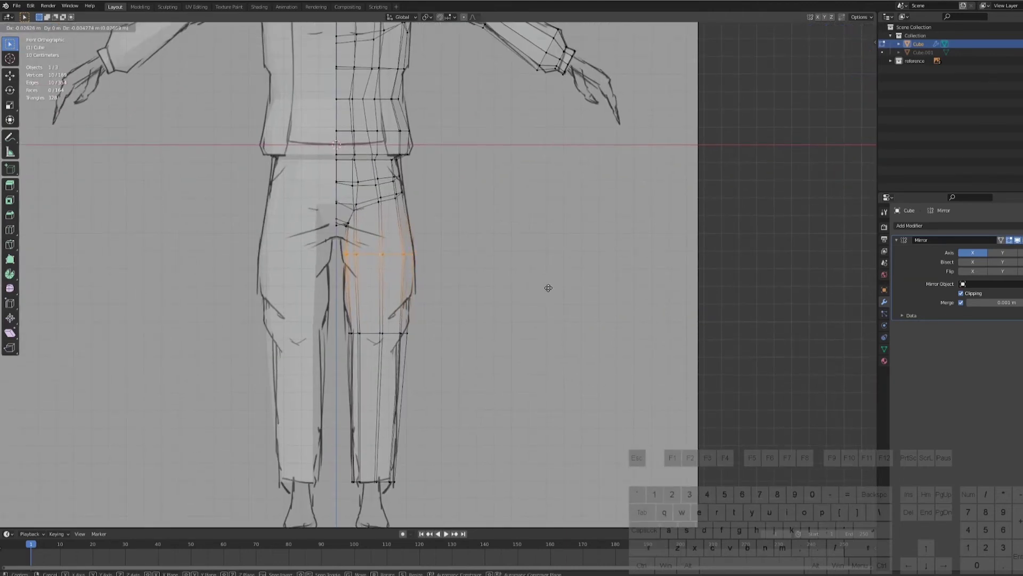
pyautogui.moveTo(548, 285); pyautogui.dragTo(530, 293, button='middle')
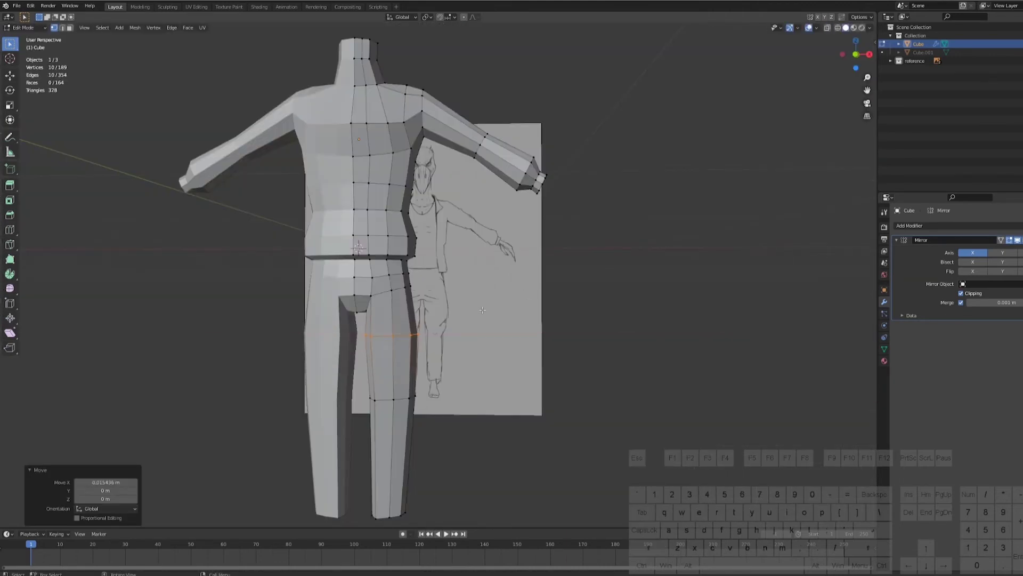
pyautogui.press('s')
pyautogui.press('x')
pyautogui.click(485, 307)
# - Widen the thigh edge loop to about 1.017 along X in the front view
pyautogui.press('KP_1')
pyautogui.press('KP_5')
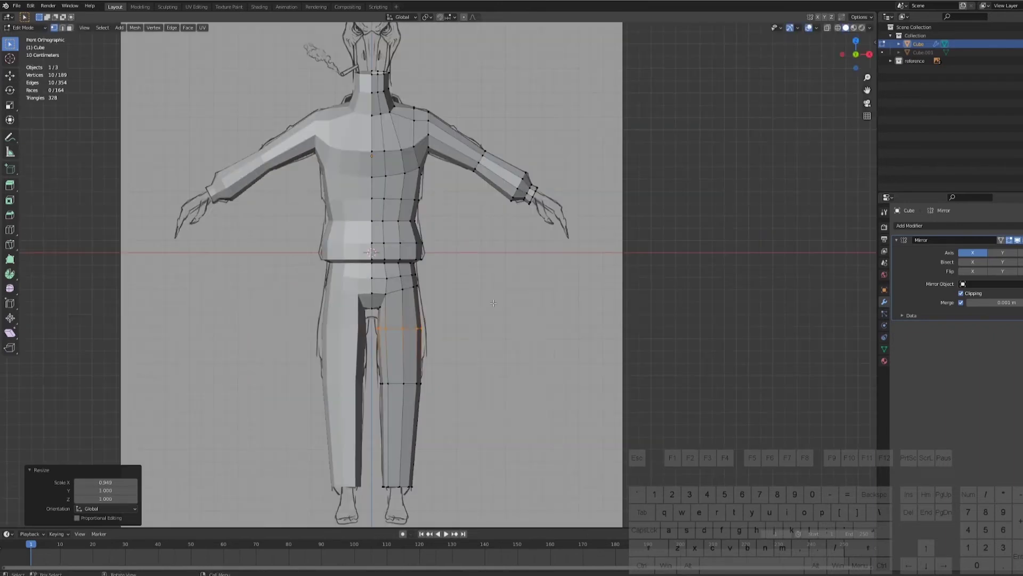
pyautogui.scroll(3, 494, 303)
pyautogui.press('s')
pyautogui.press('x')
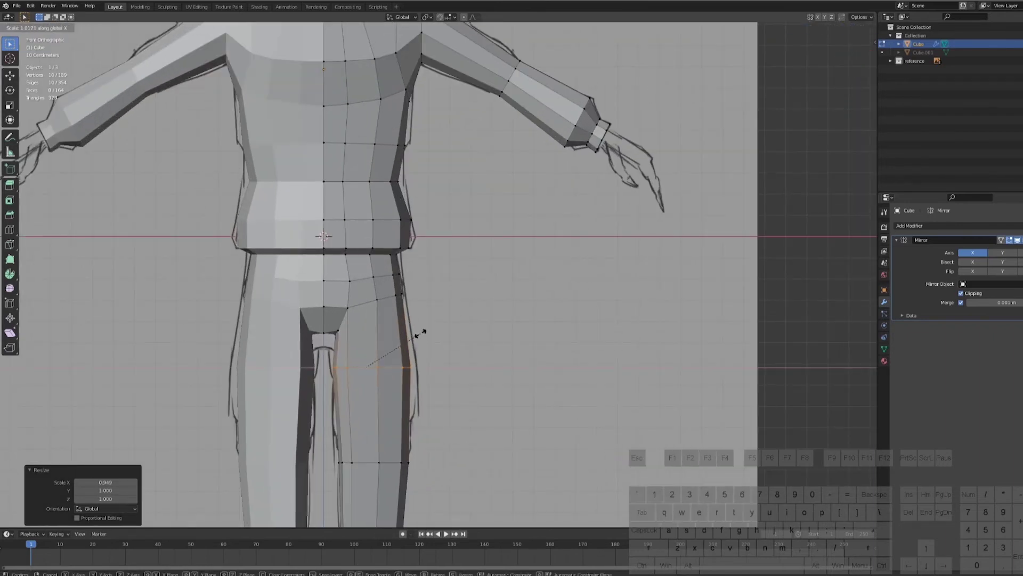
pyautogui.click(421, 318)
# - Select the four vertices of the front crotch face and move them about 0.028 m down along Z
pyautogui.click(827, 29)
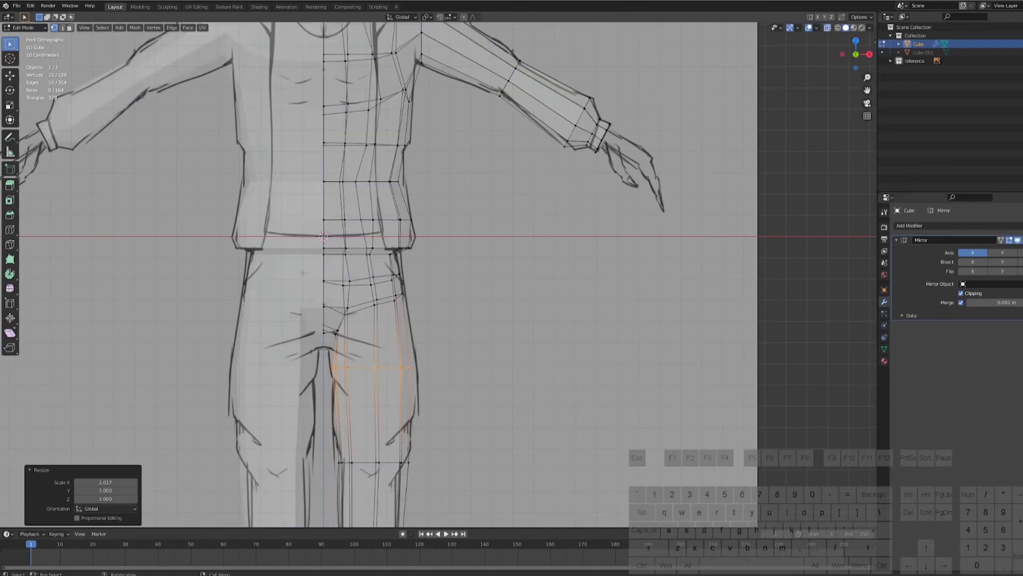
pyautogui.moveTo(339, 328); pyautogui.dragTo(340, 326)
pyautogui.hotkey('alt', 'z')
pyautogui.moveTo(340, 326); pyautogui.dragTo(331, 262, button='middle')
pyautogui.keyDown('shift'); pyautogui.click(325, 233); pyautogui.keyUp('shift')
pyautogui.keyDown('shift'); pyautogui.click(336, 308); pyautogui.keyUp('shift')
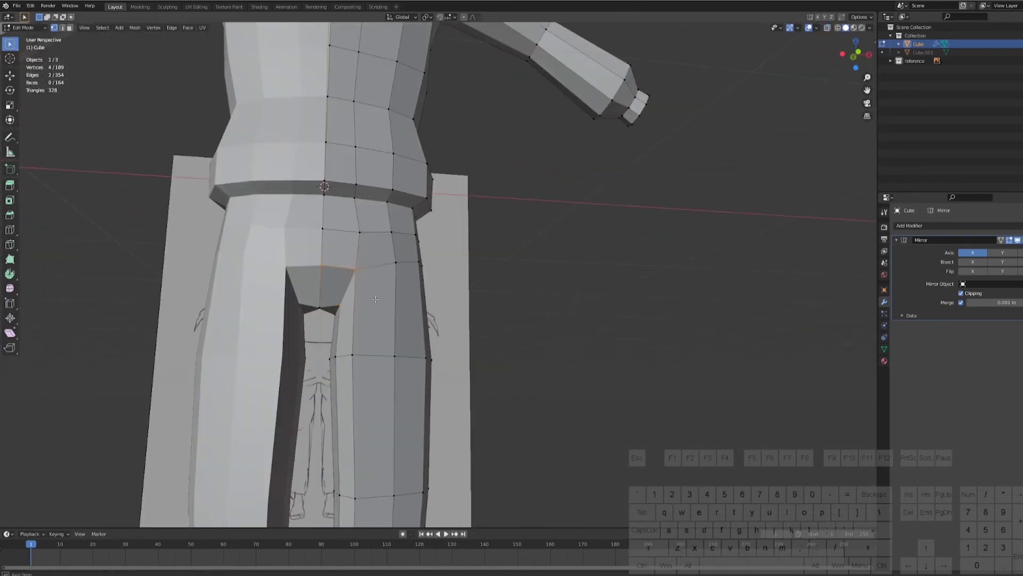
pyautogui.moveTo(335, 308); pyautogui.dragTo(393, 281, button='middle')
pyautogui.keyDown('shift'); pyautogui.click(387, 224); pyautogui.keyUp('shift')
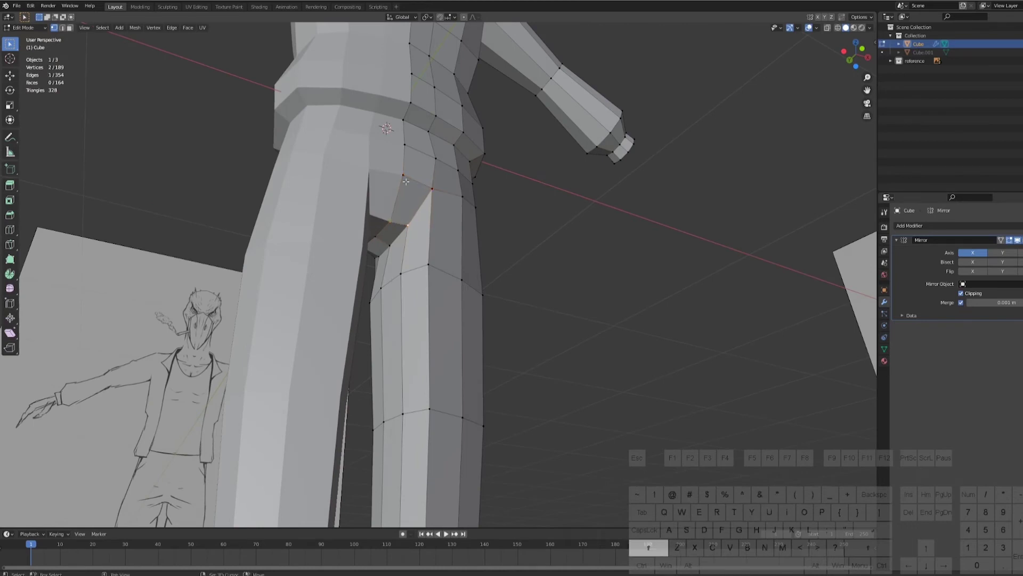
pyautogui.press('KP_1')
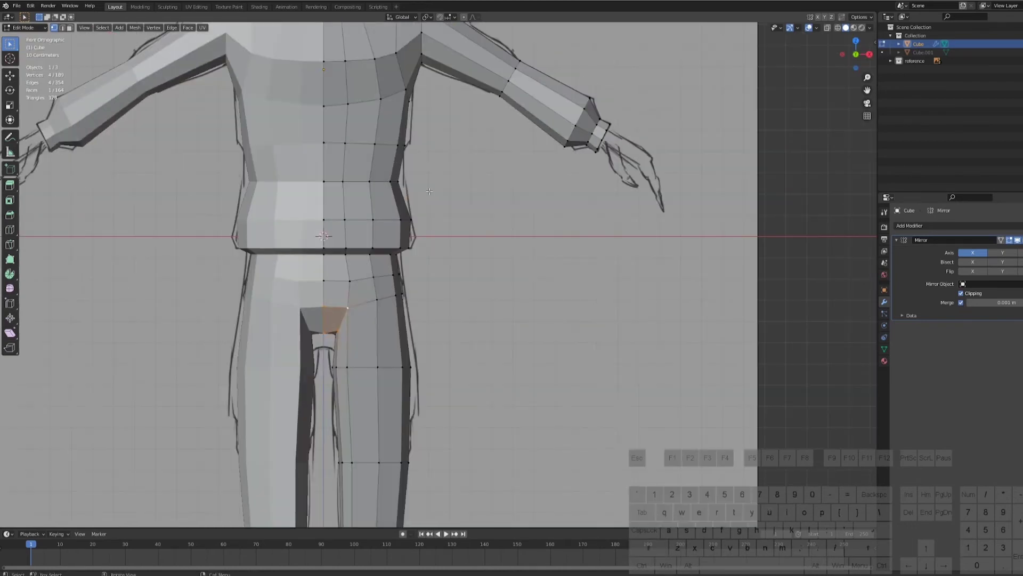
pyautogui.press('g')
pyautogui.press('z')
pyautogui.click(429, 197)
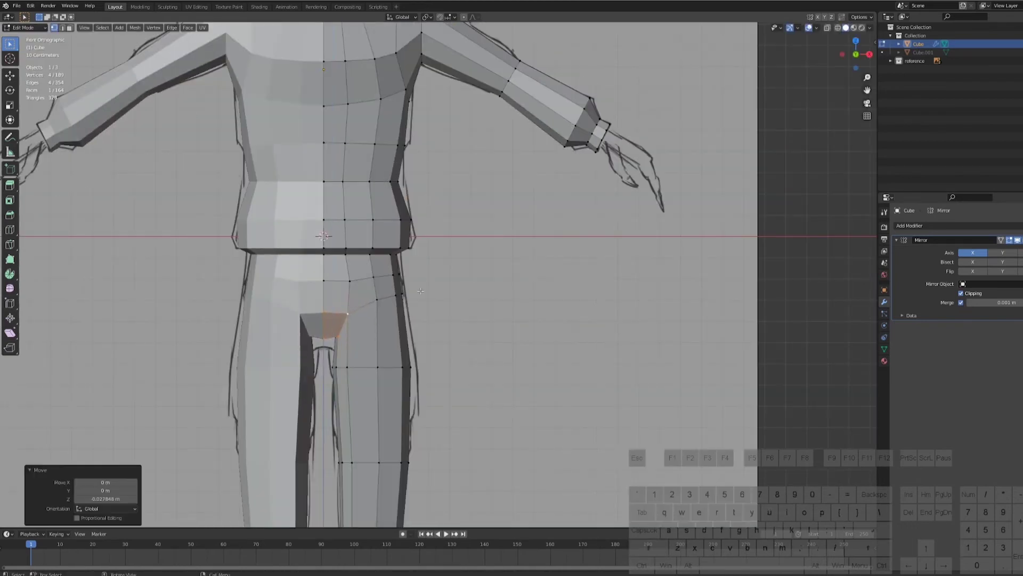
# - Smooth the vertices of the edge loop around the top of the leg and shift the loop slightly outward
pyautogui.moveTo(420, 291)
pyautogui.mouseDown(button='middle')
pyautogui.moveTo(414, 260)
pyautogui.moveTo(418, 272)
pyautogui.mouseUp(button='middle')
pyautogui.keyDown('alt'); pyautogui.click(362, 235); pyautogui.keyUp('alt')
pyautogui.rightClick(576, 266)
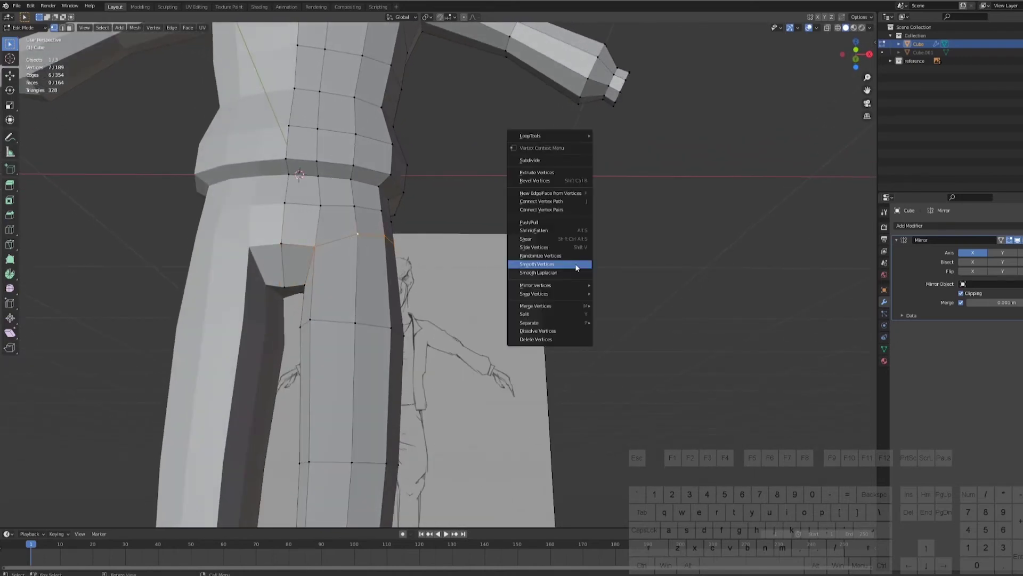
pyautogui.click(576, 264)
pyautogui.moveTo(576, 268); pyautogui.dragTo(548, 279, button='middle')
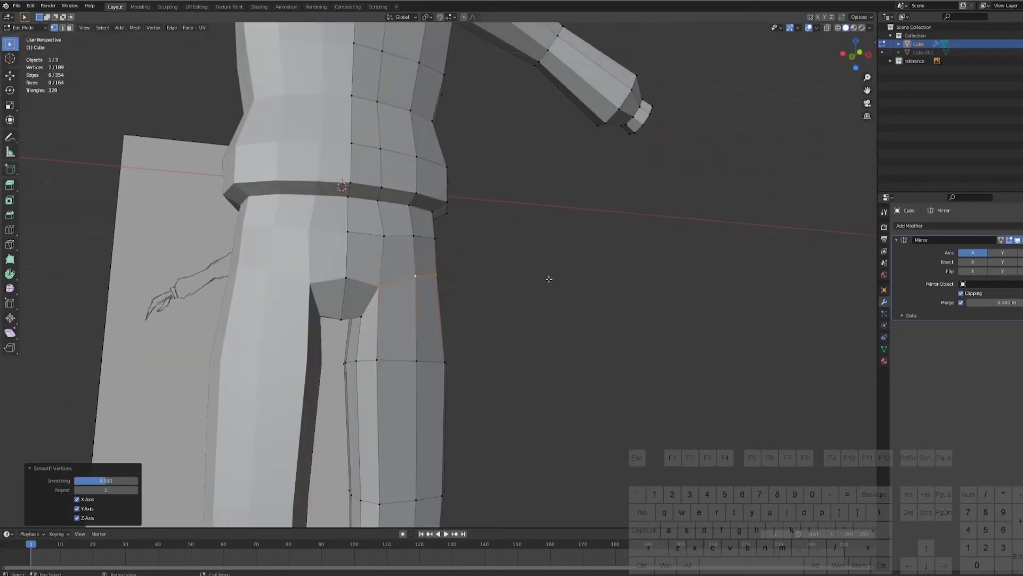
pyautogui.press('KP_1')
pyautogui.press('g')
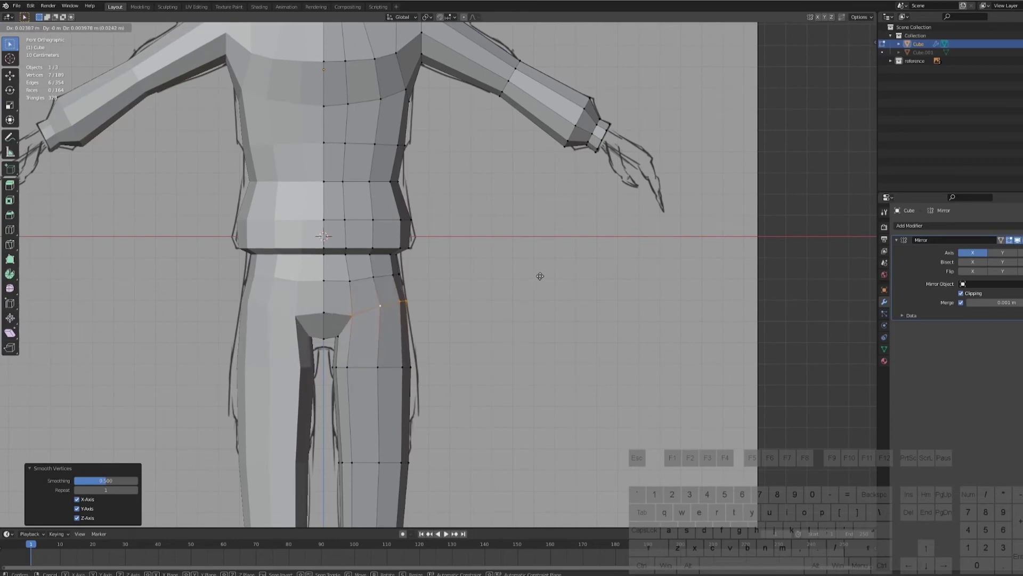
pyautogui.click(540, 276)
# - Move the thigh edge loop about 0.01 m outward along X
pyautogui.keyDown('alt'); pyautogui.click(392, 368); pyautogui.keyUp('alt')
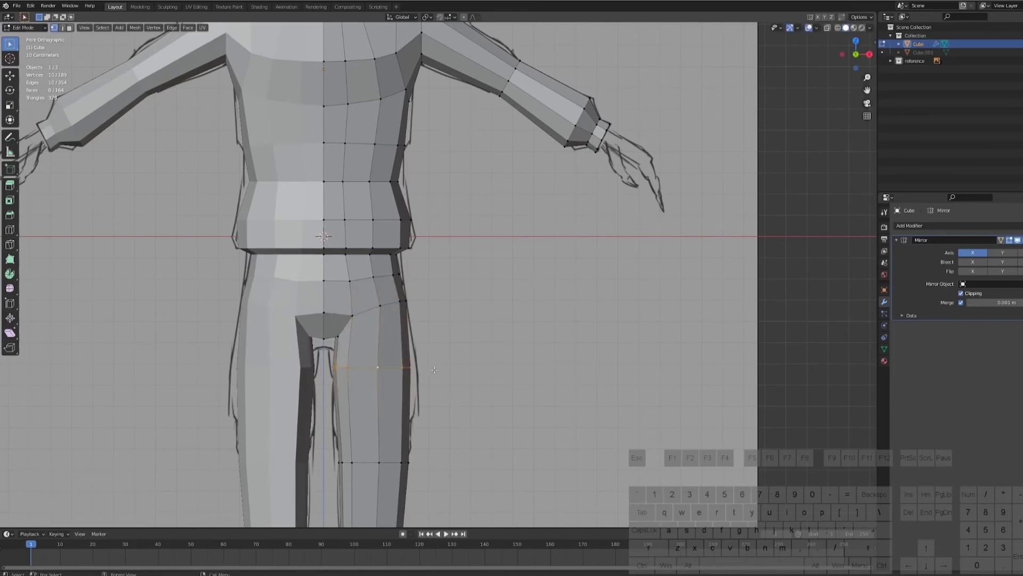
pyautogui.press('g')
pyautogui.click(436, 369)
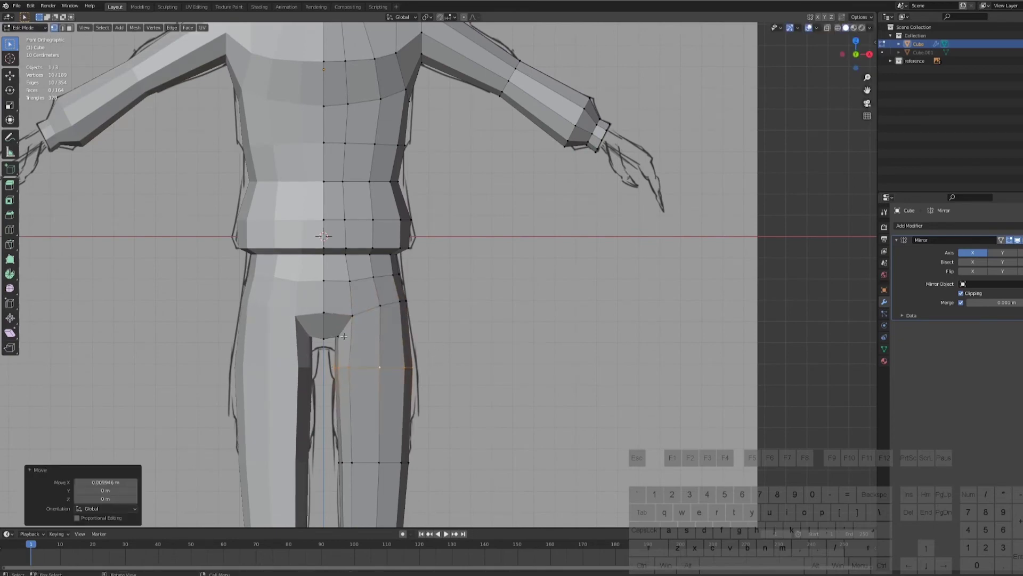
# - Slide the inner crotch vertex slightly along its edge
pyautogui.scroll(4, 436, 369)
pyautogui.moveTo(437, 369); pyautogui.dragTo(373, 375, button='middle')
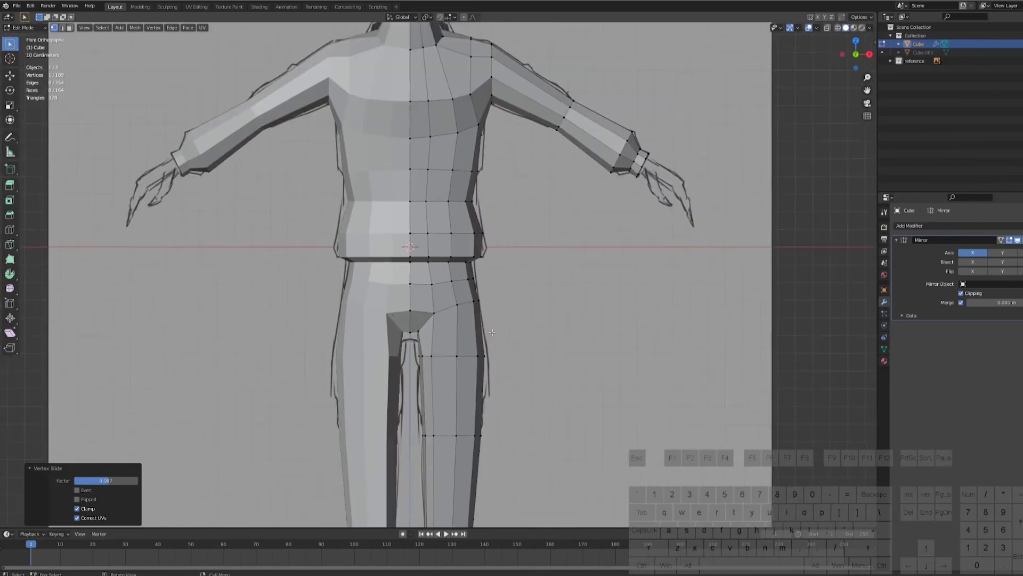
pyautogui.scroll(-2, 520, 348)
pyautogui.keyDown('shift'); pyautogui.moveTo(521, 348); pyautogui.dragTo(457, 271, button='middle'); pyautogui.keyUp('shift')
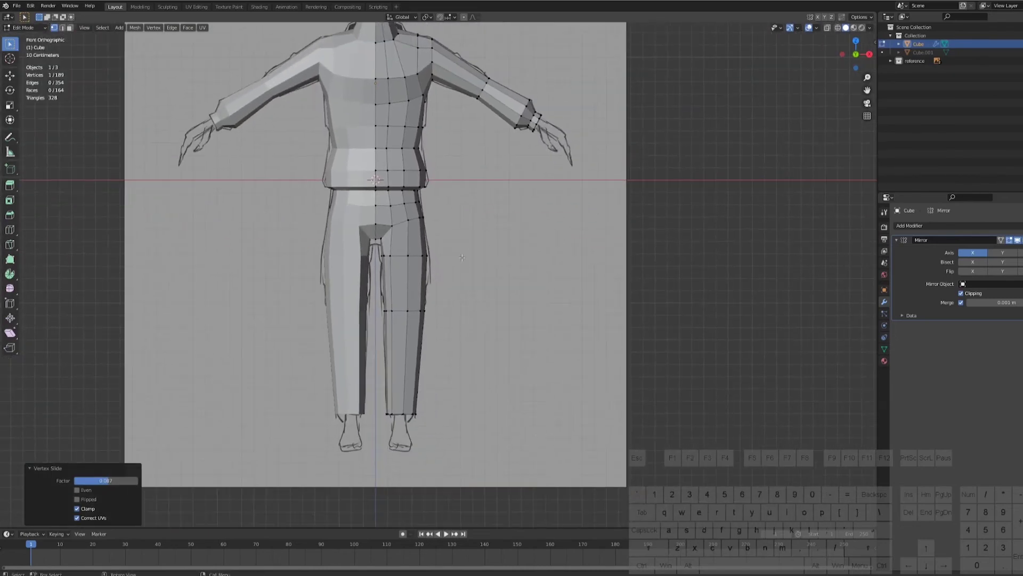
# - Shrink the knee edge loop slightly to match the leg width in the front drawing
pyautogui.scroll(2, 457, 271)
pyautogui.keyDown('alt'); pyautogui.click(404, 327); pyautogui.keyUp('alt')
pyautogui.press('s')
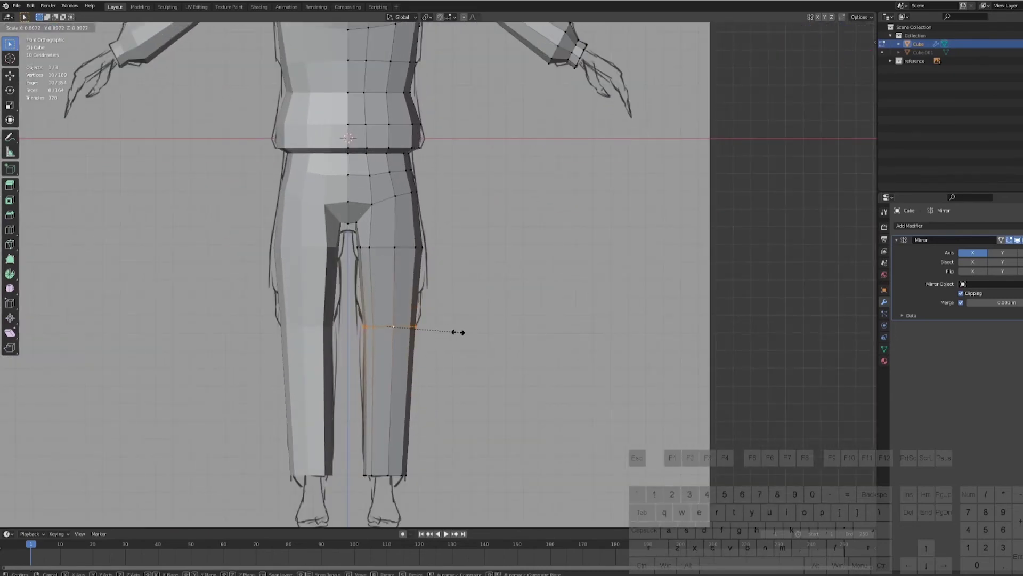
pyautogui.click(457, 333)
# - Round the thigh edge loop with LoopTools Circle at 60% influence and a 0° angle
pyautogui.moveTo(457, 333); pyautogui.dragTo(464, 169, button='middle')
pyautogui.rightClick(464, 170)
pyautogui.moveTo(466, 126)
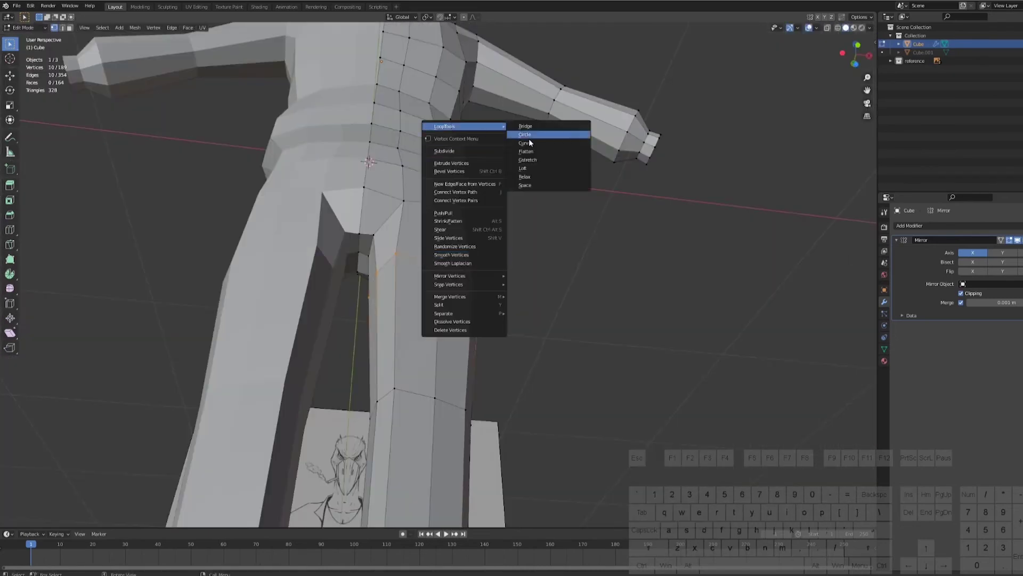
pyautogui.click(536, 135)
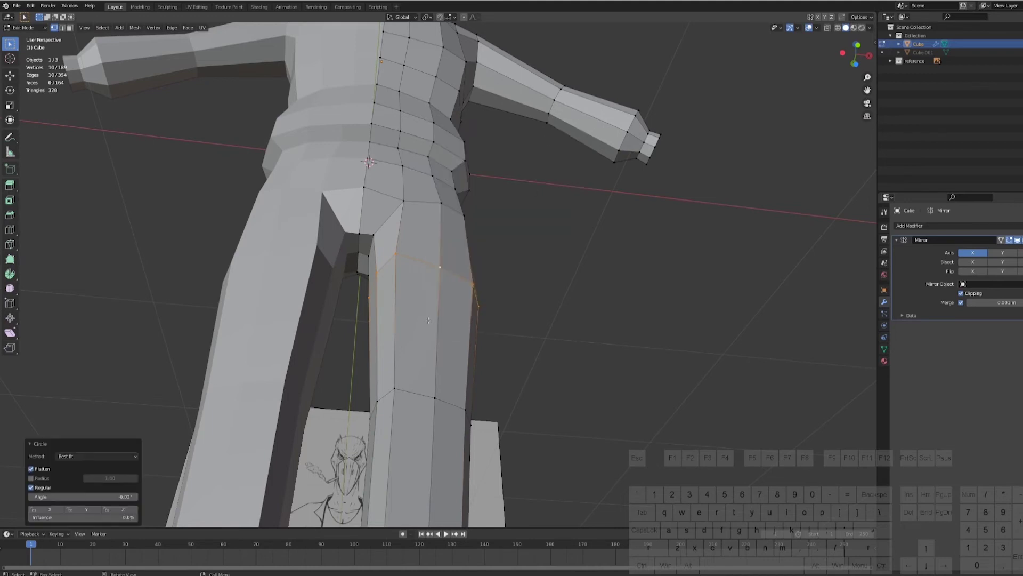
pyautogui.moveTo(48, 511); pyautogui.dragTo(83, 518)
pyautogui.click(75, 517)
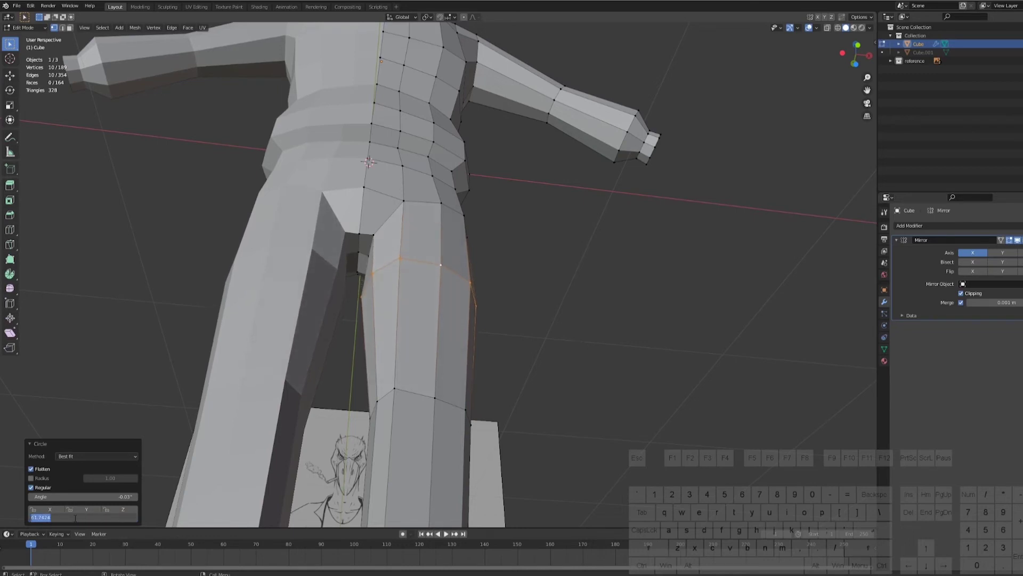
pyautogui.write('60')
pyautogui.press('Return')
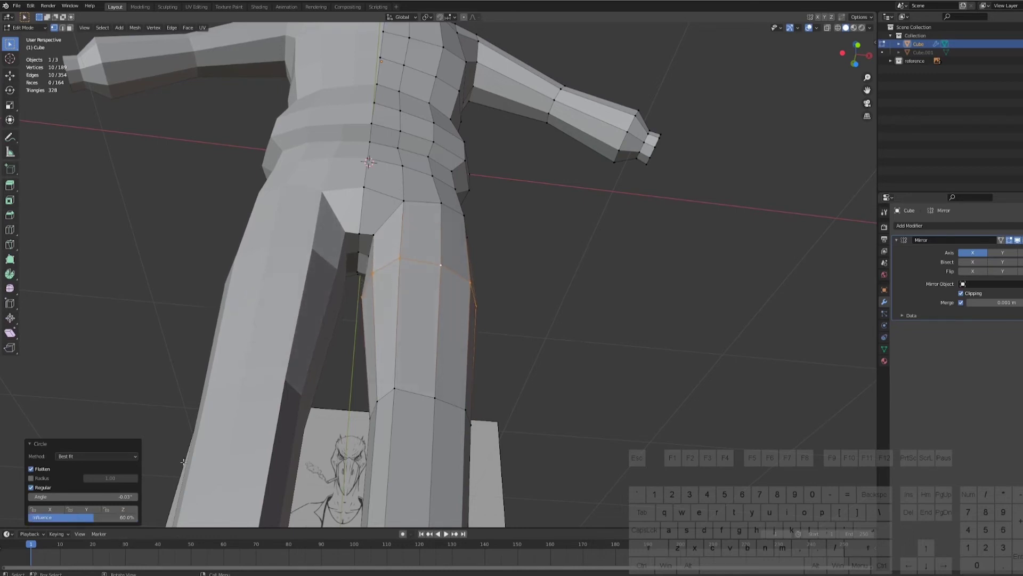
pyautogui.moveTo(345, 329); pyautogui.dragTo(615, 338, button='middle')
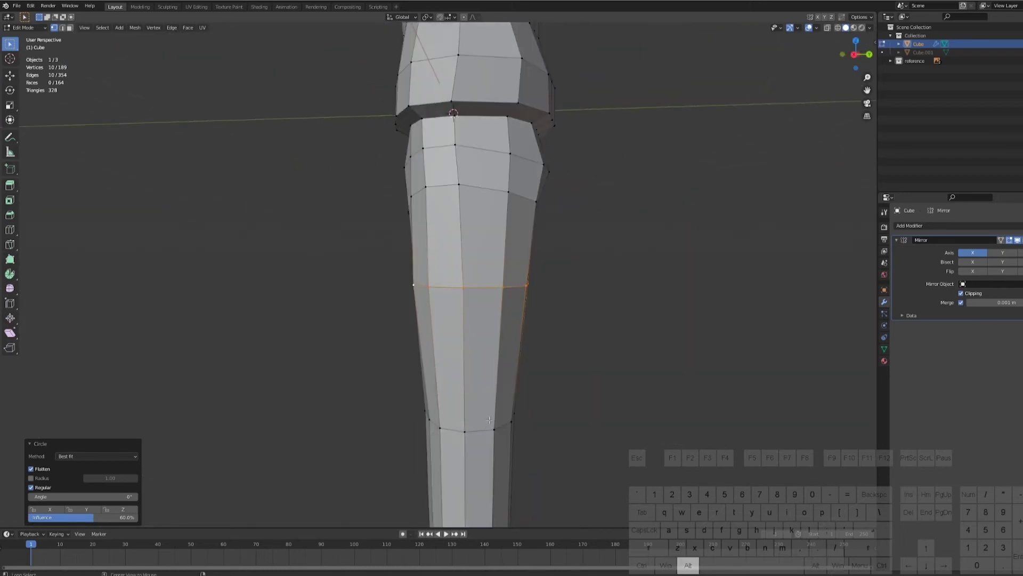
# - Round the knee edge loop with LoopTools Circle at 100% influence
pyautogui.rightClick(615, 339)
pyautogui.moveTo(618, 341)
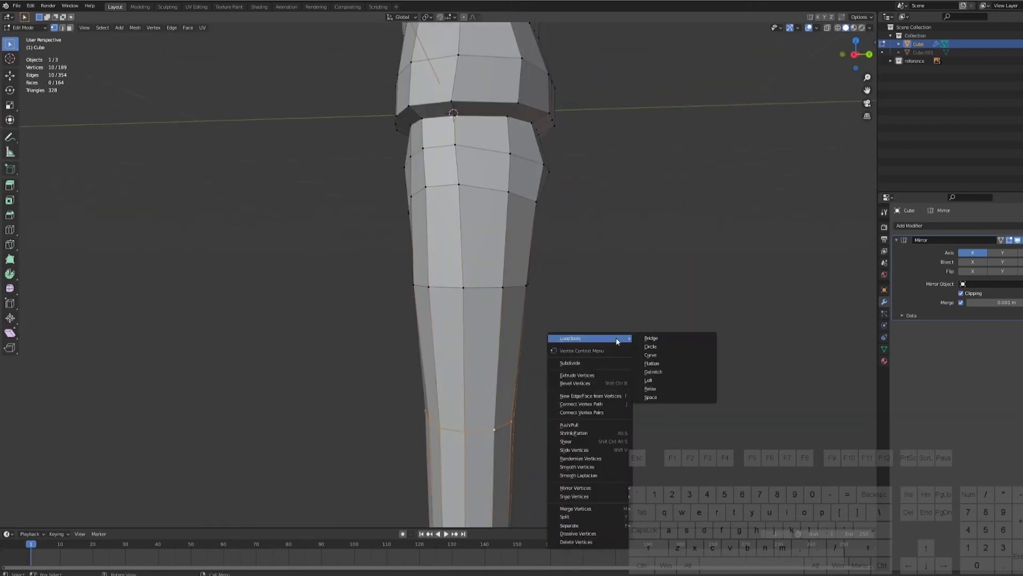
pyautogui.click(666, 347)
pyautogui.moveTo(100, 518); pyautogui.dragTo(143, 519)
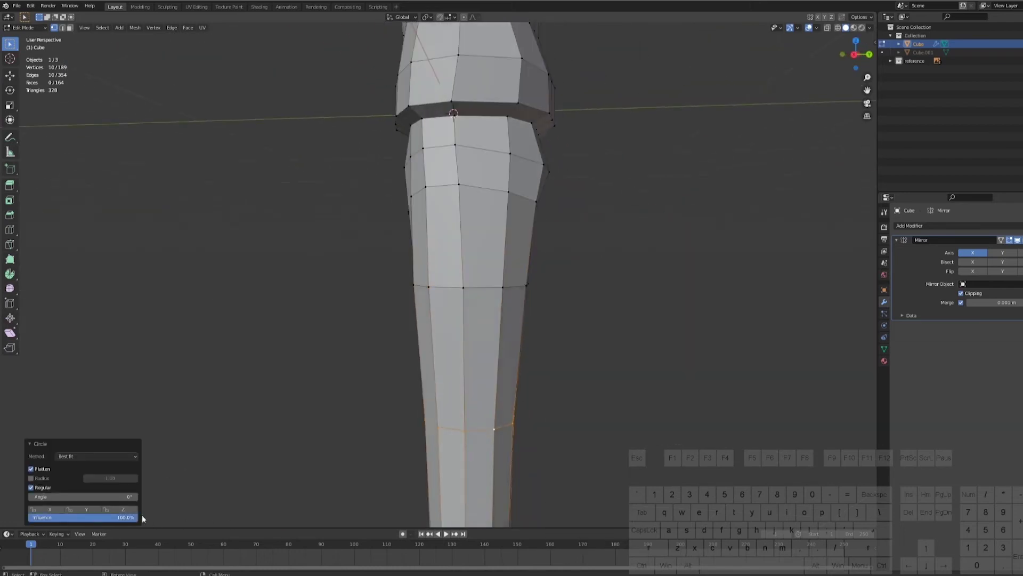
# - Round the trouser cuff's edge loop with LoopTools Circle
pyautogui.moveTo(288, 405); pyautogui.dragTo(437, 426, button='middle')
pyautogui.keyDown('shift'); pyautogui.moveTo(437, 427); pyautogui.dragTo(429, 290, button='middle'); pyautogui.keyUp('shift')
pyautogui.rightClick(429, 289)
pyautogui.moveTo(458, 290)
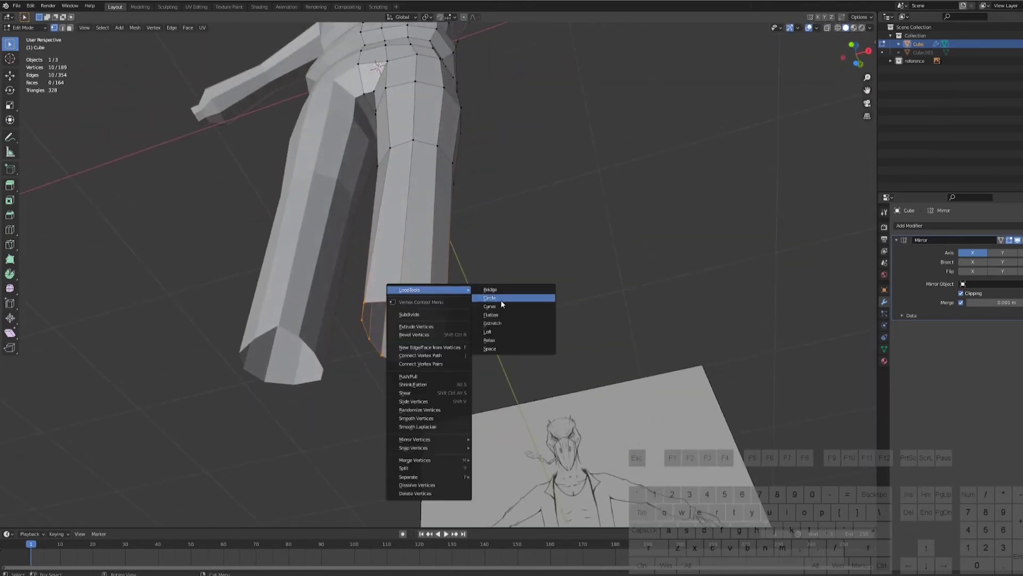
pyautogui.click(501, 301)
# - Smooth the vertices of the trouser leg's knee edge loop
pyautogui.press('KP_1')
pyautogui.scroll(4, 497, 321)
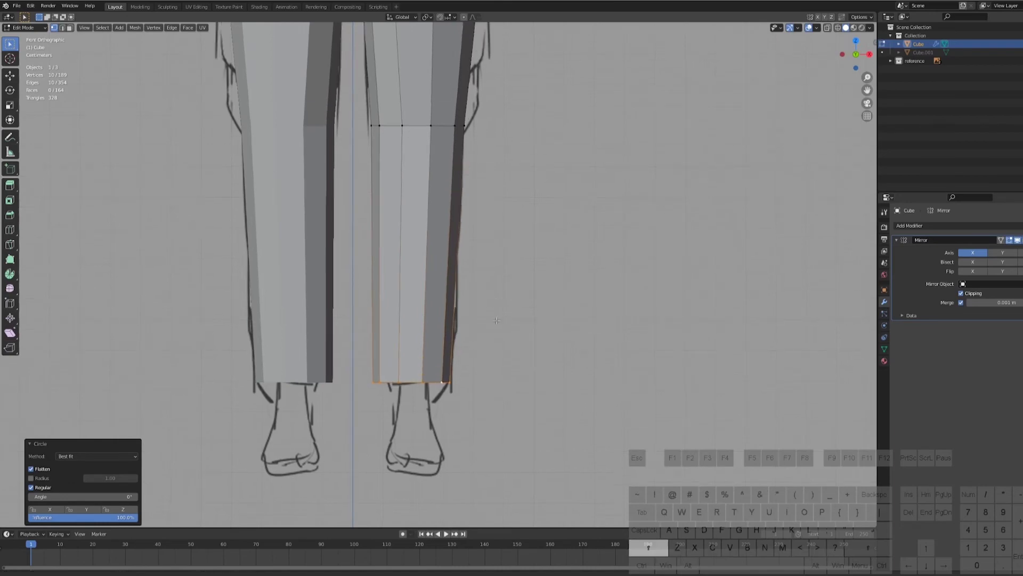
pyautogui.keyDown('shift'); pyautogui.moveTo(496, 320); pyautogui.dragTo(486, 466, button='middle'); pyautogui.keyUp('shift')
pyautogui.keyDown('alt'); pyautogui.click(432, 271); pyautogui.keyUp('alt')
pyautogui.rightClick(554, 267)
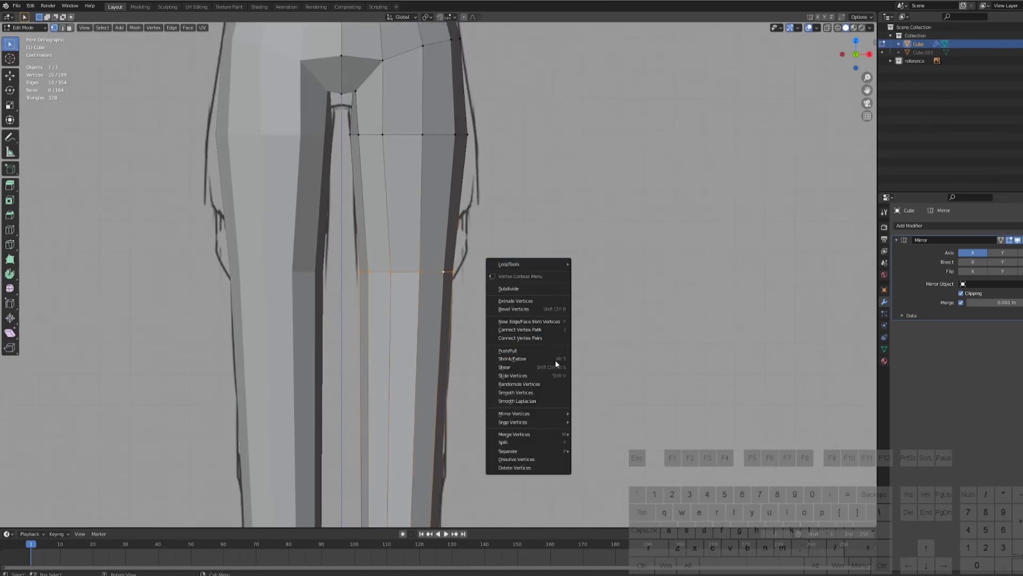
pyautogui.click(554, 393)
# - Select three vertices around the crotch and upper trouser leg and smooth them
pyautogui.moveTo(554, 395); pyautogui.dragTo(533, 256, button='middle')
pyautogui.click(426, 306)
pyautogui.keyDown('shift'); pyautogui.click(401, 218); pyautogui.keyUp('shift')
pyautogui.keyDown('shift'); pyautogui.click(387, 212); pyautogui.keyUp('shift')
pyautogui.rightClick(585, 240)
pyautogui.click(584, 240)
# - Extrude the trouser cuff's edge loop inward at 0.672 scale and move it slightly below the cuff
pyautogui.press('KP_1')
pyautogui.scroll(-5, 532, 256)
pyautogui.keyDown('alt'); pyautogui.click(424, 337); pyautogui.keyUp('alt')
pyautogui.press('e')
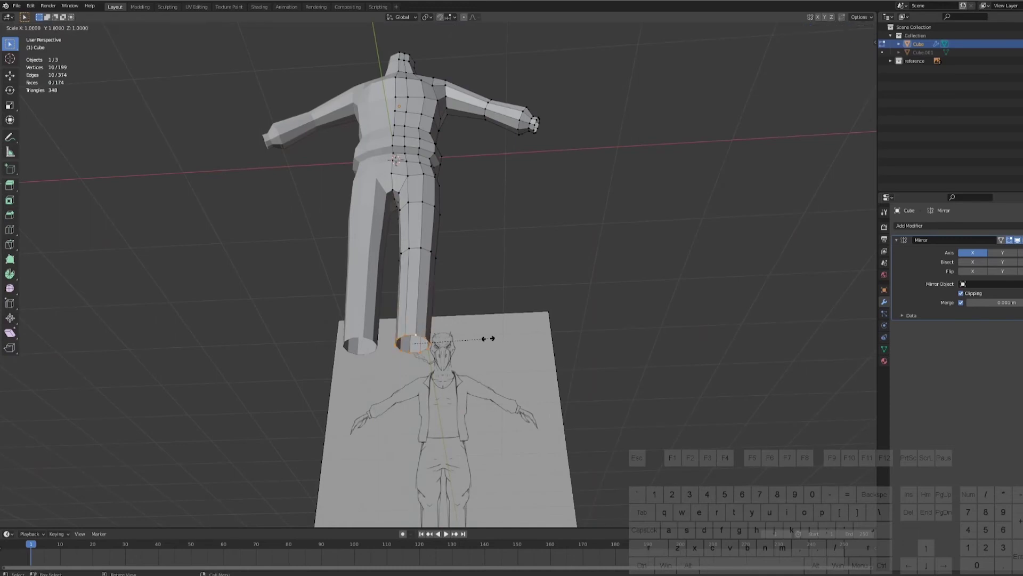
pyautogui.click(463, 341)
pyautogui.press('KP_1')
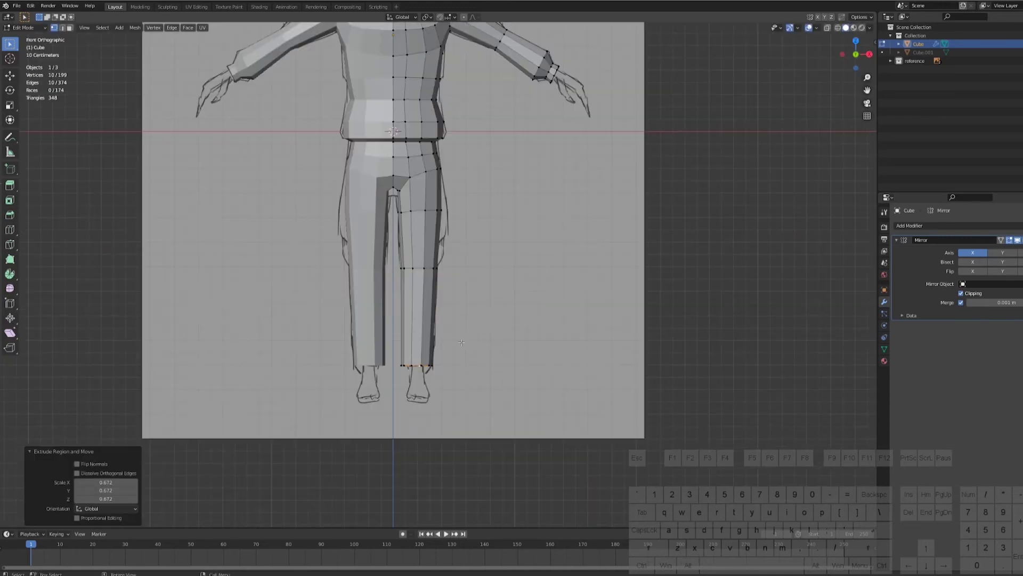
pyautogui.scroll(2, 462, 338)
pyautogui.keyDown('shift'); pyautogui.moveTo(462, 339); pyautogui.dragTo(447, 254, button='middle'); pyautogui.keyUp('shift')
pyautogui.scroll(2, 441, 250)
pyautogui.press('g')
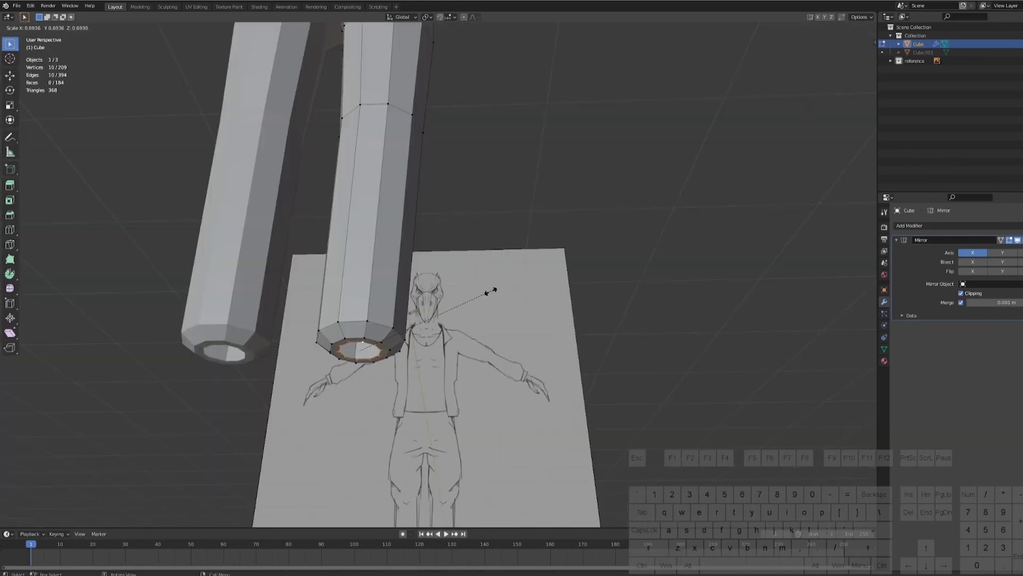
# - Extrude the cuff opening inward at 0.633 scale, and extrude the resulting ankle loop downward along Z
pyautogui.click(490, 291)
pyautogui.press('KP_1')
pyautogui.scroll(2, 474, 296)
pyautogui.press('e')
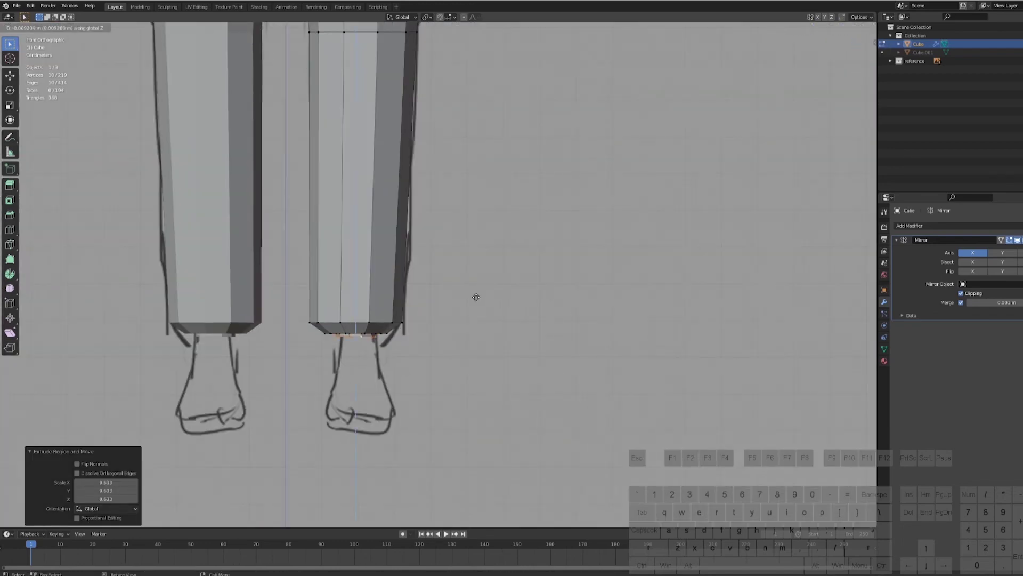
pyautogui.click(473, 317)
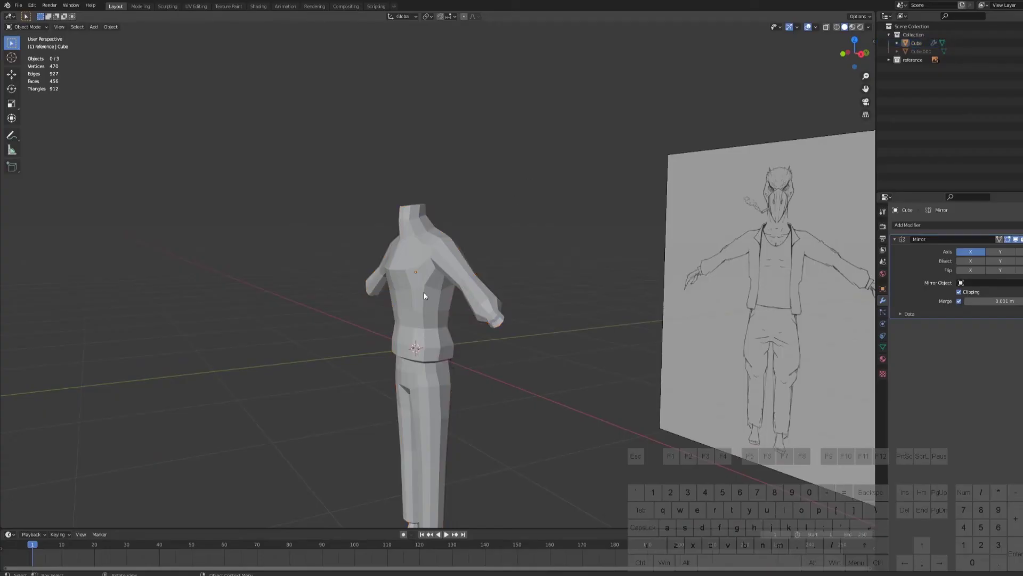
# - Rename the torso and trousers object as Body
pyautogui.click(424, 292)
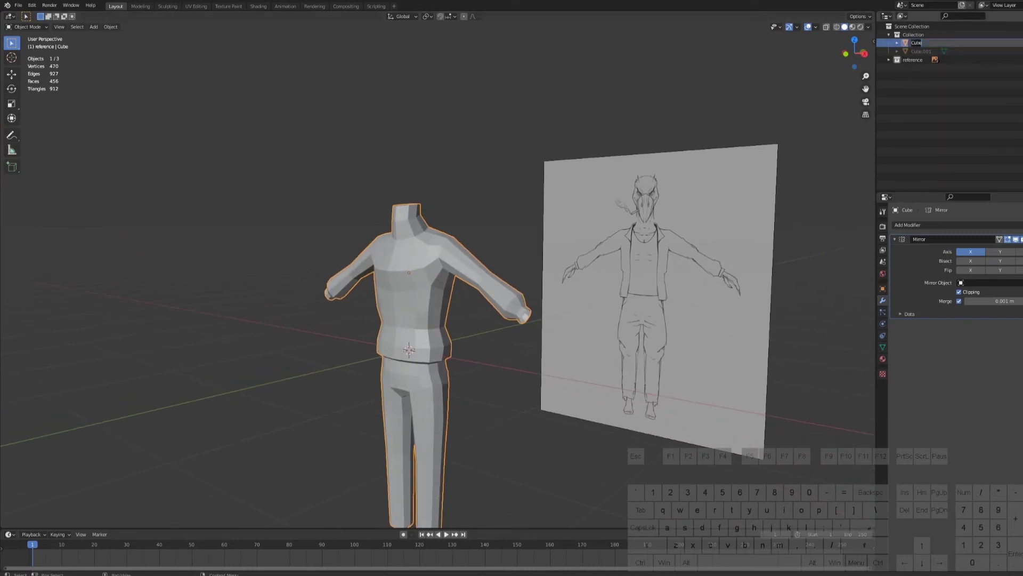
pyautogui.write('Body')
pyautogui.press('Return')
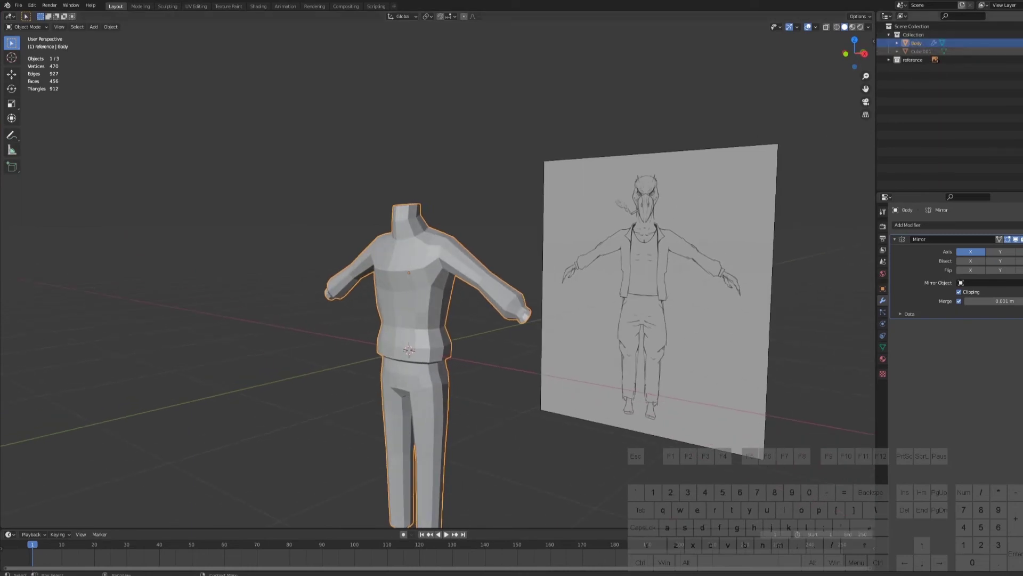
# - Unhide the Cube.001 object and rename it as Head
pyautogui.click(1019, 51)
pyautogui.click(977, 53)
pyautogui.press('F2')
pyautogui.write('Hea')
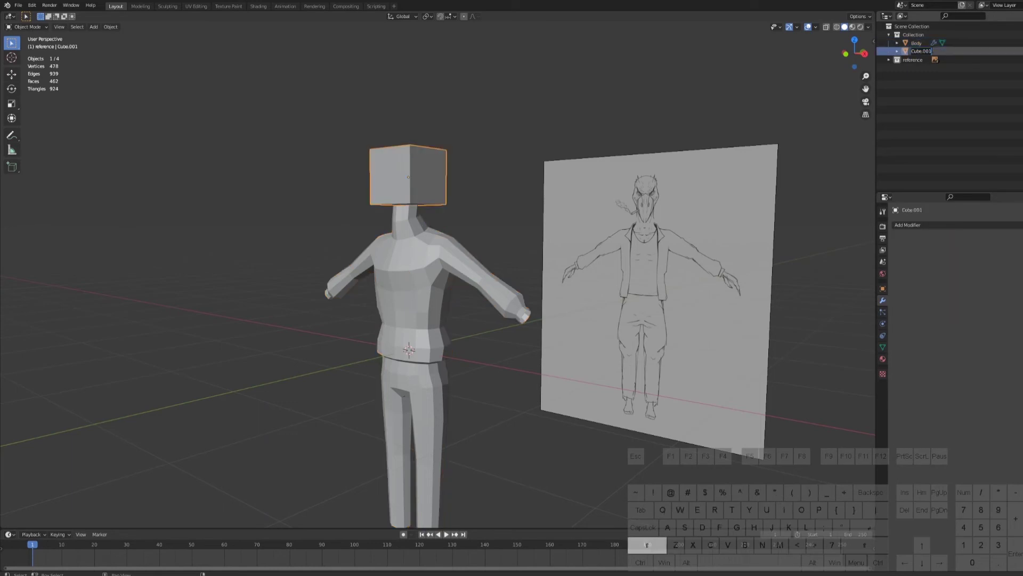
pyautogui.write('d')
pyautogui.press('Return')
# - Add a Subdivision Surface modifier with viewport level 1 to the Head cube and apply it
pyautogui.click(564, 86)
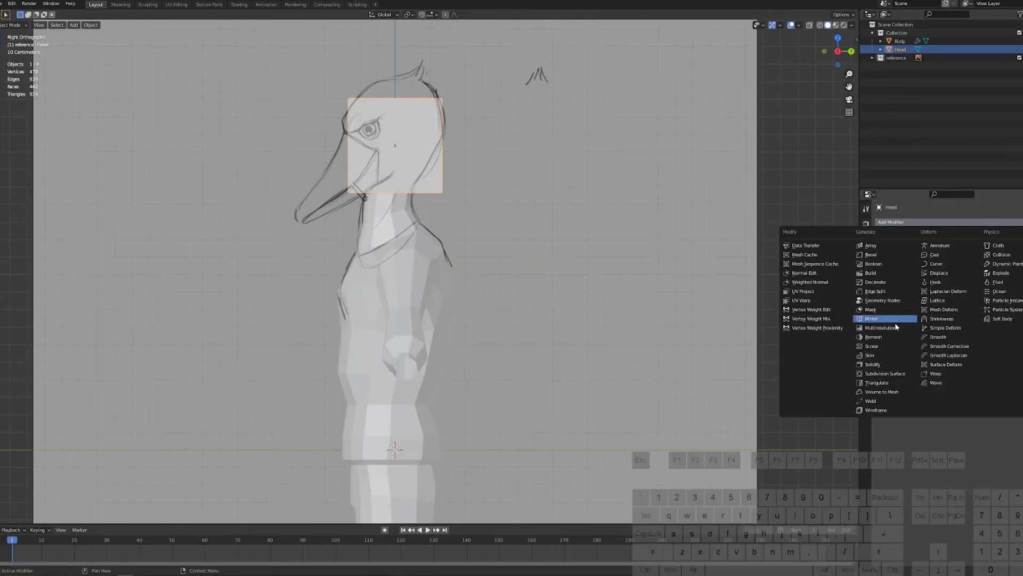
pyautogui.click(898, 372)
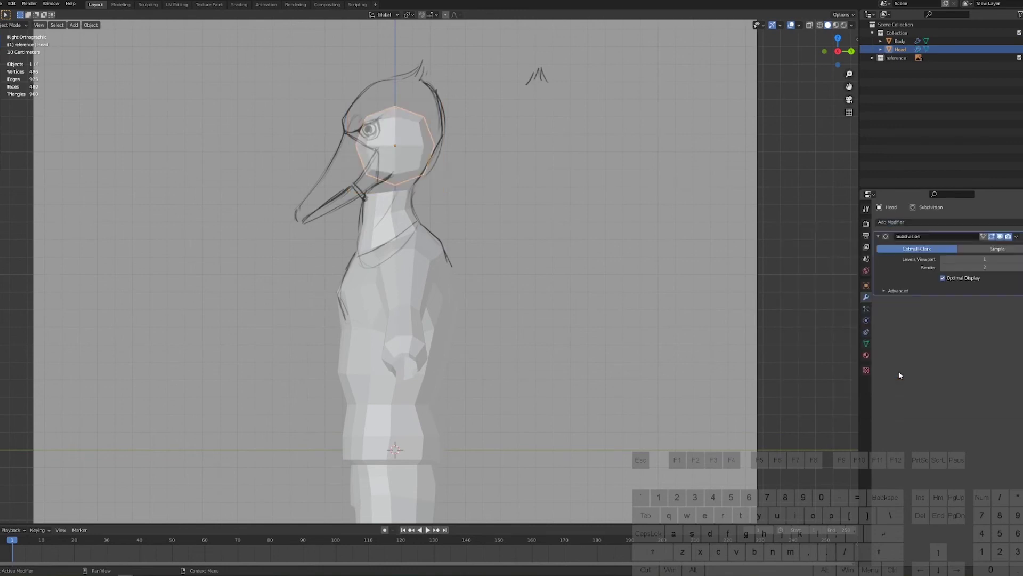
pyautogui.click(1016, 236)
pyautogui.click(1009, 248)
# - Enlarge the Head sphere and move it up to fit the skull outline in the side drawing
pyautogui.scroll(1, 619, 200)
pyautogui.keyDown('shift'); pyautogui.moveTo(507, 118); pyautogui.dragTo(501, 185, button='middle'); pyautogui.keyUp('shift')
pyautogui.press('s')
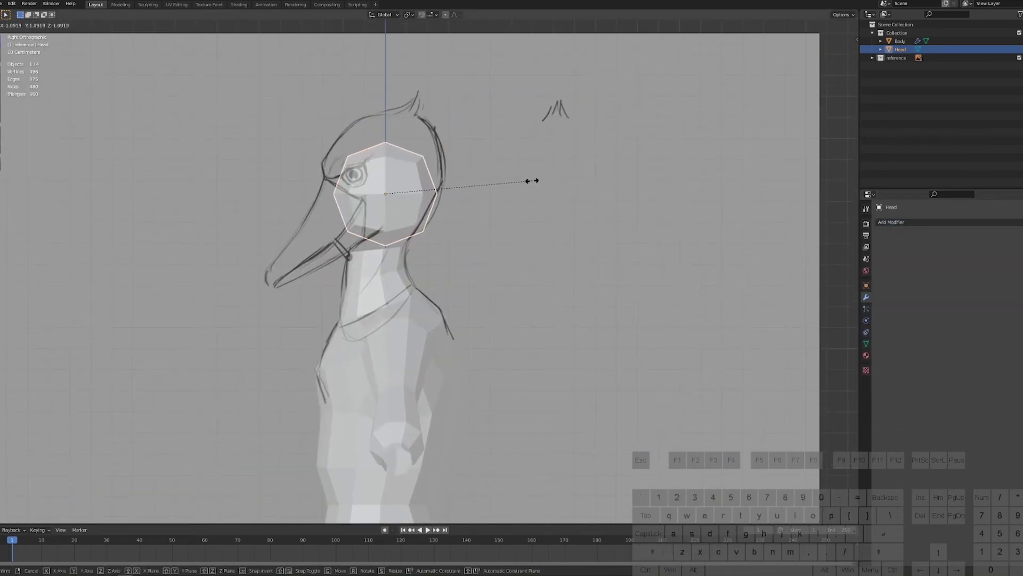
pyautogui.click(535, 183)
pyautogui.press('g')
pyautogui.click(530, 164)
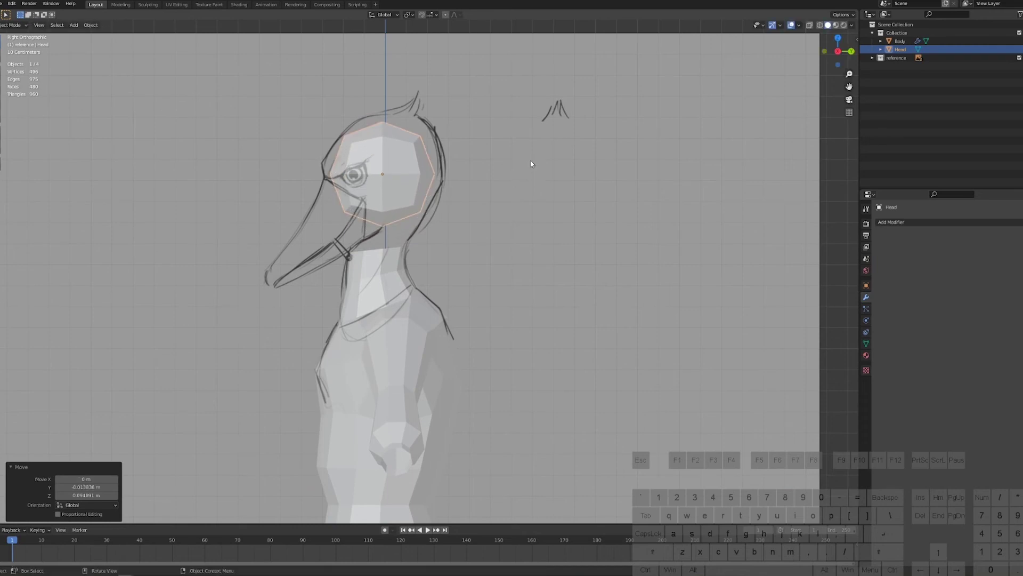
pyautogui.press('s')
pyautogui.click(558, 162)
pyautogui.press('g')
pyautogui.click(559, 161)
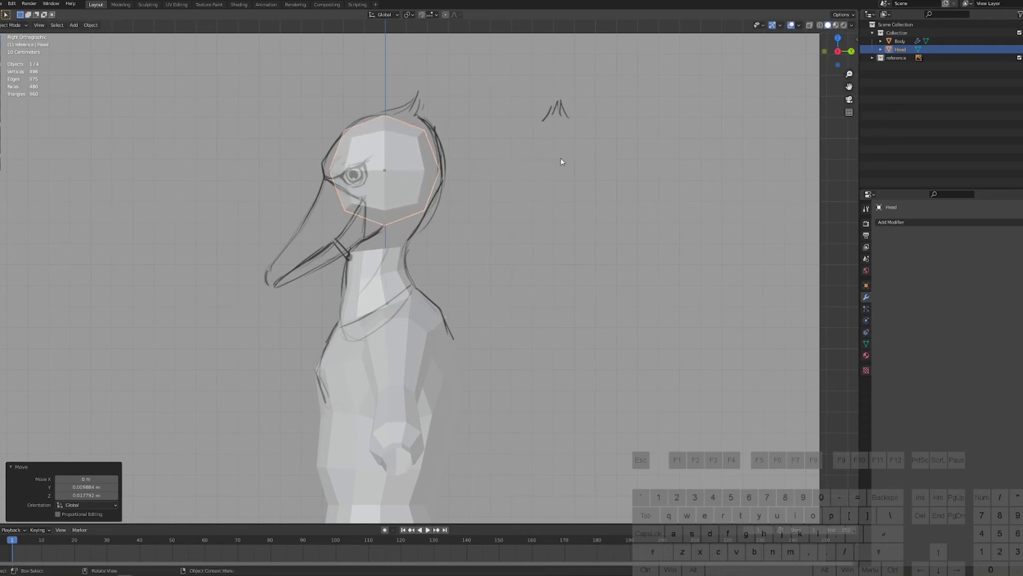
pyautogui.press('s')
pyautogui.click(567, 158)
# - Hide the Body object and delete the bottom vertex of the Head mesh
pyautogui.click(398, 260)
pyautogui.moveTo(403, 248); pyautogui.dragTo(418, 256, button='middle')
pyautogui.click(395, 315)
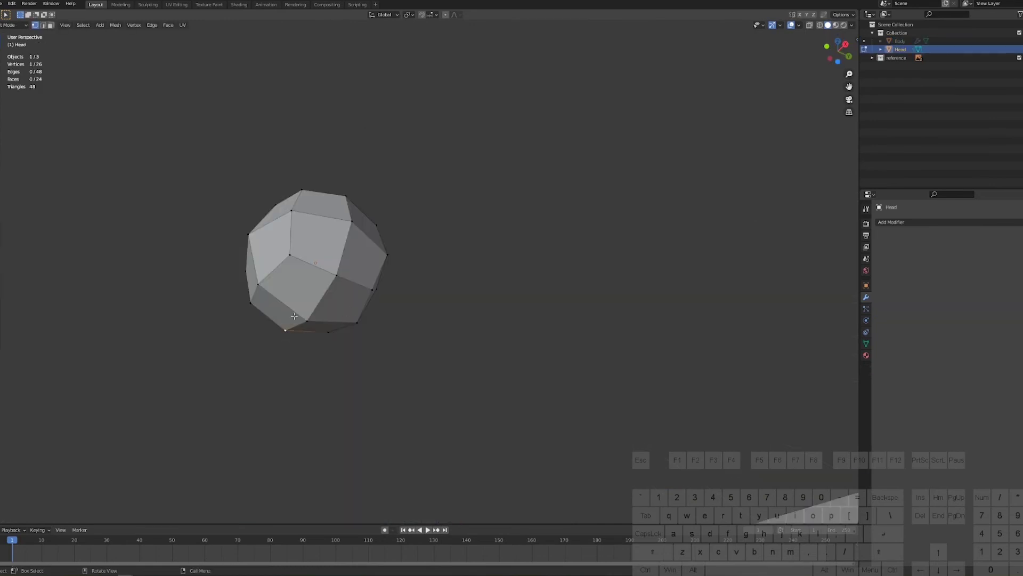
pyautogui.press('x')
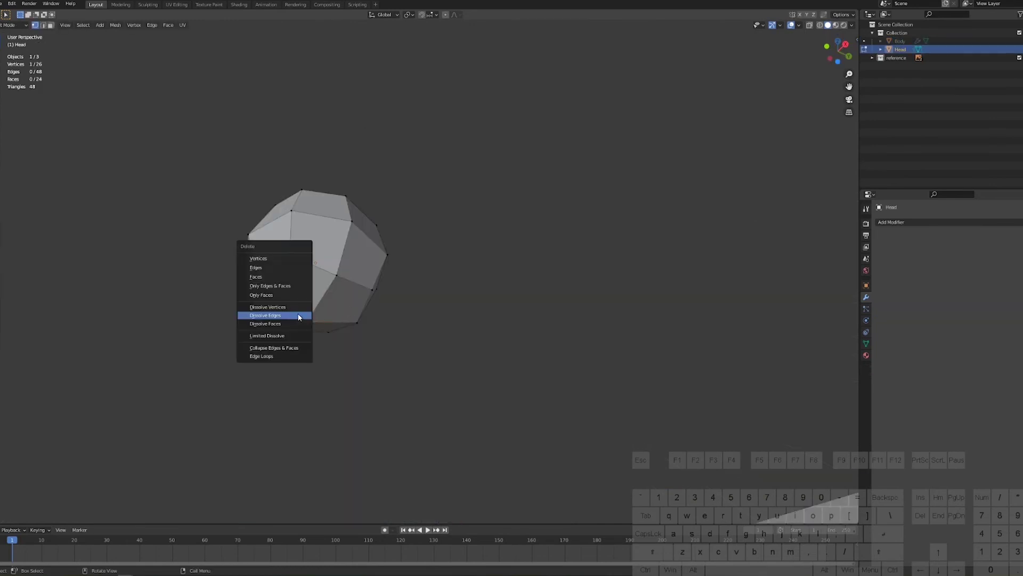
pyautogui.click(289, 261)
# - Extrude the head's bottom opening downward and scale it to 0.638 to match the side drawing's upper neck
pyautogui.keyDown('alt'); pyautogui.click(323, 265); pyautogui.keyUp('alt')
pyautogui.press('KP_1')
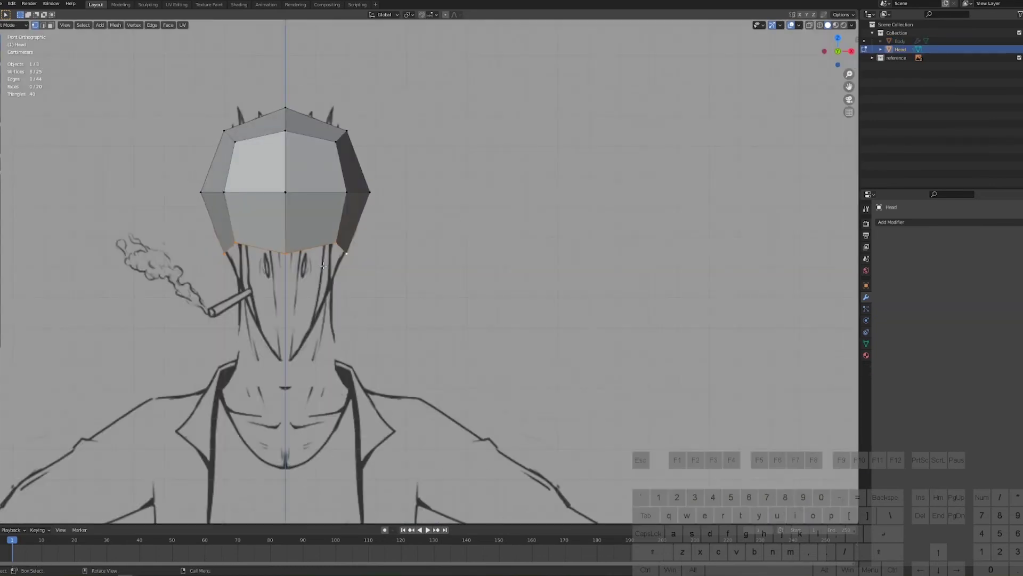
pyautogui.press('KP_3')
pyautogui.press('e')
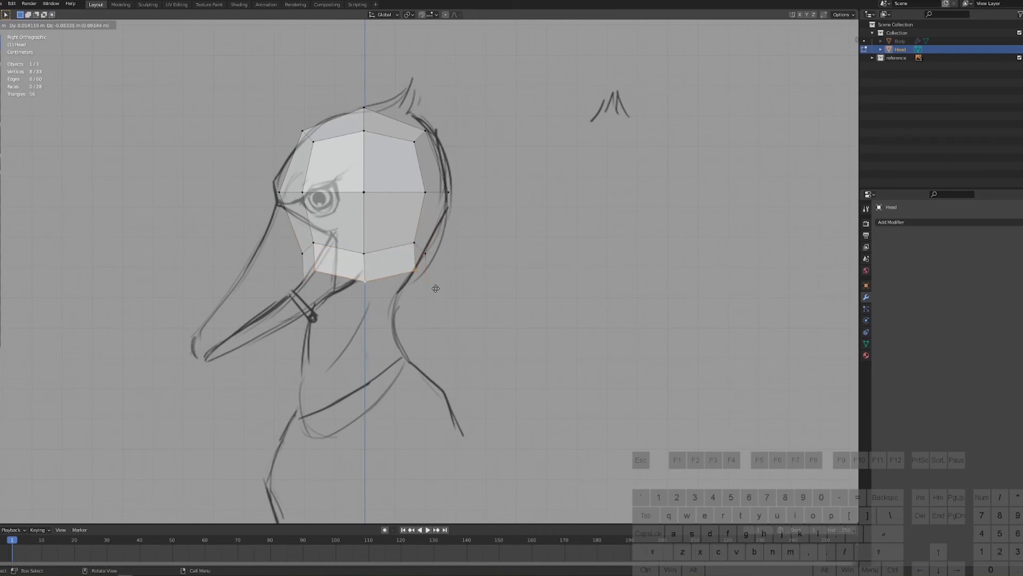
pyautogui.click(434, 290)
pyautogui.press('s')
pyautogui.click(444, 315)
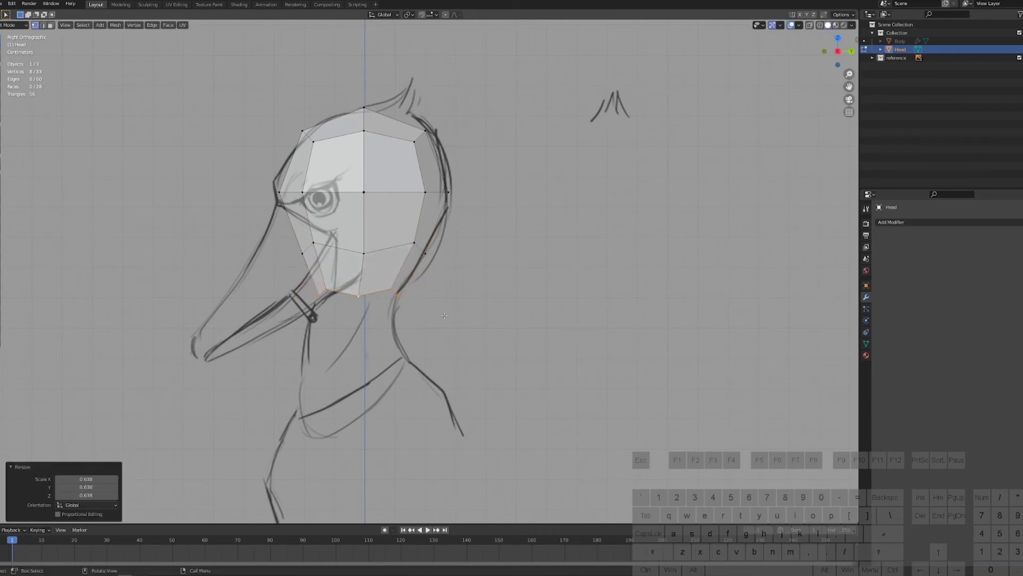
# - Extrude the neck opening downward about 0.14 m, rotate it by -10.4° and flatten it to 0 along Z
pyautogui.press('e')
pyautogui.click(416, 341)
pyautogui.press('r')
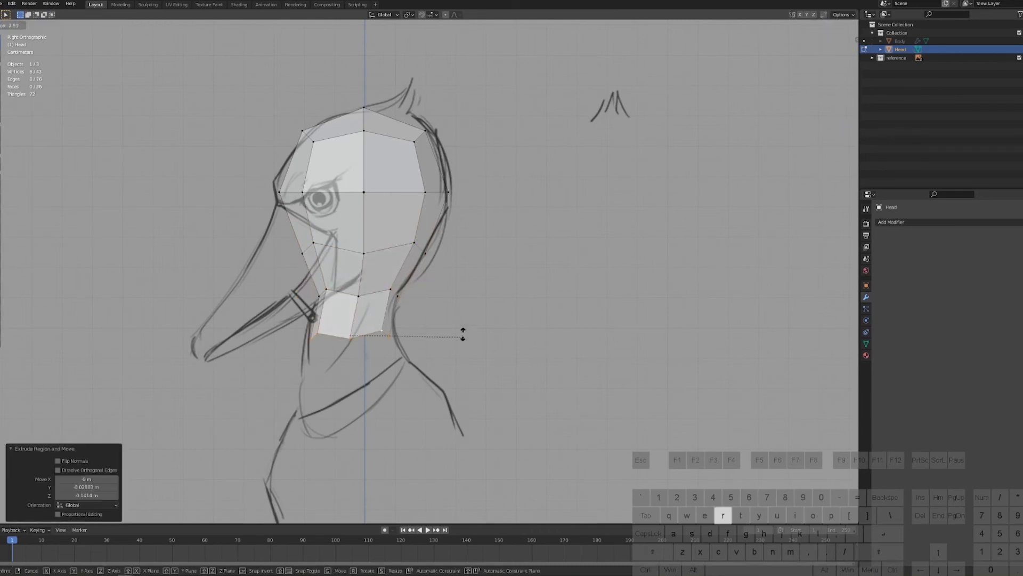
pyautogui.click(462, 322)
pyautogui.press('s')
pyautogui.press('z')
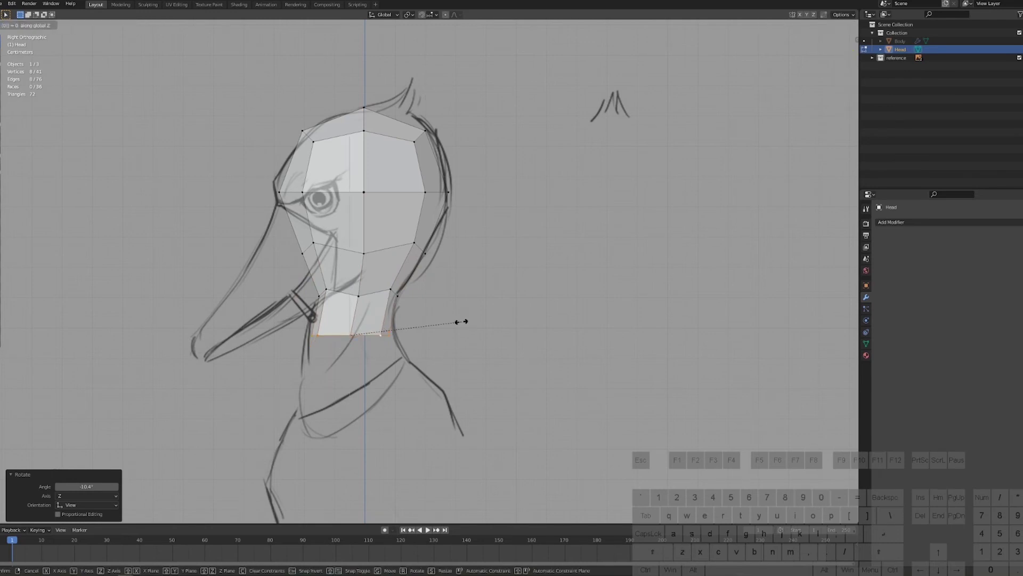
pyautogui.press('Return')
# - Tilt the neck's bottom loop by -15.5° and extrude it about 0.158 m downward along Z
pyautogui.press('r')
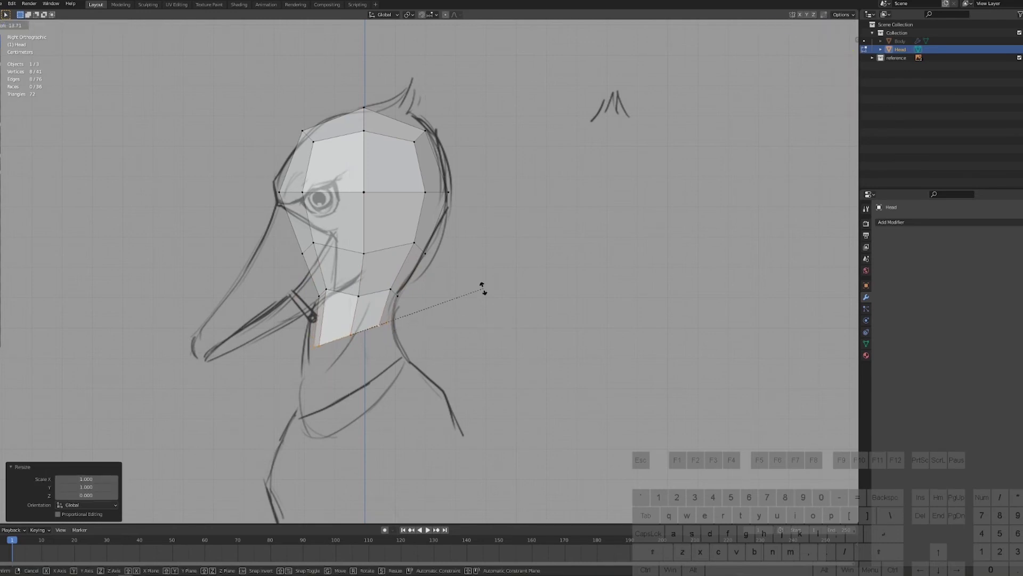
pyautogui.click(488, 295)
pyautogui.press('s')
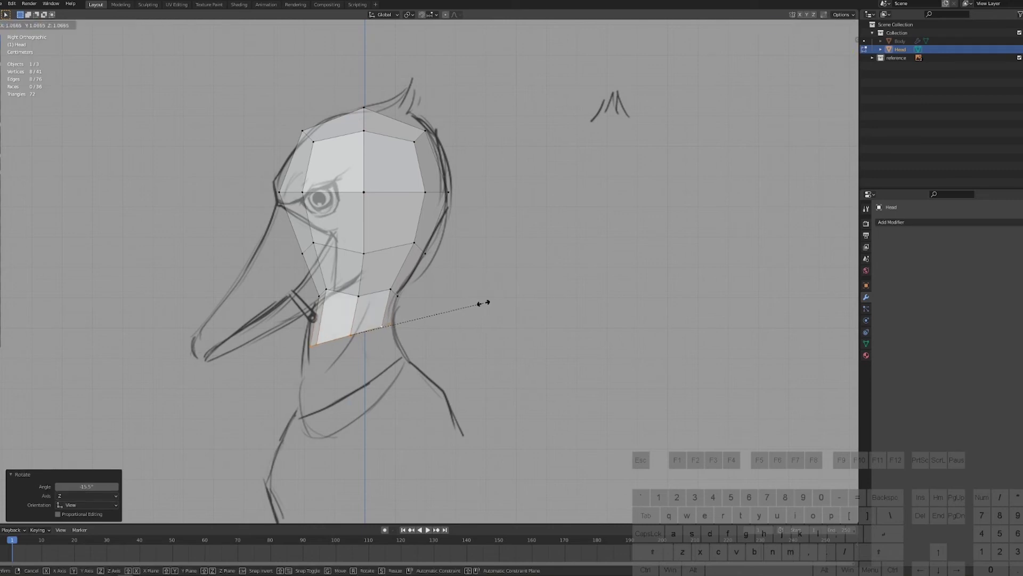
pyautogui.rightClick(483, 303)
pyautogui.press('e')
pyautogui.press('z')
pyautogui.click(489, 353)
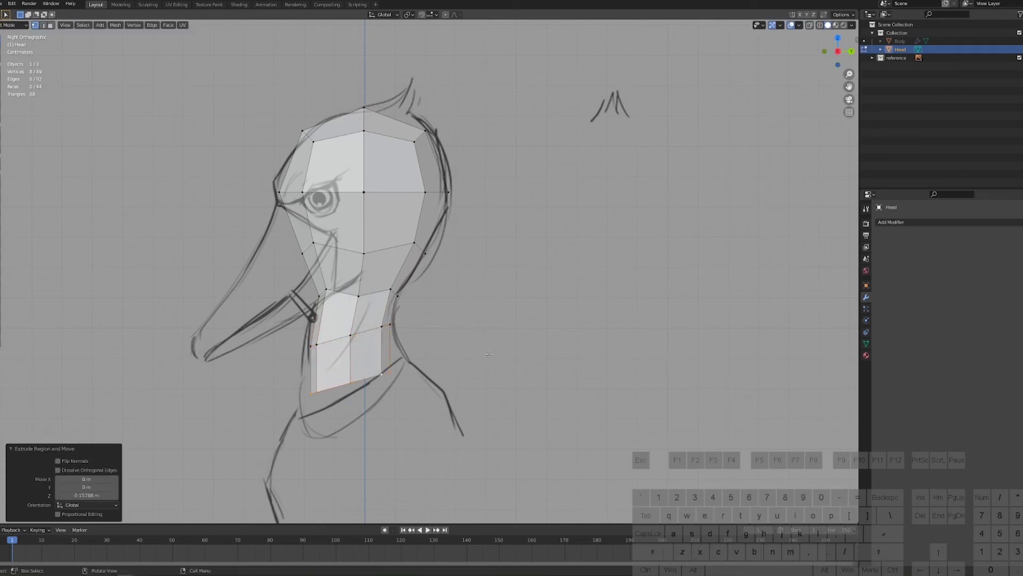
# - Select the skull's vertices and rotate them slightly to follow the head outline in the side drawing
pyautogui.moveTo(165, 71); pyautogui.dragTo(307, 144)
pyautogui.moveTo(496, 266); pyautogui.dragTo(496, 266)
pyautogui.press('s')
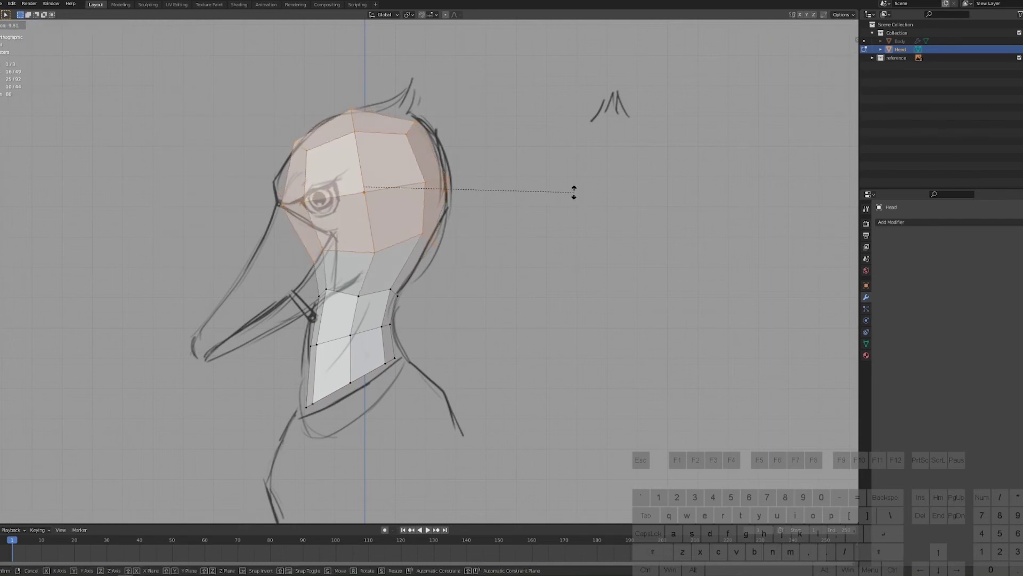
pyautogui.click(575, 197)
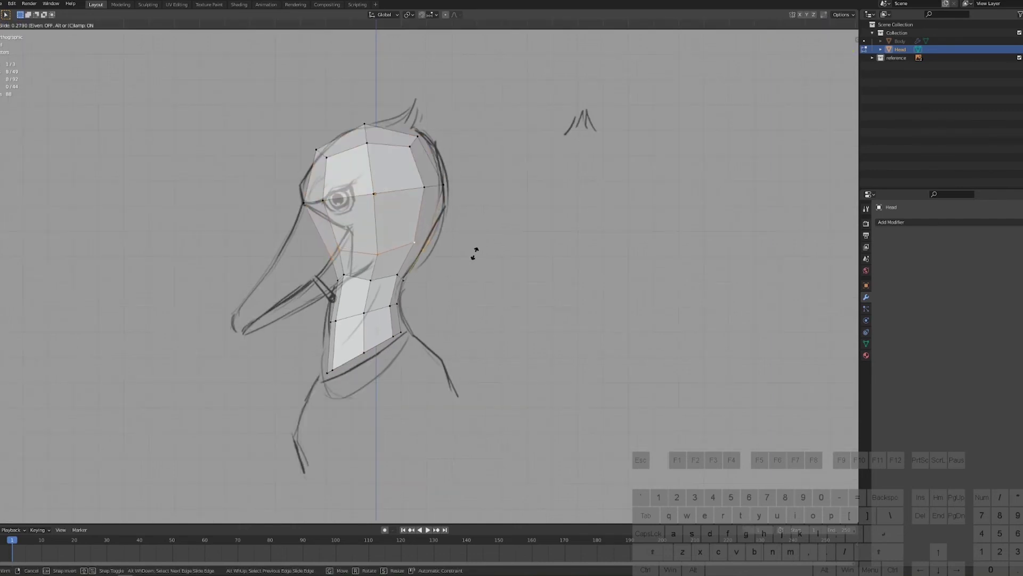
# - Slide the skull's lower edge loop by 0.279, and cut a new edge loop between it and the neck
pyautogui.click(471, 254)
pyautogui.hotkey('ctrl', 'r')
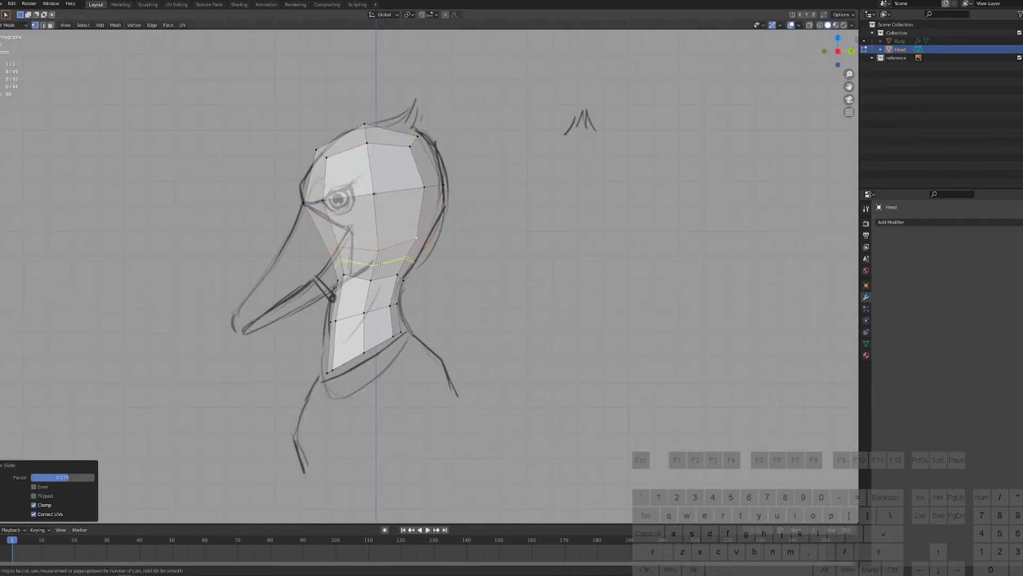
pyautogui.click(378, 263)
pyautogui.rightClick(378, 263)
pyautogui.press('g')
pyautogui.press('g')
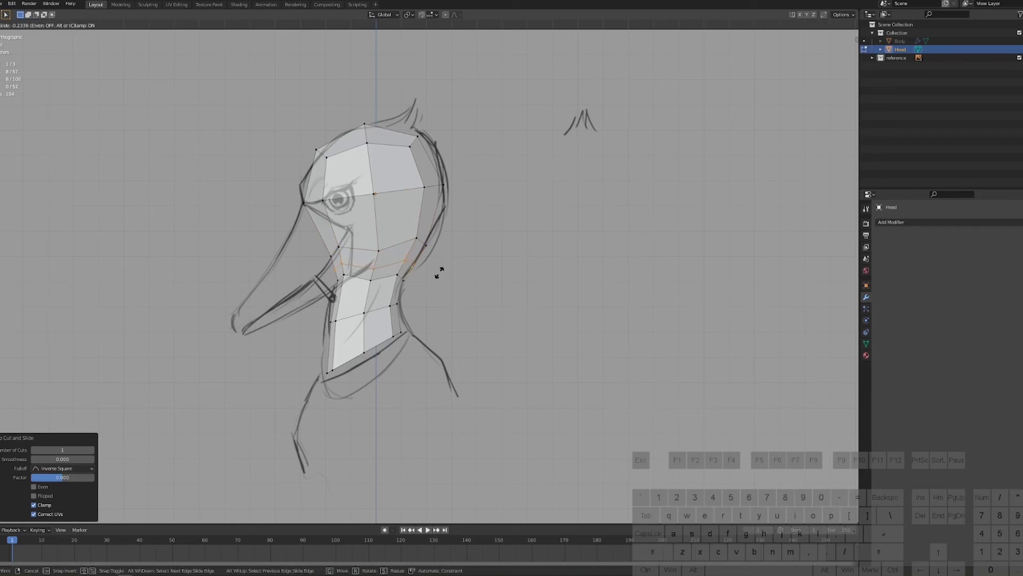
pyautogui.click(466, 296)
# - Rotate the new edge loop under the skull and slide it to follow the side drawing
pyautogui.keyDown('alt'); pyautogui.click(397, 267); pyautogui.keyUp('alt')
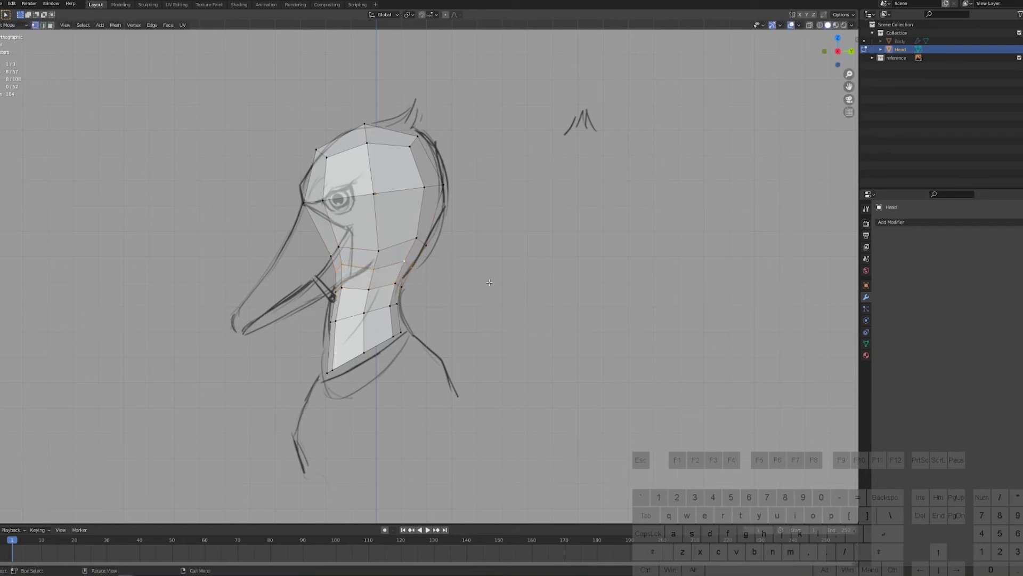
pyautogui.press('r')
pyautogui.click(484, 275)
pyautogui.press('g')
pyautogui.press('g')
pyautogui.click(487, 280)
# - Slide the upper neck edge loop along the neck and rotate it slightly to match the side drawing
pyautogui.keyDown('alt'); pyautogui.click(396, 284); pyautogui.keyUp('alt')
pyautogui.press('g')
pyautogui.press('g')
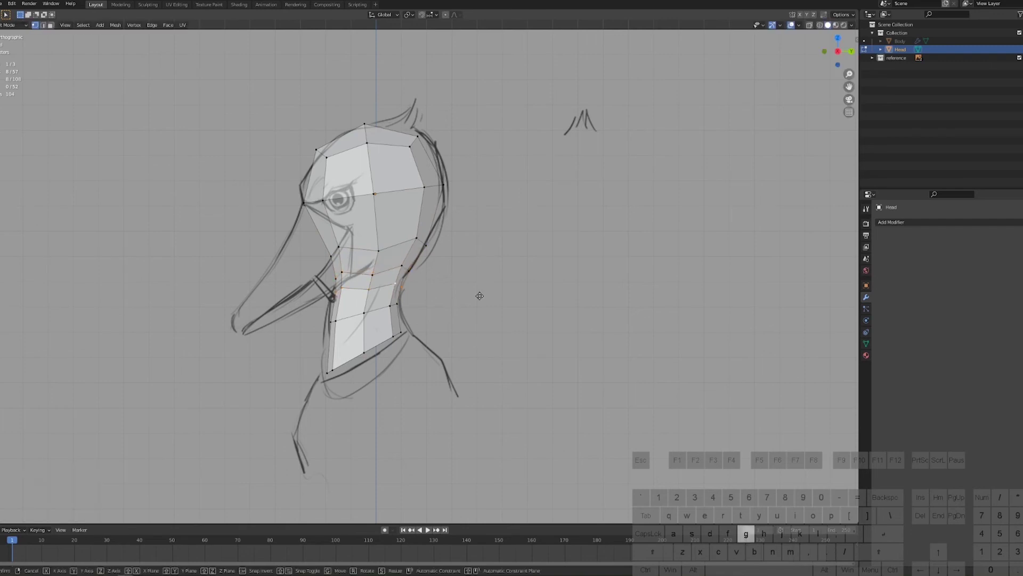
pyautogui.click(480, 300)
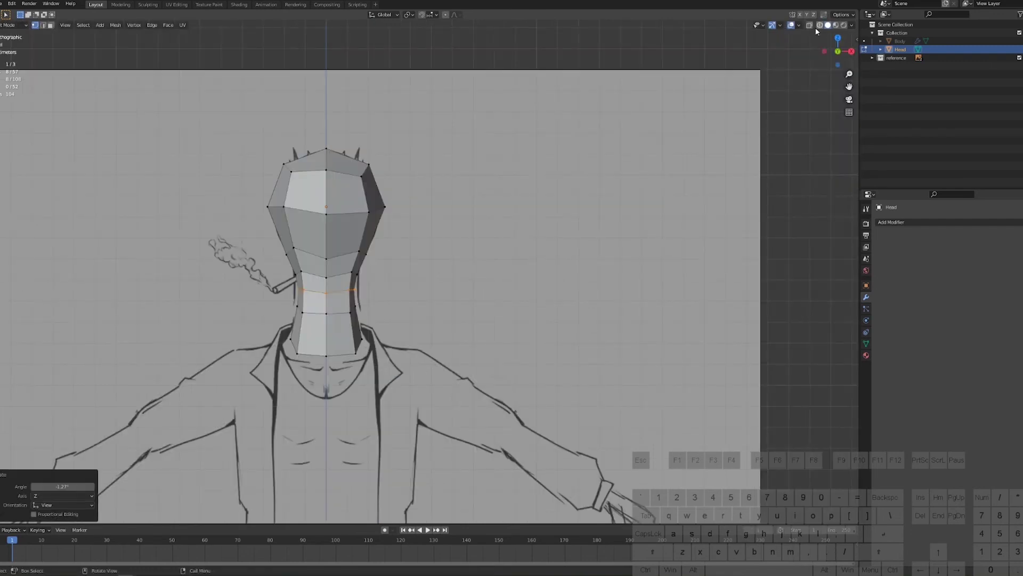
# - Turn on X-ray and delete the head's vertices on the cigarette side of the centre line in front view
pyautogui.click(808, 25)
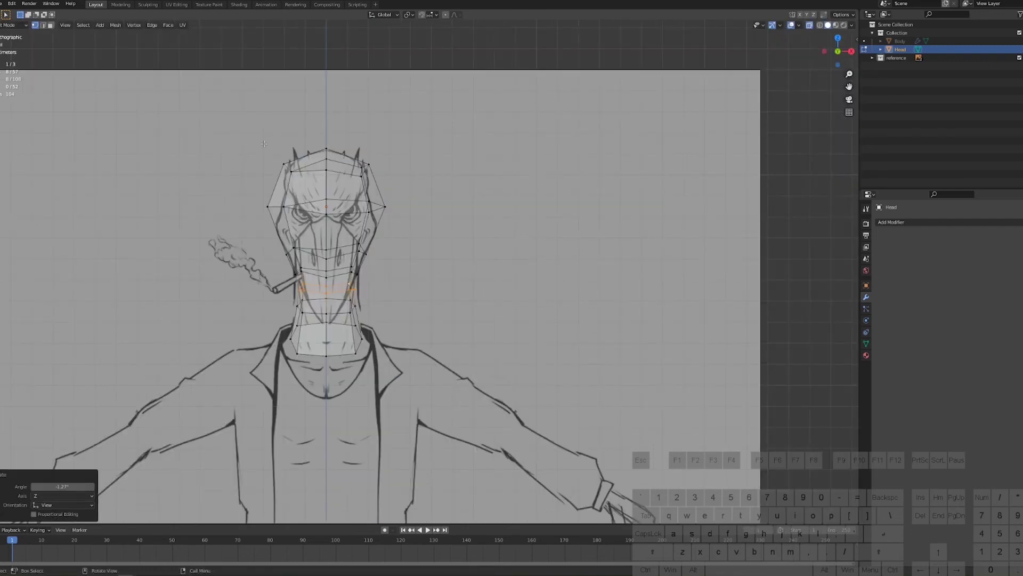
pyautogui.moveTo(315, 376); pyautogui.dragTo(315, 376)
pyautogui.press('x')
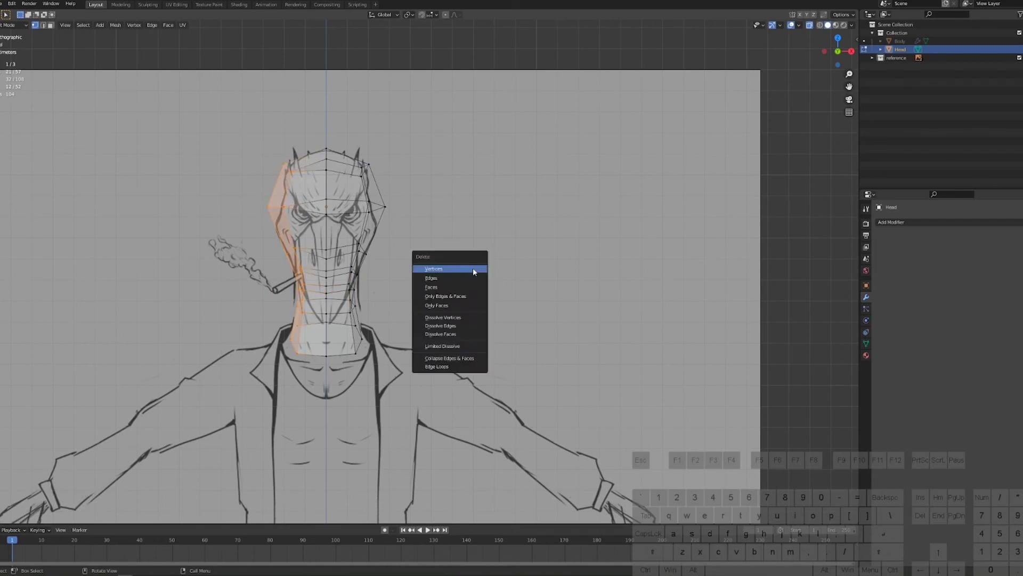
pyautogui.click(472, 267)
pyautogui.press('Tab')
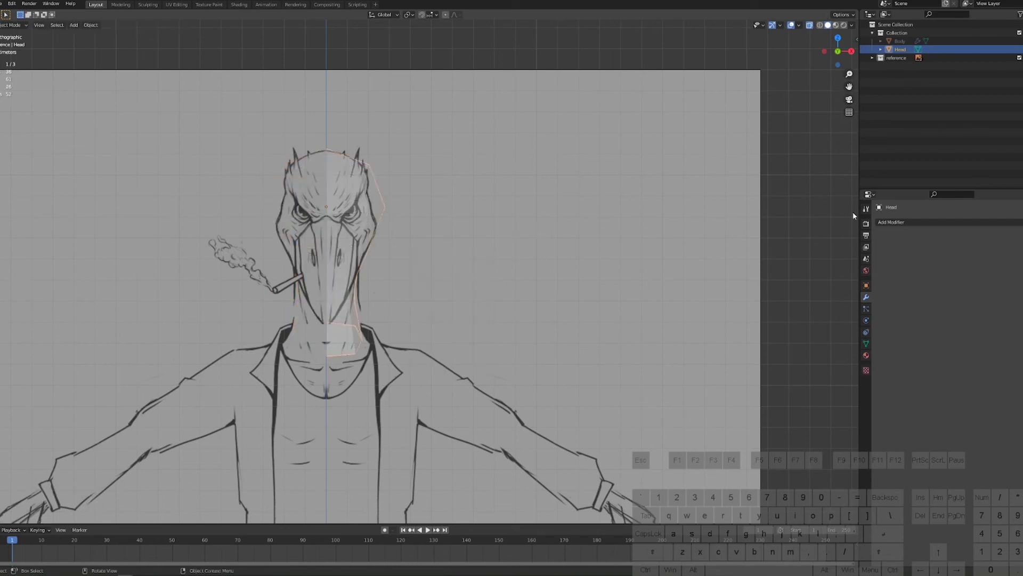
# - Add a Mirror modifier to the head across the X axis with clipping enabled
pyautogui.click(901, 221)
pyautogui.click(882, 320)
# - Move the front reference drawing along the Y axis toward the head model
pyautogui.press('KP_3')
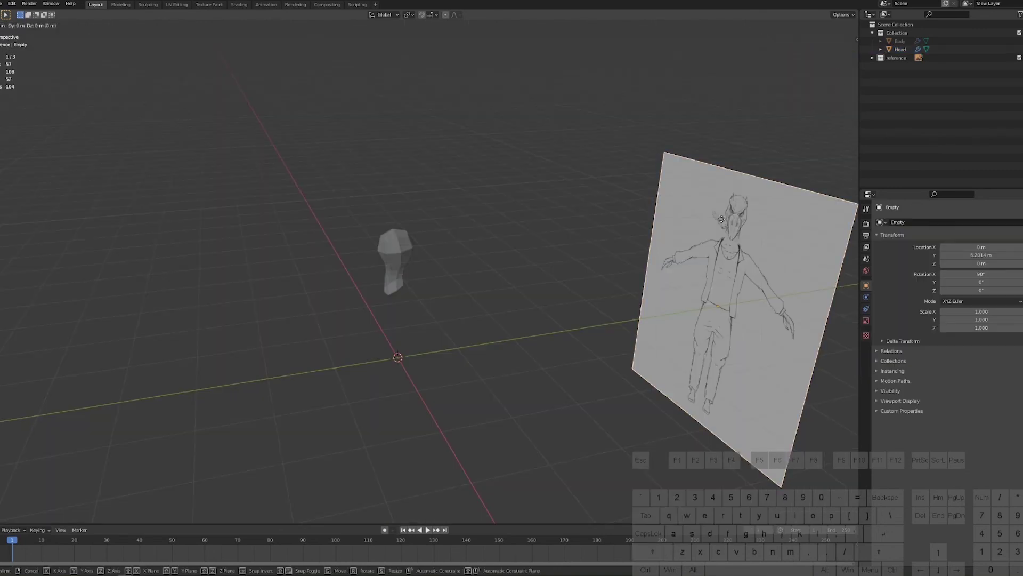
pyautogui.press('g')
pyautogui.press('y')
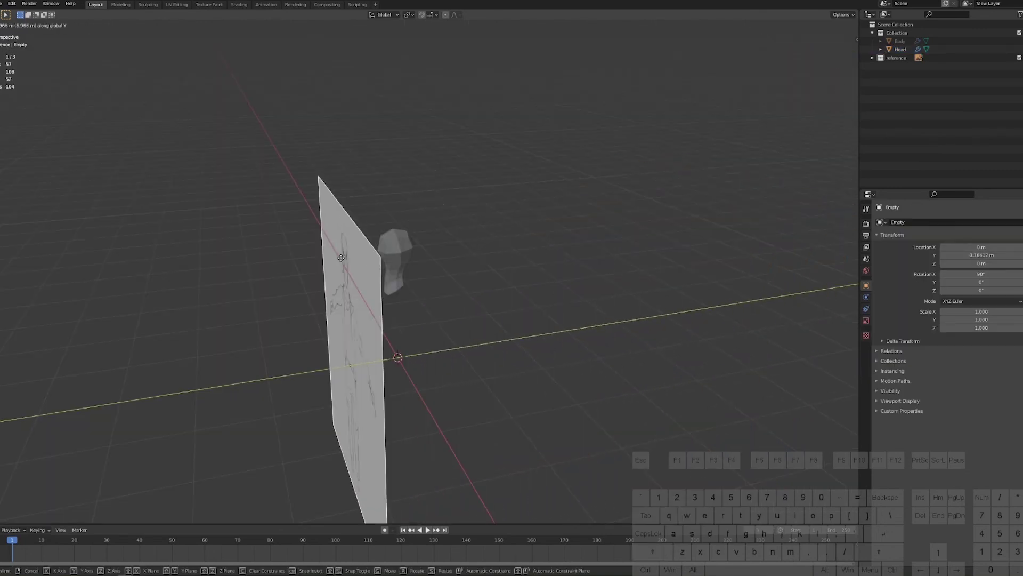
pyautogui.press('Return')
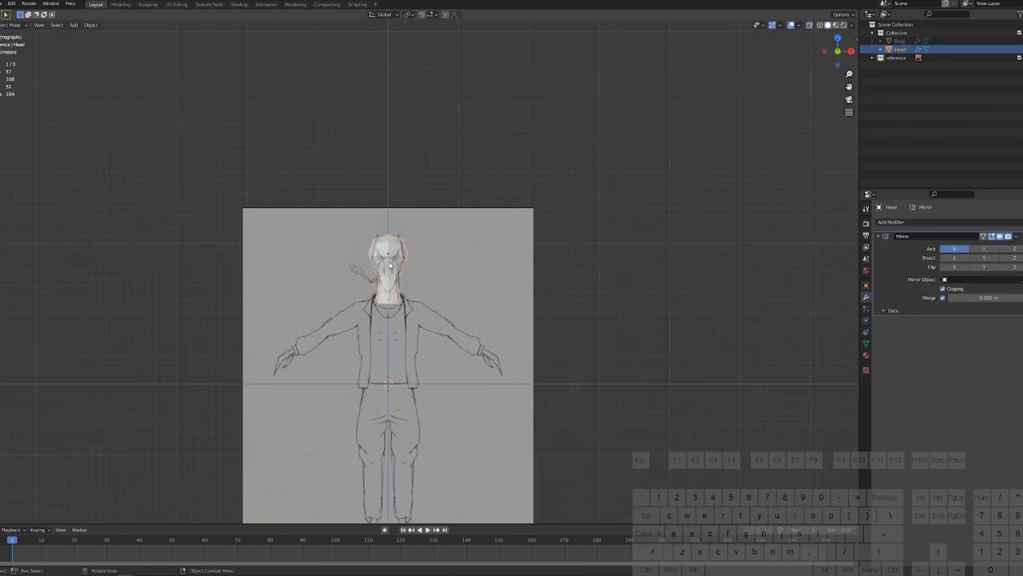
# - In Edit Mode, move the face vertices beside the beak to follow its side outline in the front drawing
pyautogui.scroll(5, 387, 226)
pyautogui.press('Tab')
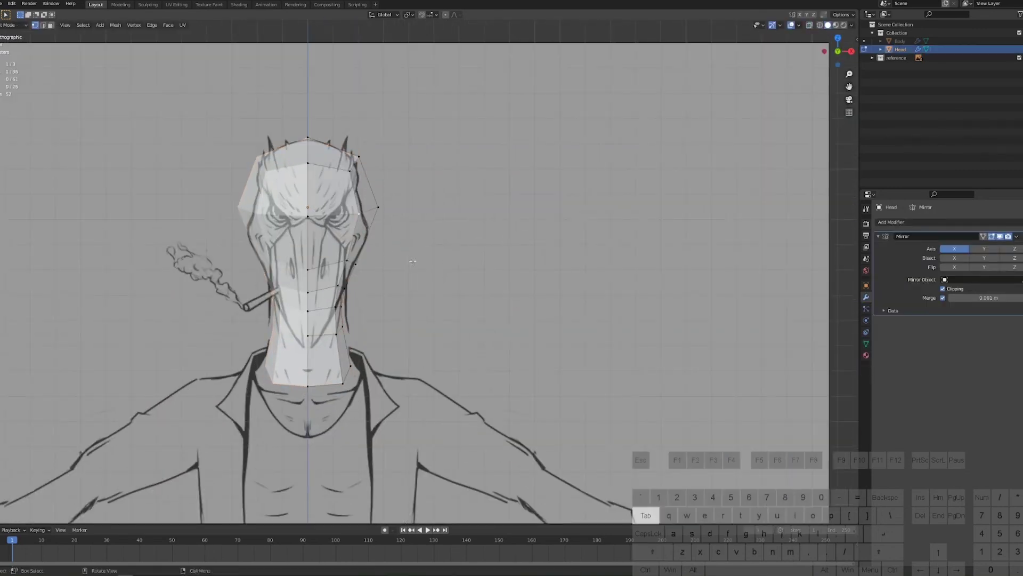
pyautogui.keyDown('shift'); pyautogui.moveTo(371, 217); pyautogui.dragTo(387, 226, button='middle'); pyautogui.keyUp('shift')
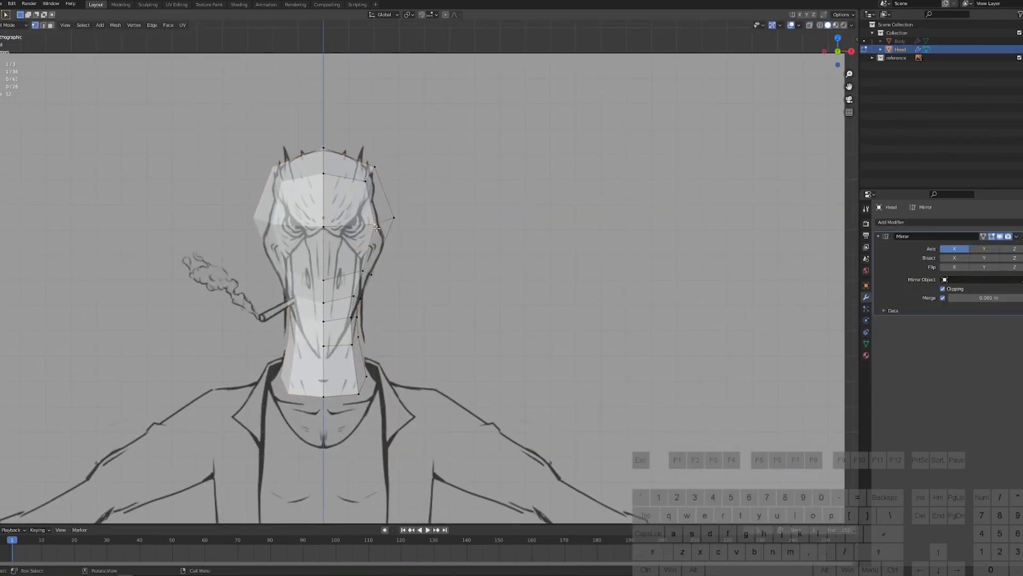
pyautogui.scroll(1, 376, 228)
pyautogui.press('g')
pyautogui.click(362, 267)
pyautogui.click(314, 220)
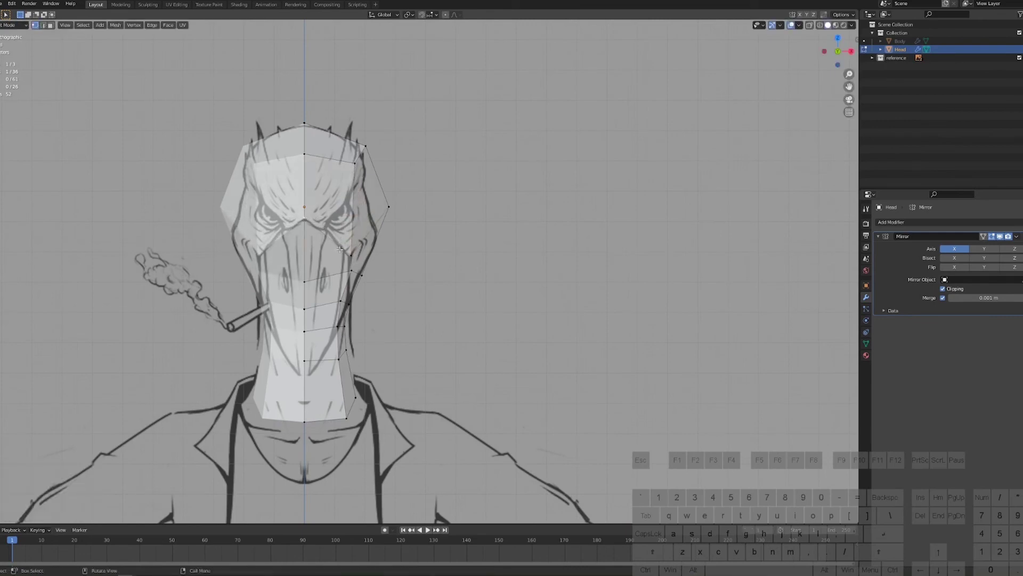
pyautogui.keyDown('shift'); pyautogui.moveTo(363, 295); pyautogui.dragTo(356, 255, button='middle'); pyautogui.keyUp('shift')
pyautogui.press('g')
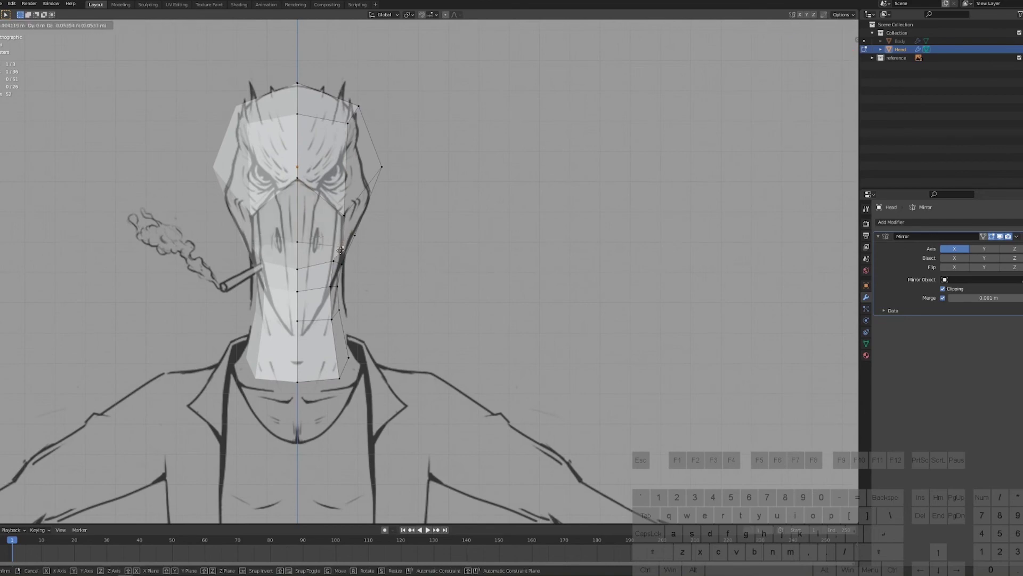
pyautogui.click(339, 253)
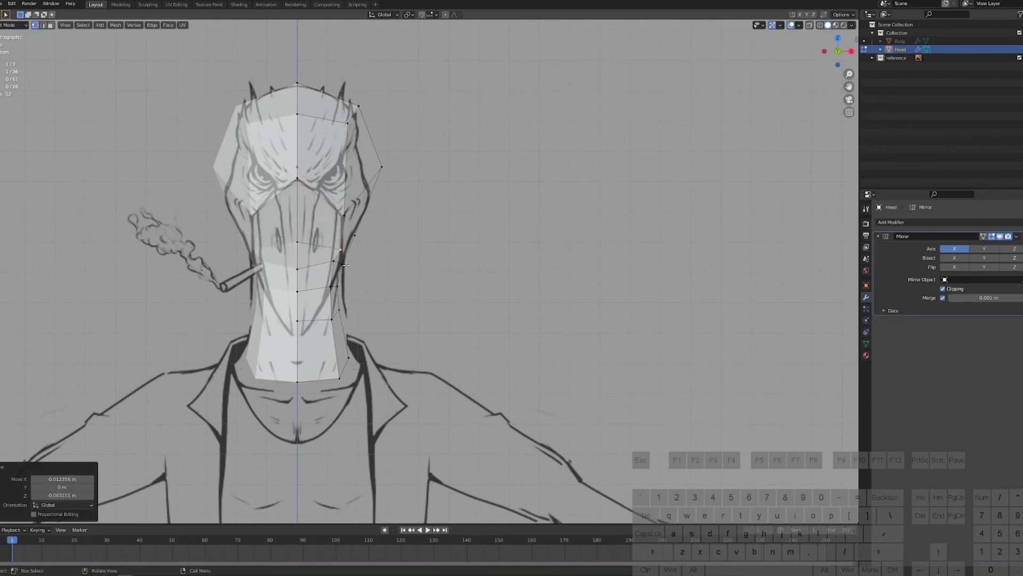
# - Move the edge loop under the jaw down 0.034321 m along Z in front view
pyautogui.keyDown('alt'); pyautogui.click(321, 265); pyautogui.keyUp('alt')
pyautogui.press('g')
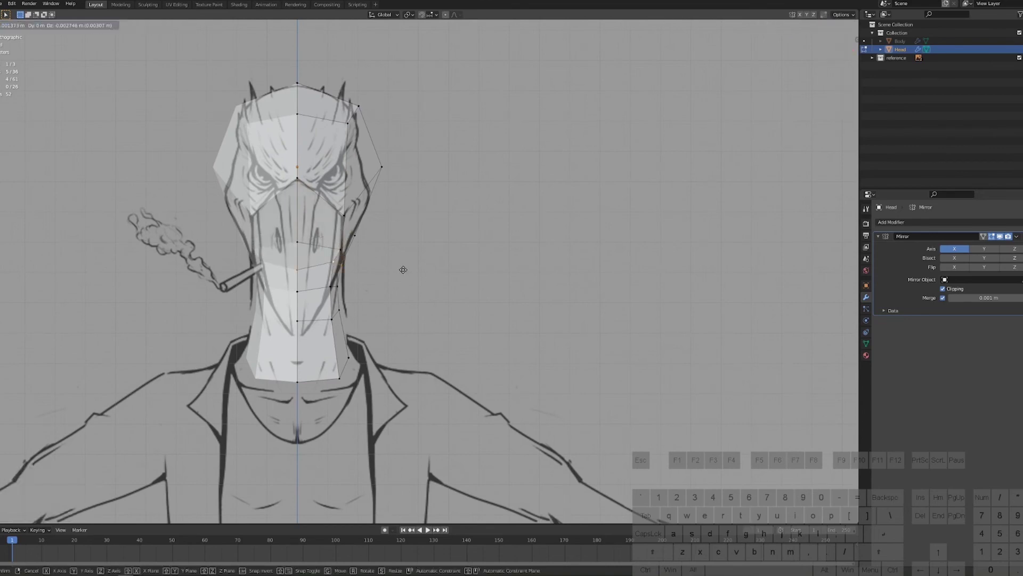
pyautogui.click(404, 279)
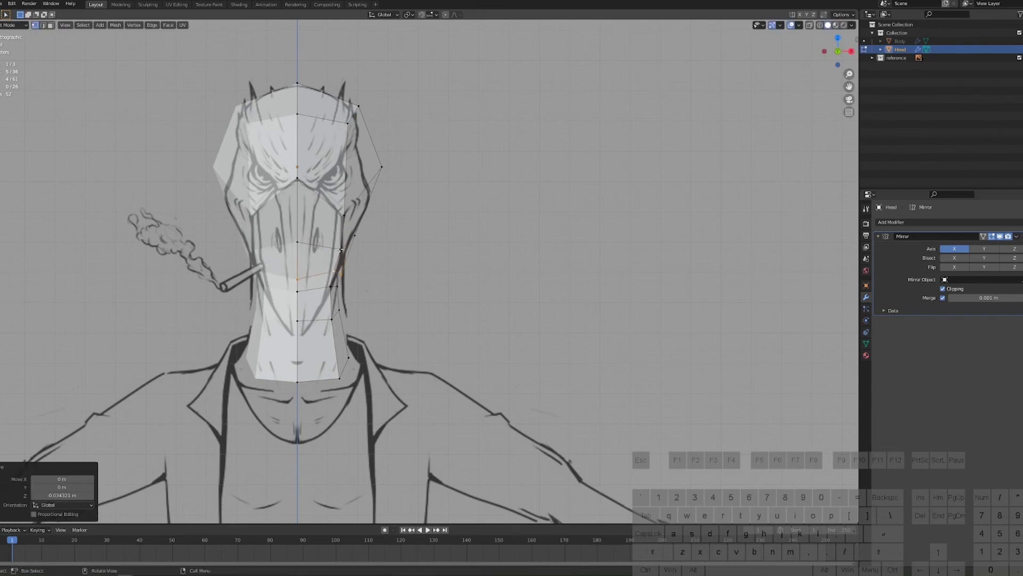
# - Move the centre-line vertices of the two edge loops at the lower face along Z to shape the beak's underside
pyautogui.scroll(1, 340, 249)
pyautogui.click(275, 235)
pyautogui.press('g')
pyautogui.press('z')
pyautogui.click(290, 261)
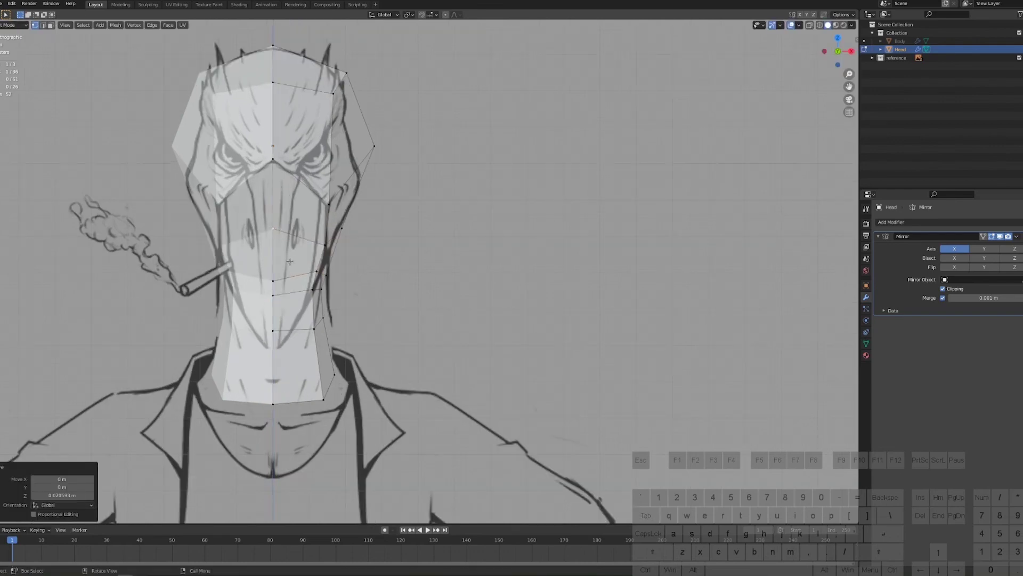
pyautogui.click(274, 277)
pyautogui.press('g')
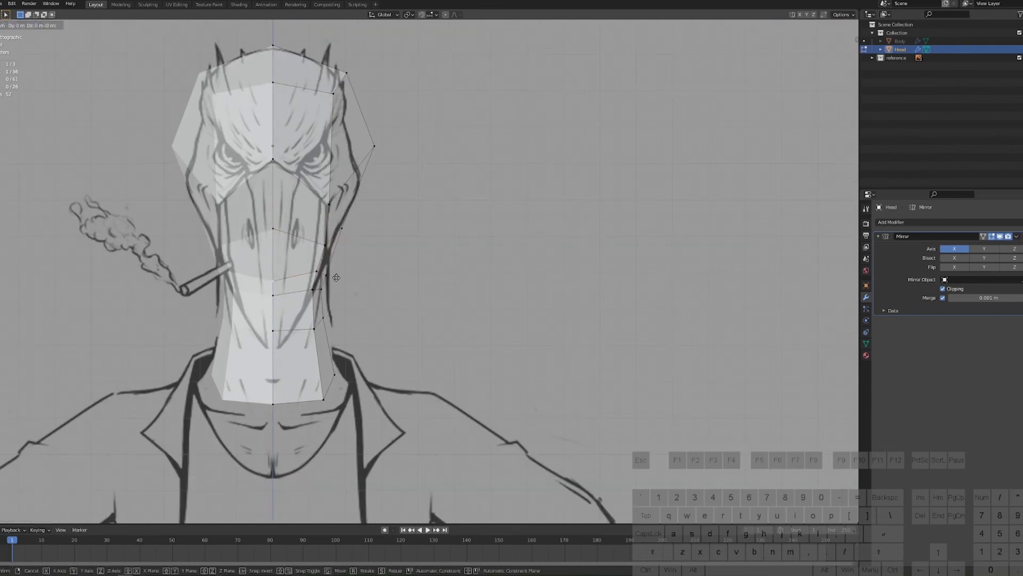
pyautogui.press('z')
pyautogui.click(336, 270)
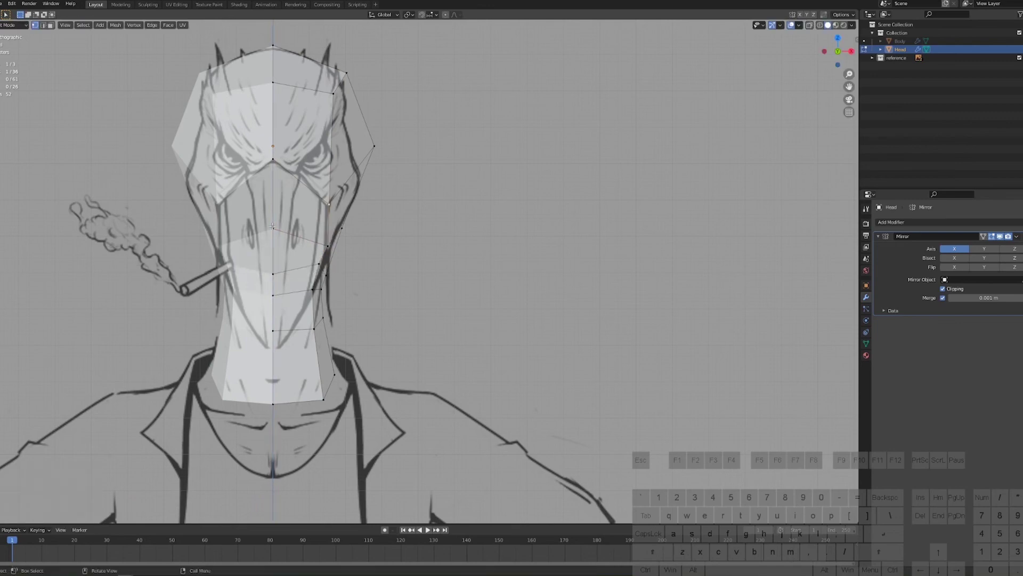
pyautogui.press('g')
pyautogui.press('z')
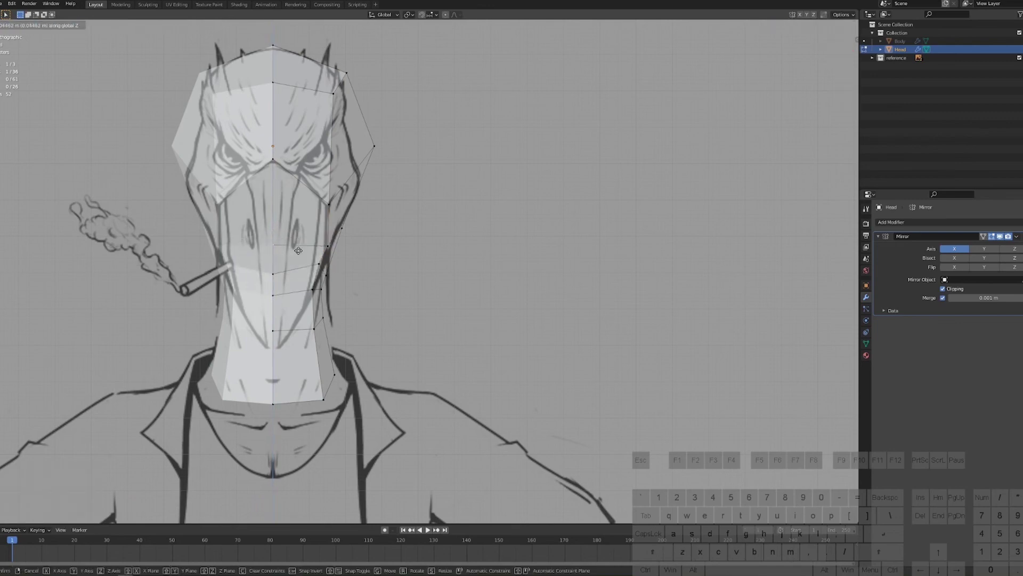
pyautogui.click(300, 261)
# - In side view, move the edge loop under the skull toward the nape, scale it to 0.909, and fit it to the drawing
pyautogui.press('KP_3')
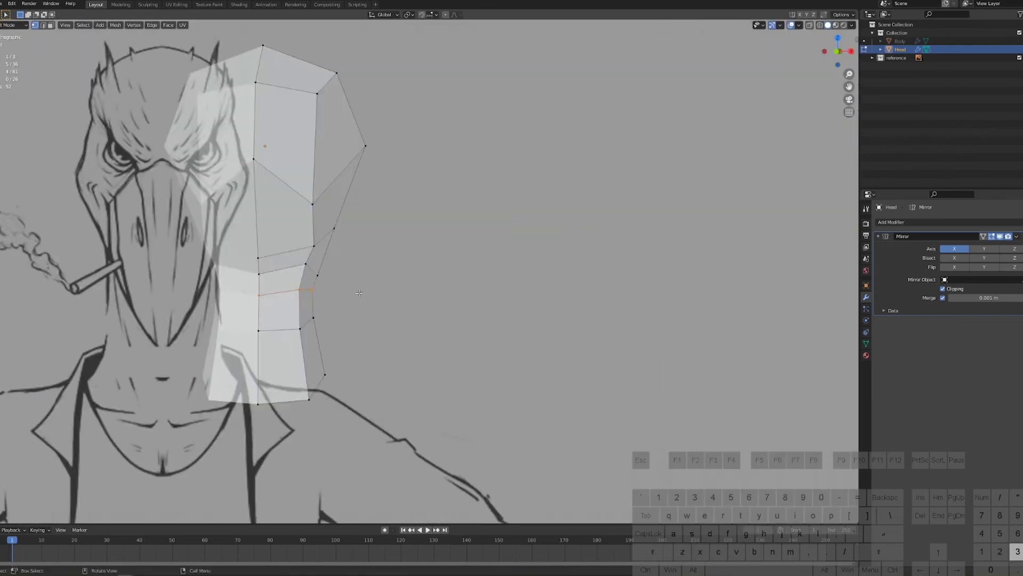
pyautogui.keyDown('alt'); pyautogui.click(359, 293); pyautogui.keyUp('alt')
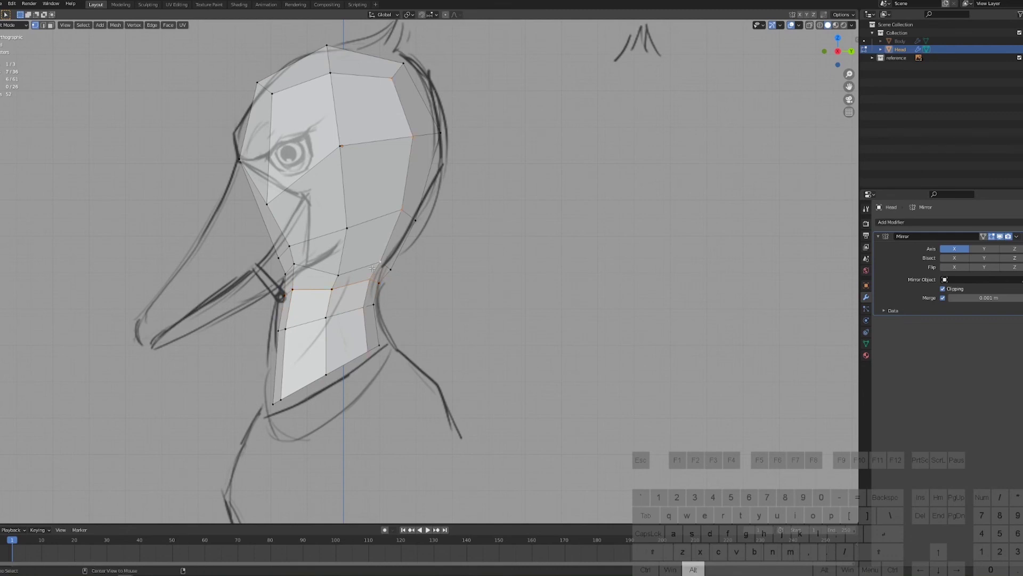
pyautogui.press('g')
pyautogui.press('s')
pyautogui.click(423, 263)
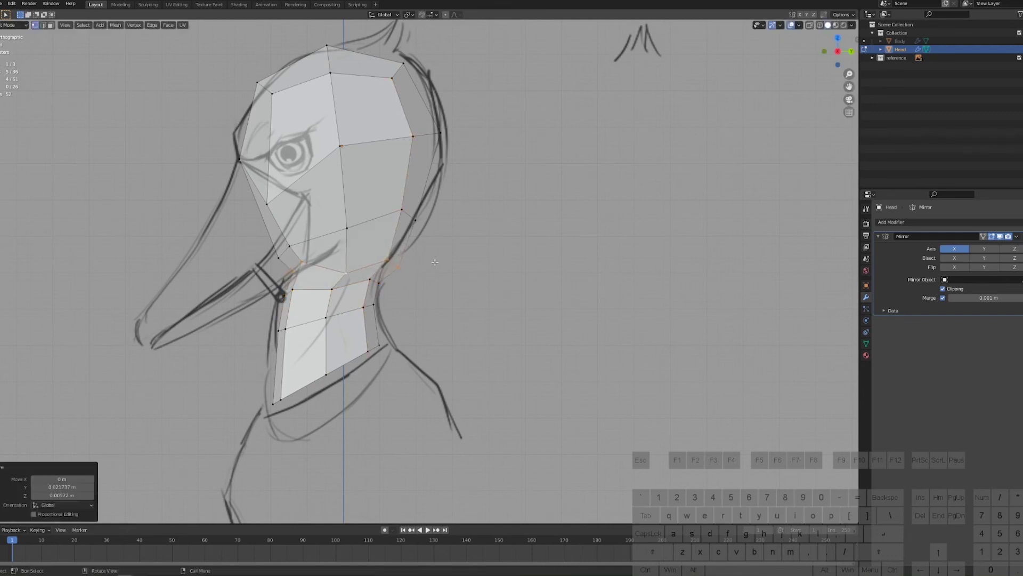
pyautogui.press('g')
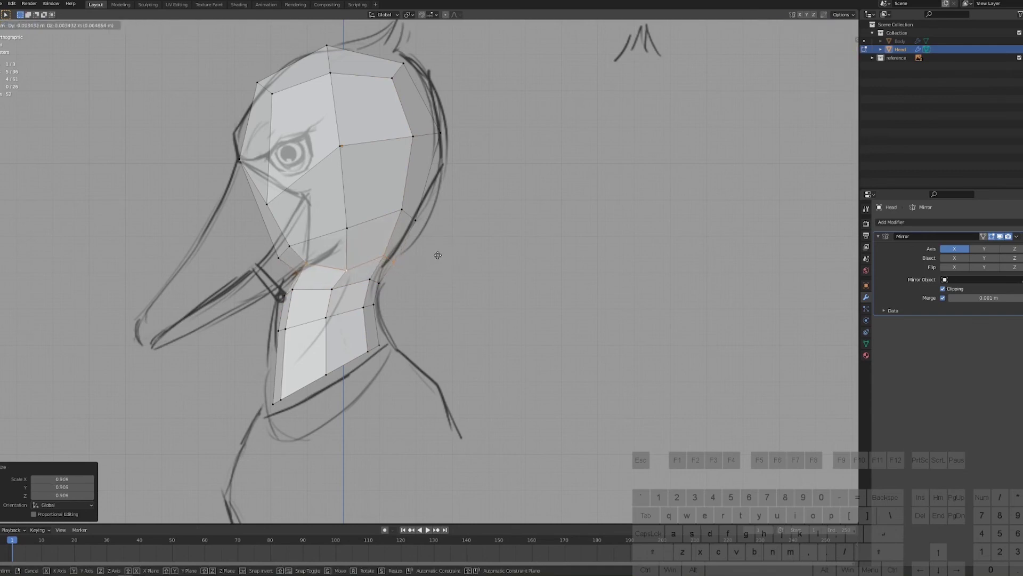
pyautogui.click(437, 254)
# - Slide the upper neck edge loop slightly down the neck and slide the skull's lower loop above it
pyautogui.keyDown('alt'); pyautogui.click(367, 278); pyautogui.keyUp('alt')
pyautogui.press('g')
pyautogui.press('g')
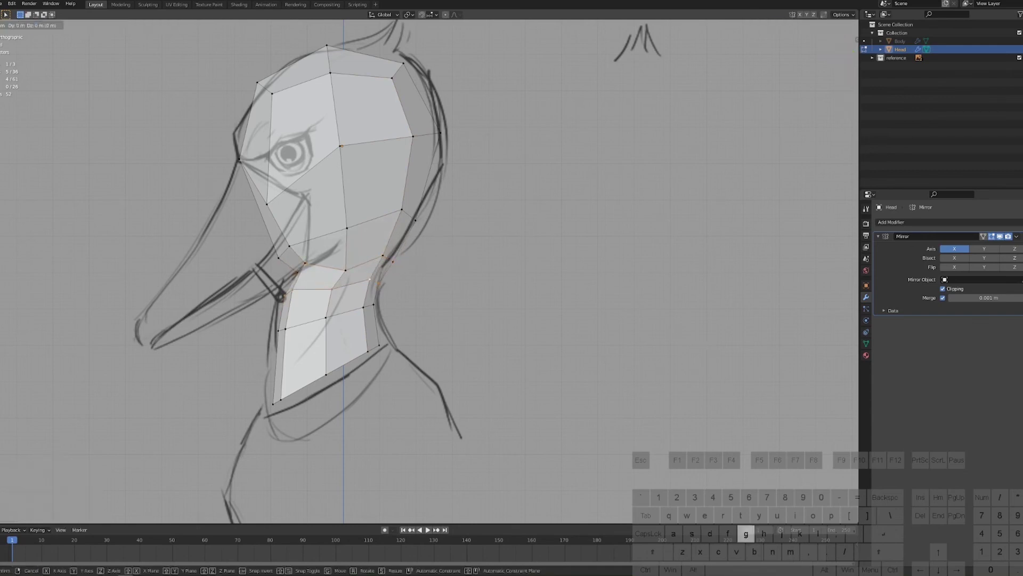
pyautogui.click(394, 290)
pyautogui.keyDown('alt'); pyautogui.click(356, 266); pyautogui.keyUp('alt')
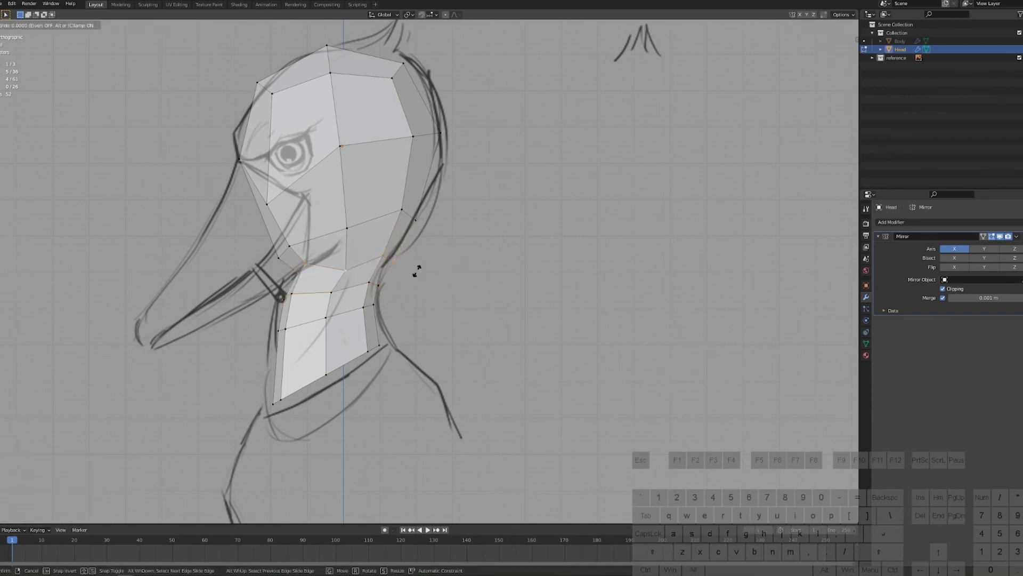
# - Select the two front faces at the beak base and extrude them along the beak in the side drawing
pyautogui.press('3')
pyautogui.moveTo(416, 271); pyautogui.dragTo(240, 245, button='middle')
pyautogui.keyDown('shift'); pyautogui.click(236, 243); pyautogui.keyUp('shift')
pyautogui.keyDown('shift'); pyautogui.click(238, 258); pyautogui.keyUp('shift')
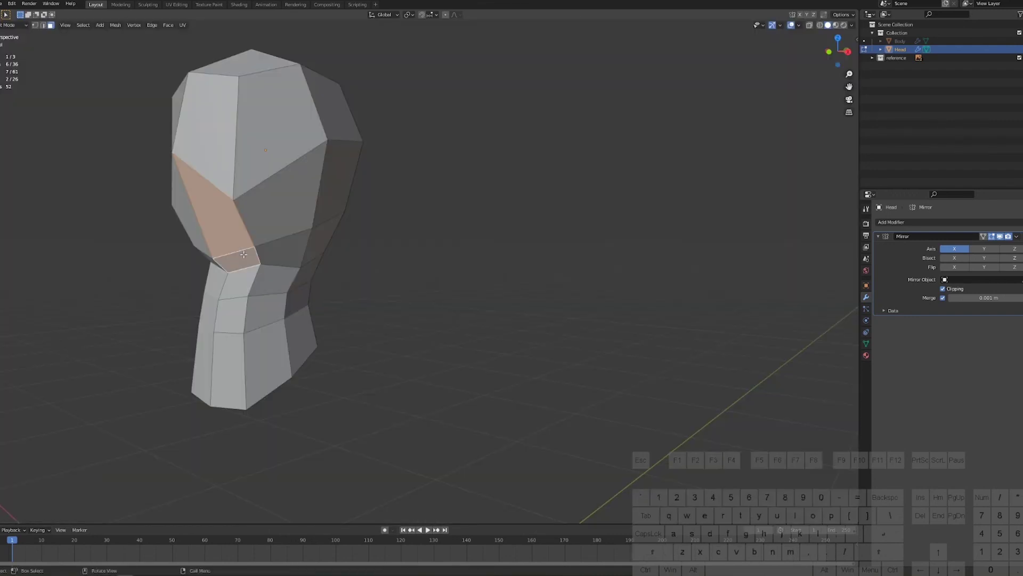
pyautogui.press('KP_1')
pyautogui.press('KP_3')
pyautogui.press('e')
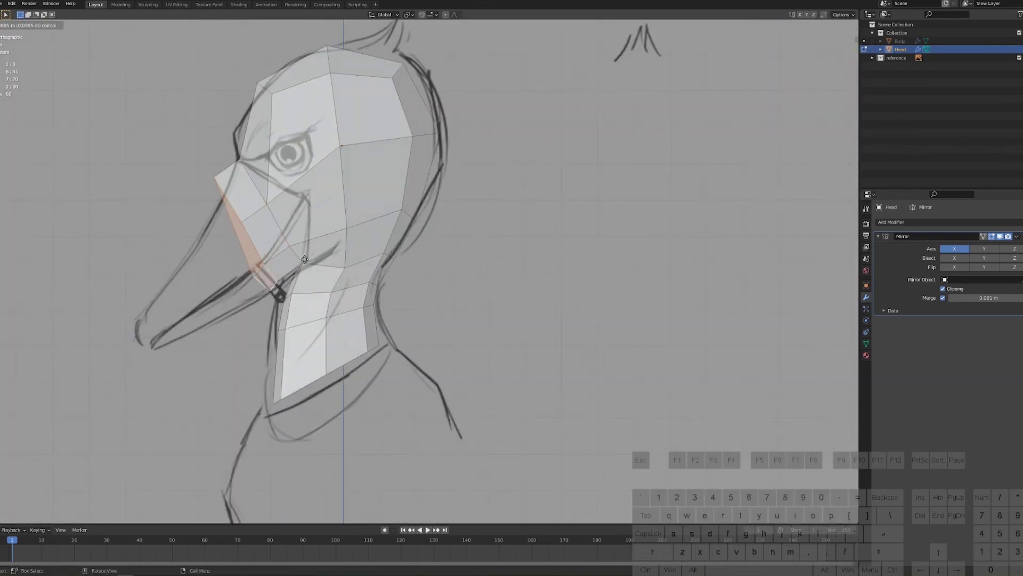
pyautogui.click(305, 297)
# - Extrude the beak faces again to the tip, scale them to 0.414, and align them with the side drawing
pyautogui.press('e')
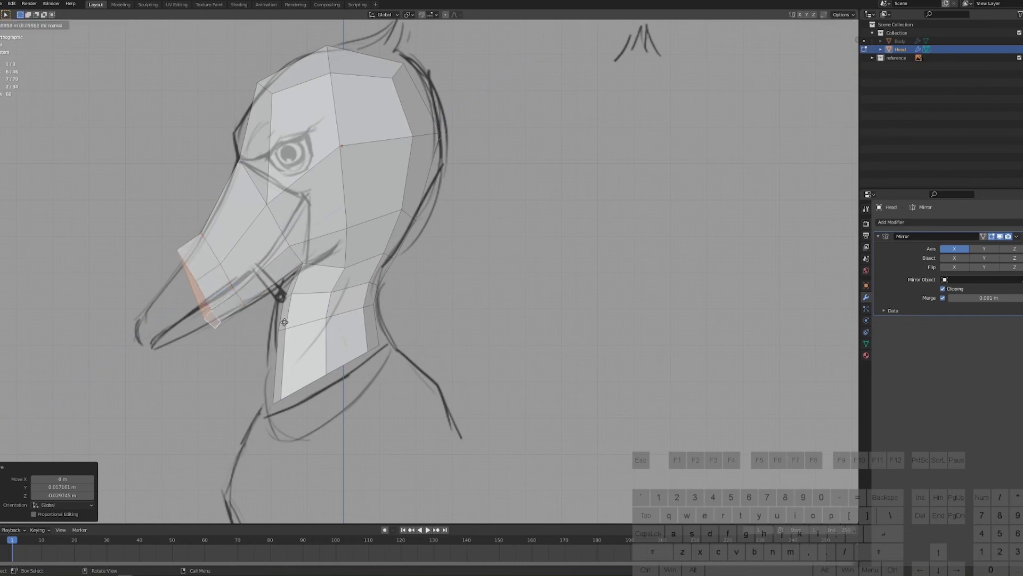
pyautogui.click(246, 351)
pyautogui.press('s')
pyautogui.click(200, 346)
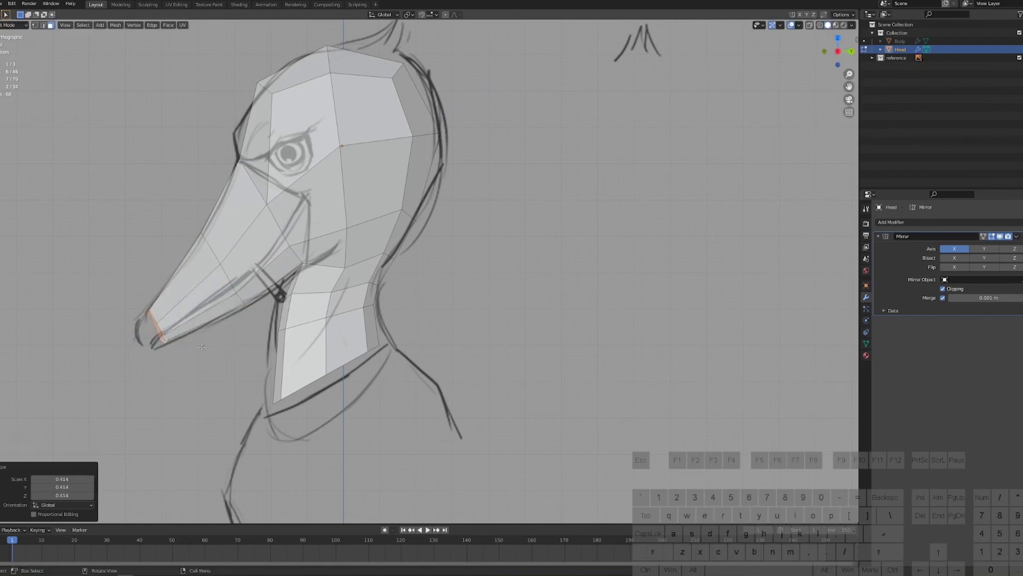
pyautogui.press('g')
pyautogui.click(194, 352)
# - Move the beak tip faces -0.10157 m along X toward the mirror centre line
pyautogui.moveTo(218, 296); pyautogui.dragTo(342, 290, button='middle')
pyautogui.scroll(-4, 400, 324)
pyautogui.press('g')
pyautogui.press('x')
pyautogui.click(383, 331)
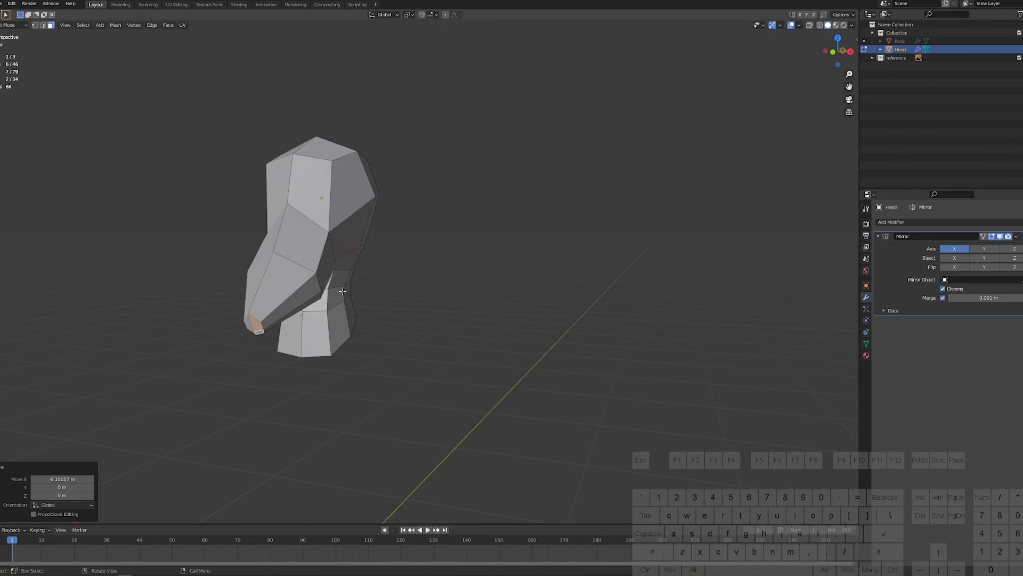
# - Scale the beak's middle edge loop to 0.630 along X, and shift it along X to match the front drawing
pyautogui.keyDown('alt'); pyautogui.click(286, 263); pyautogui.keyUp('alt')
pyautogui.press('s')
pyautogui.press('x')
pyautogui.click(316, 277)
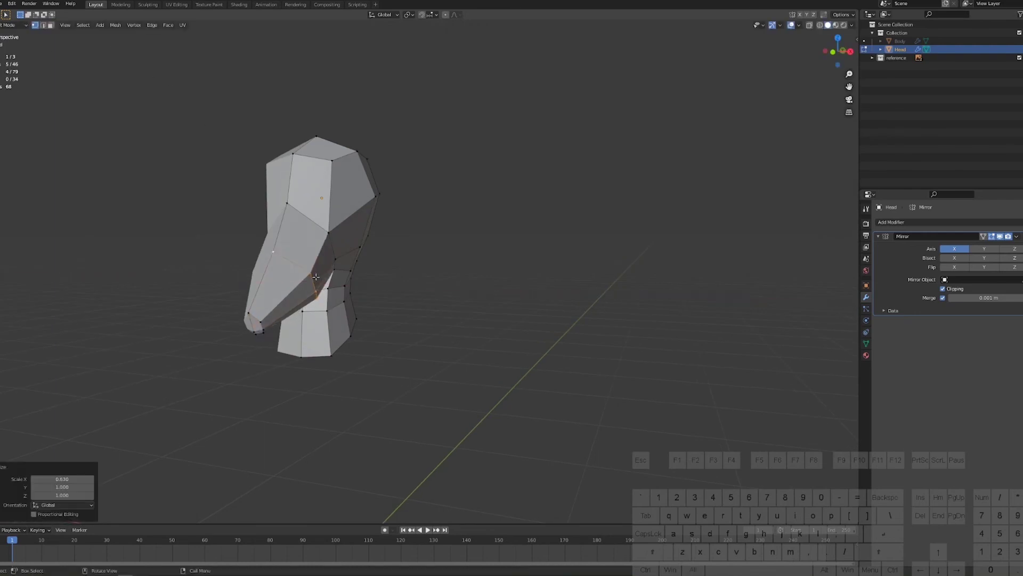
pyautogui.press('KP_1')
pyautogui.press('g')
pyautogui.press('x')
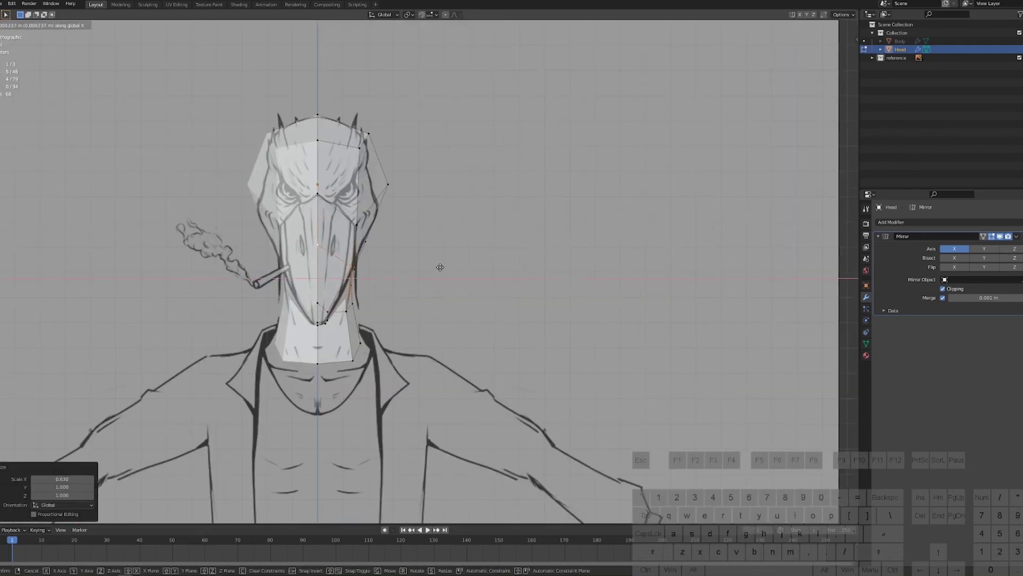
pyautogui.click(441, 267)
pyautogui.moveTo(442, 267)
pyautogui.mouseDown(button='middle')
pyautogui.moveTo(336, 238)
pyautogui.moveTo(413, 262)
pyautogui.moveTo(466, 258)
pyautogui.moveTo(448, 259)
pyautogui.mouseUp(button='middle')
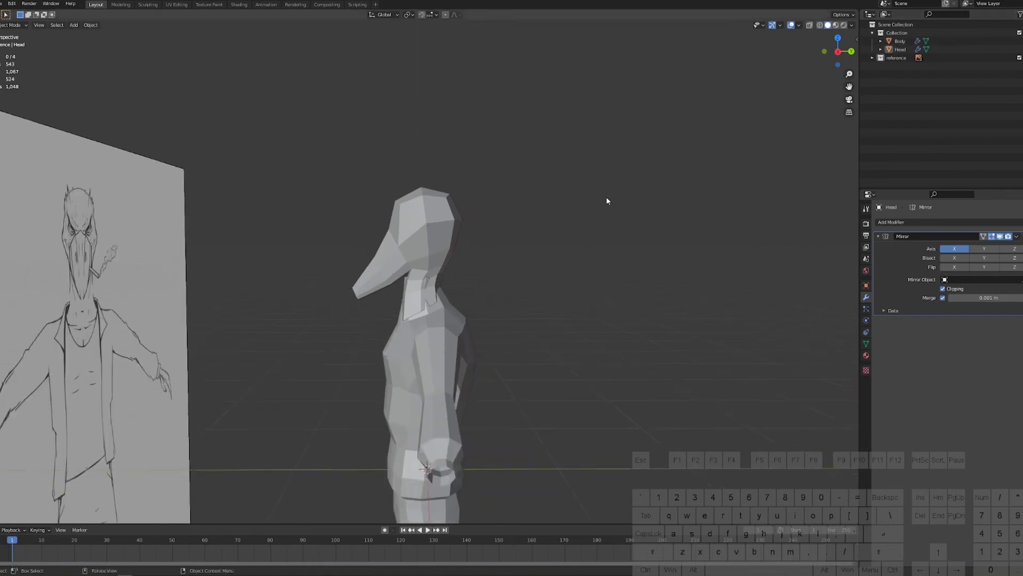
pyautogui.moveTo(606, 201); pyautogui.dragTo(541, 194, button='middle')
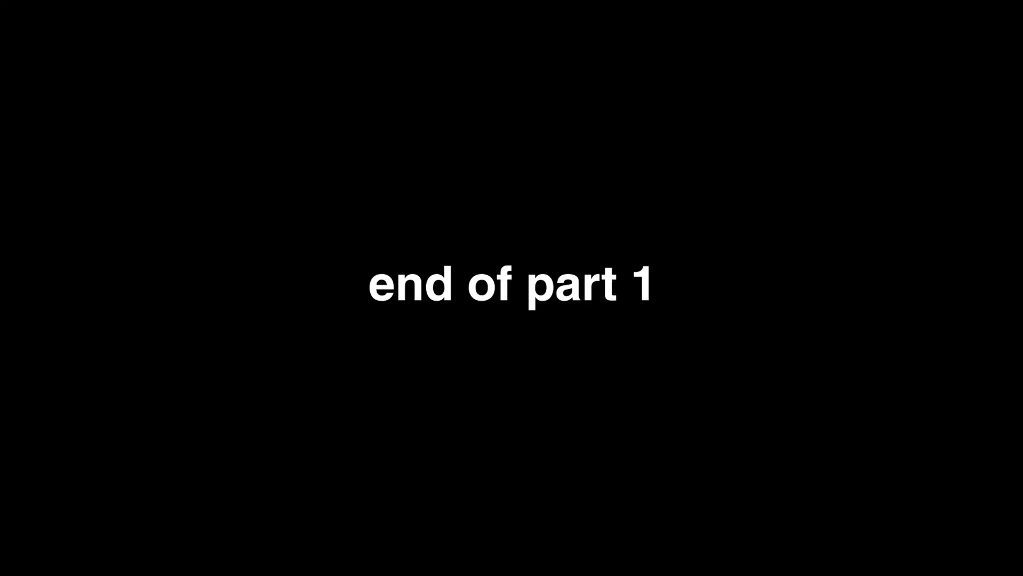